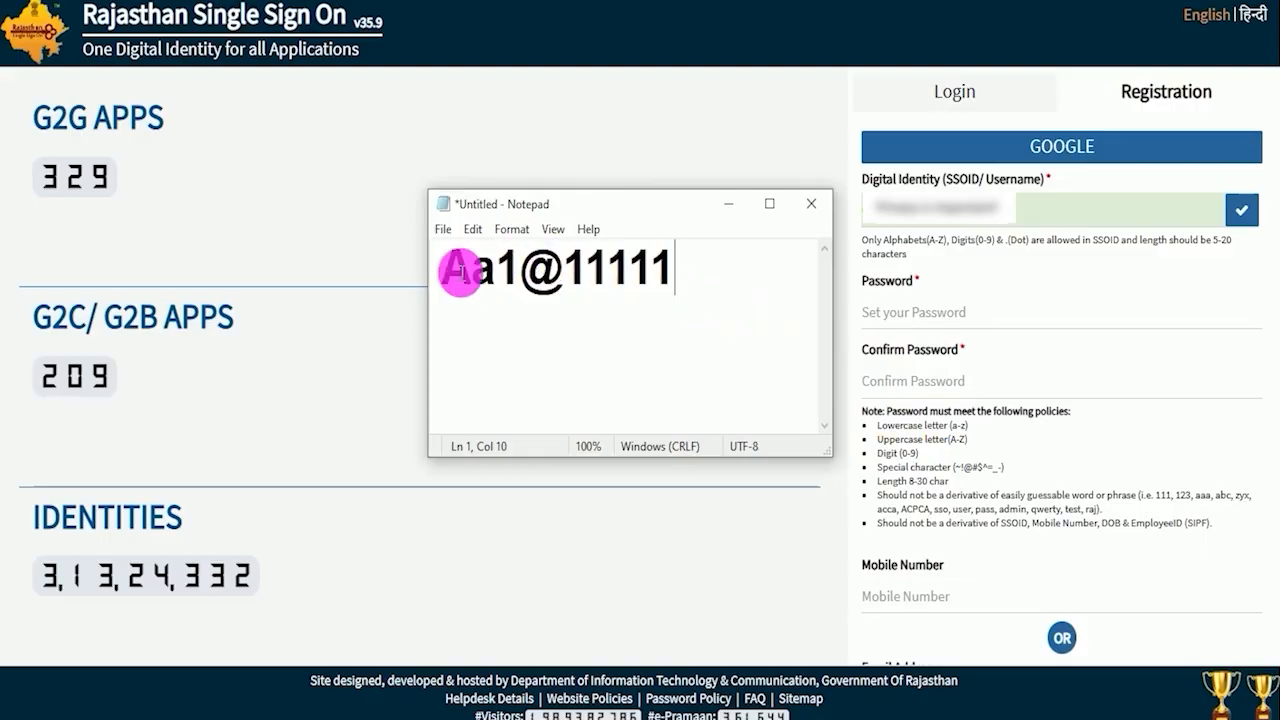
Fill in the registration form by setting and confirming the account password and entering the mobile number and e-mail address
drag(442, 265, 680, 266)
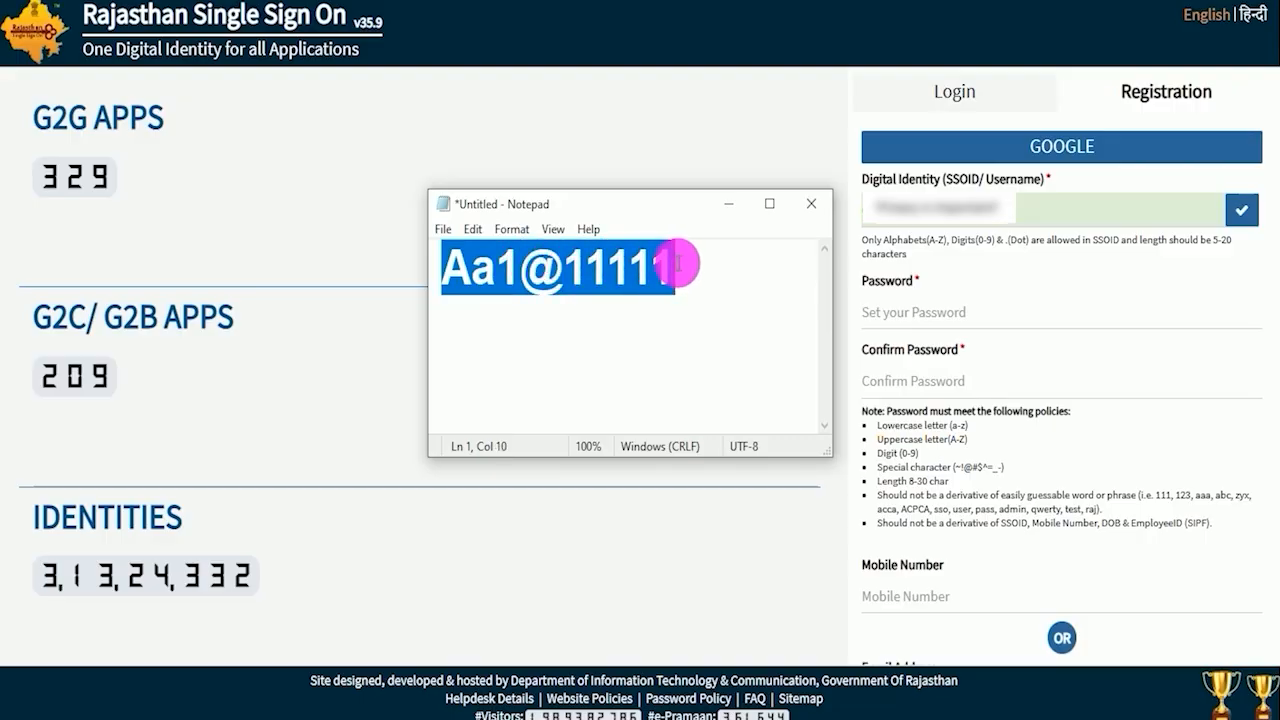
click(887, 381)
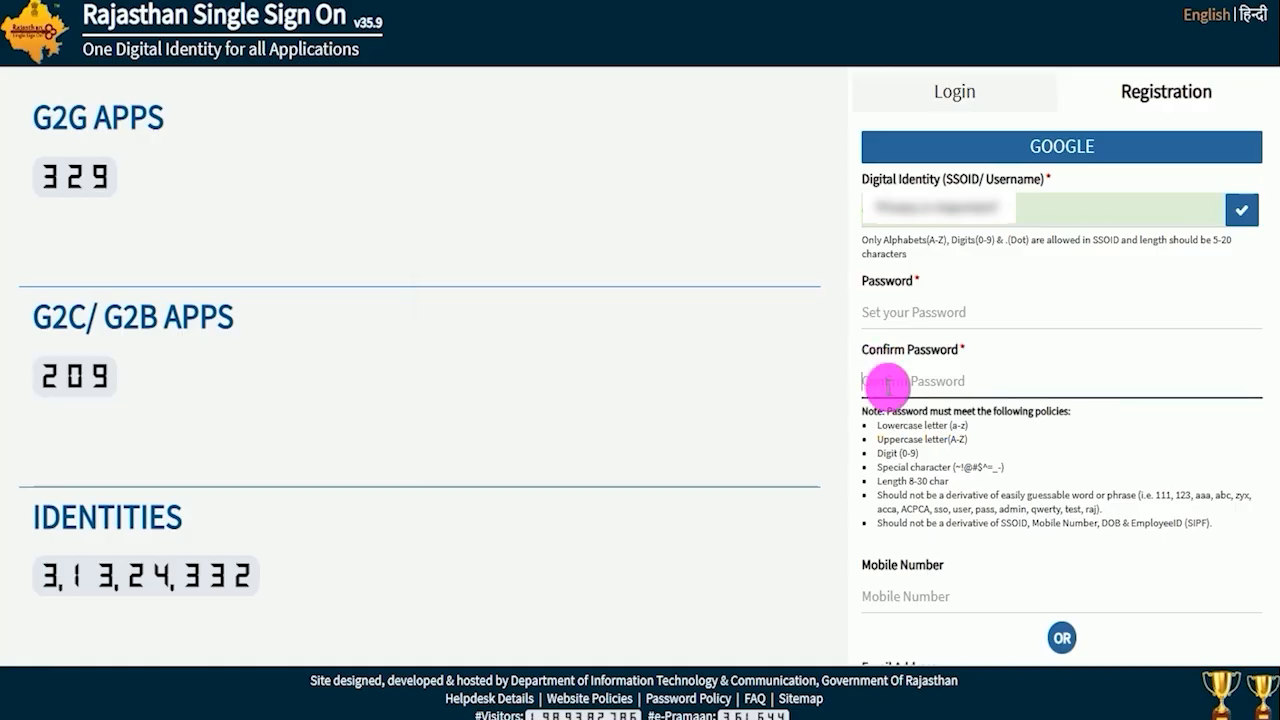
click(880, 565)
click(929, 594)
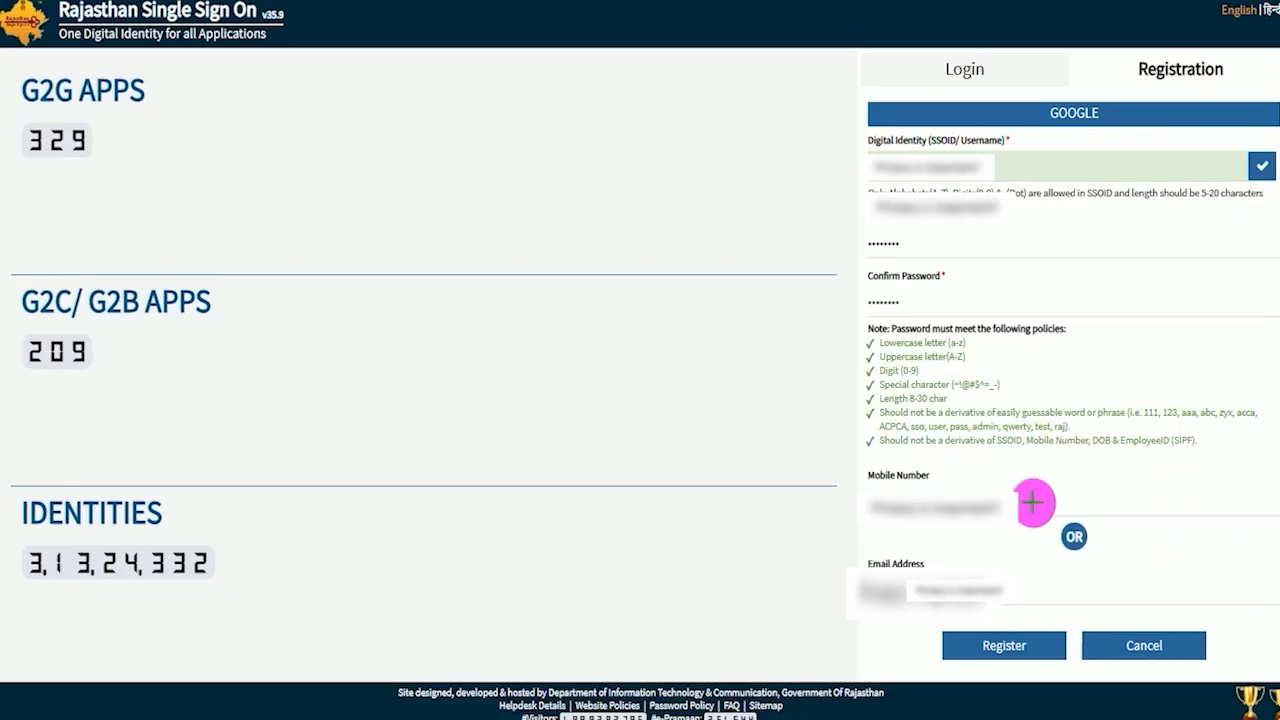
mouse_move(1030, 501)
mouse_down()
mouse_move(1076, 494)
mouse_move(1130, 447)
mouse_up()
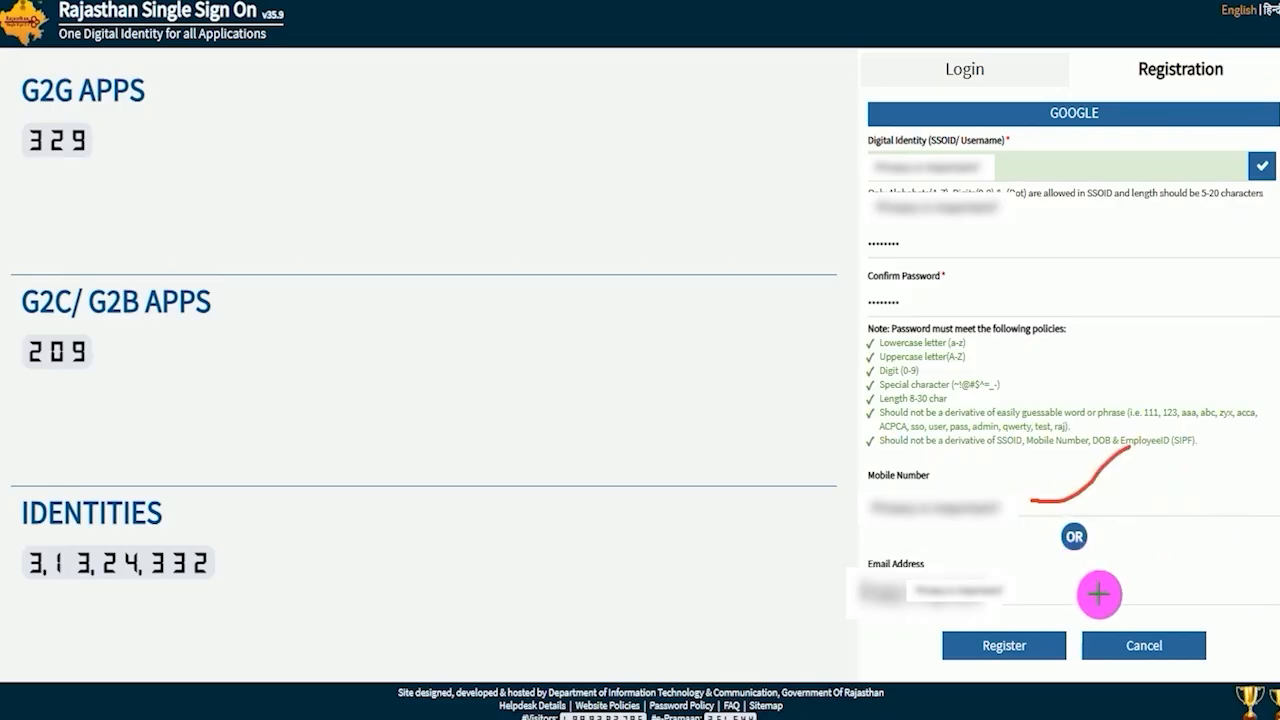
drag(1089, 586, 1183, 537)
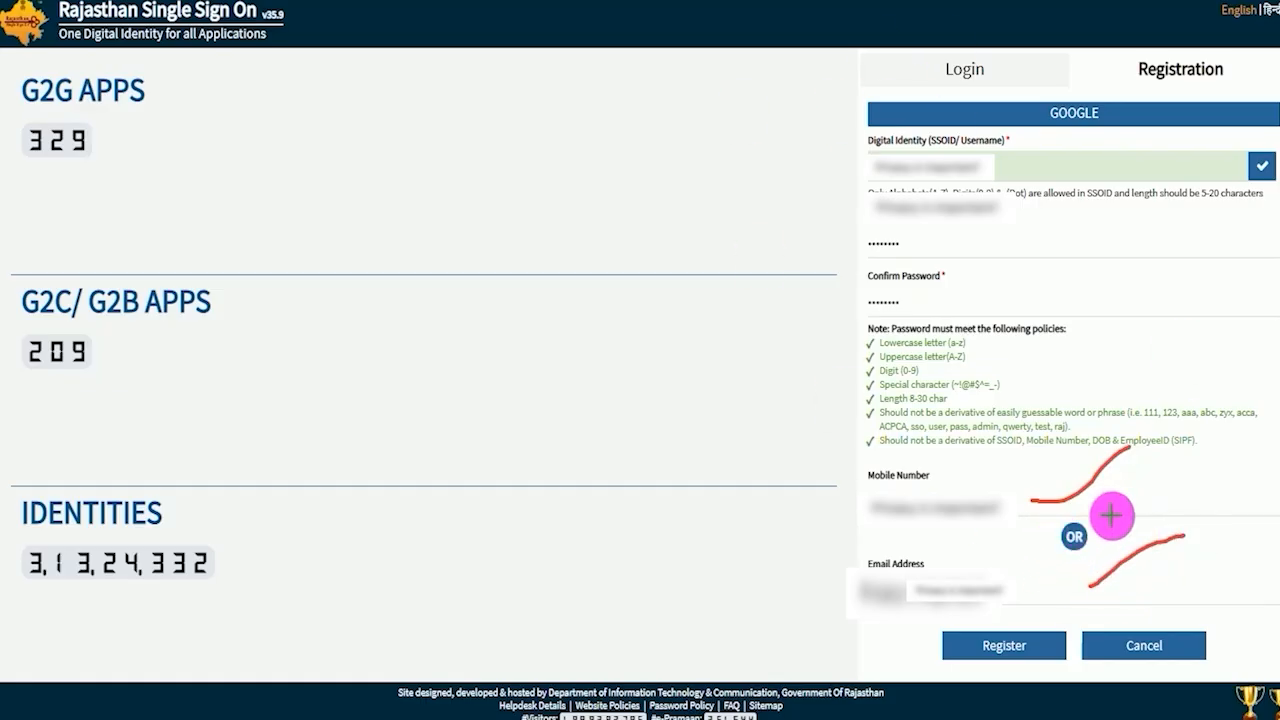
drag(1105, 545, 1044, 642)
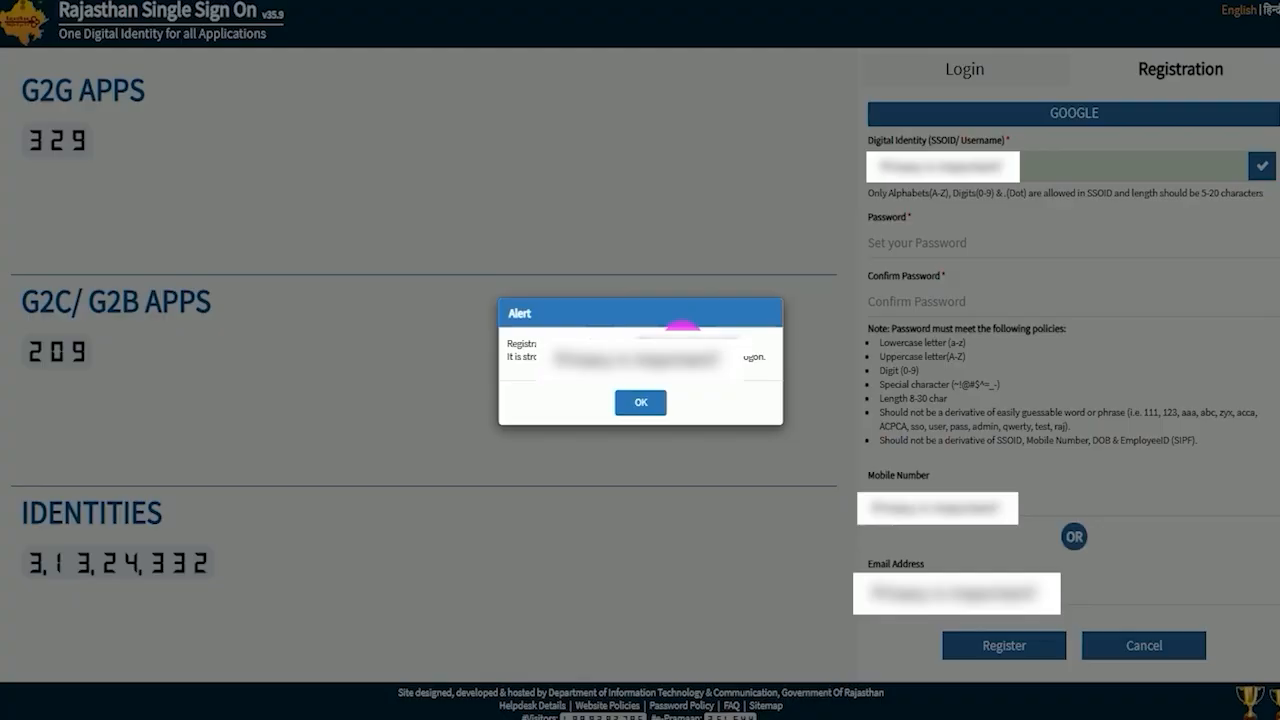
Submit the registration form and acknowledge the registration alert
click(641, 402)
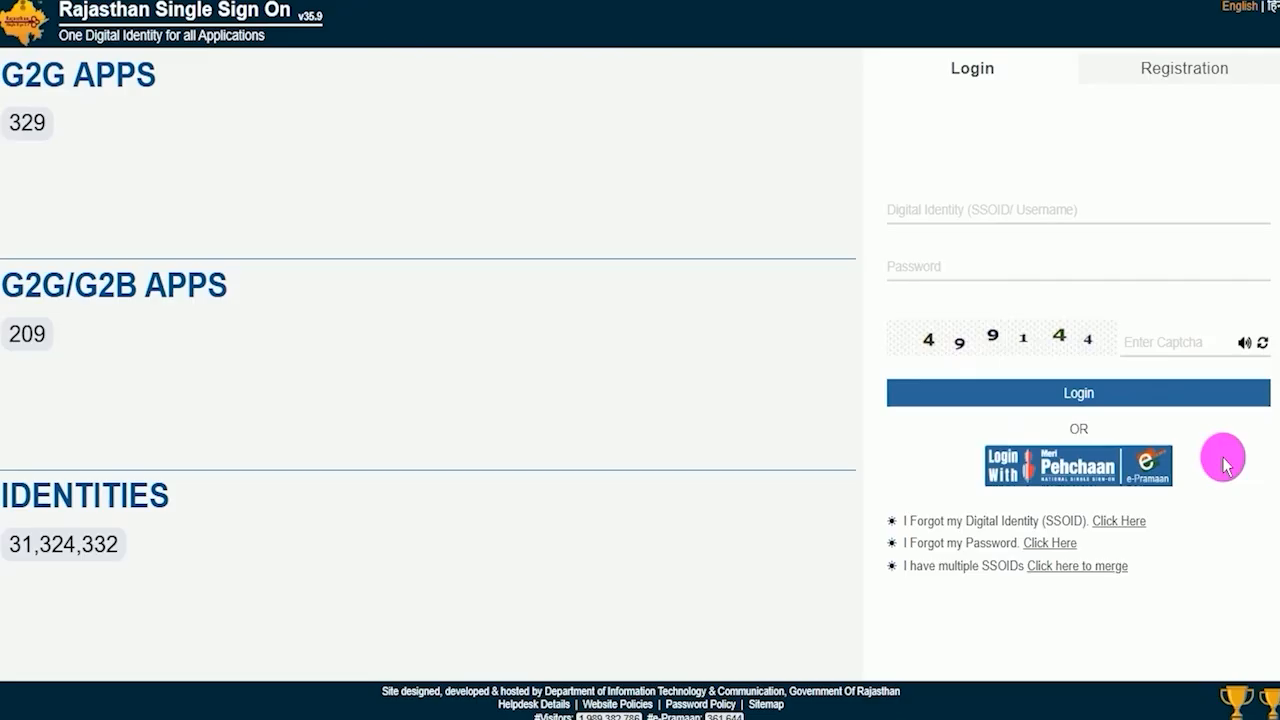
click(991, 210)
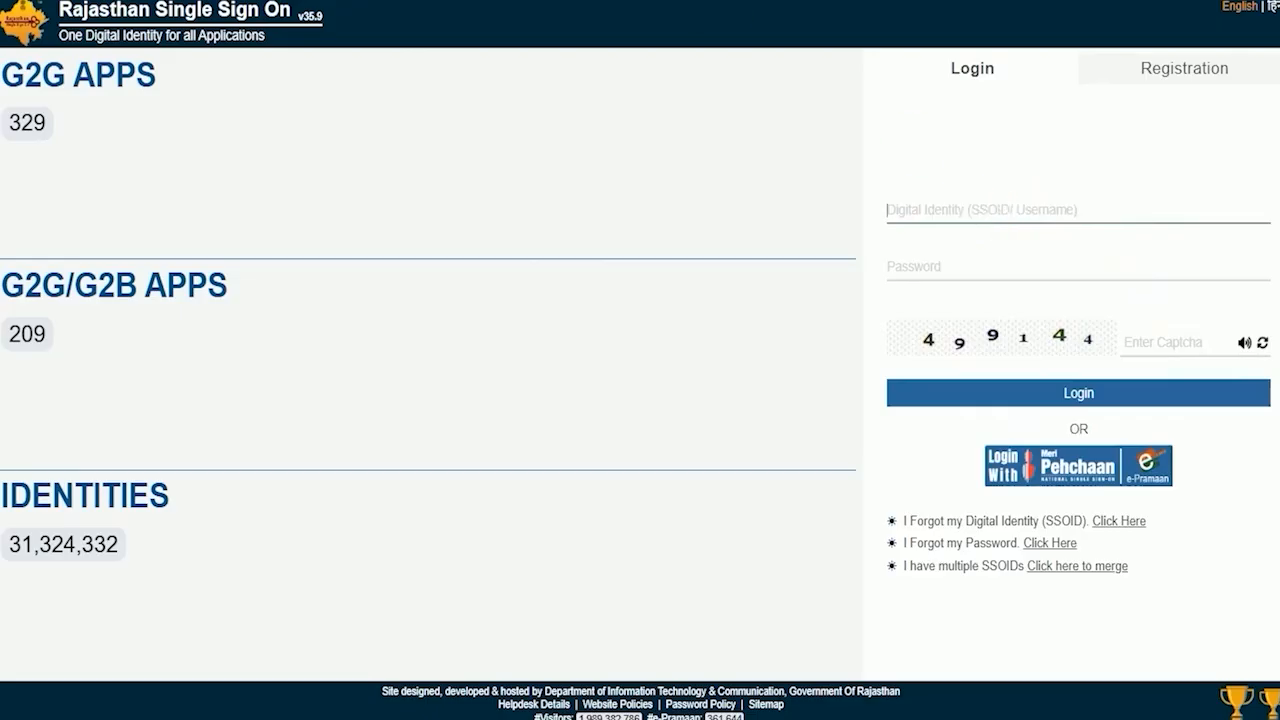
drag(1045, 269, 1152, 224)
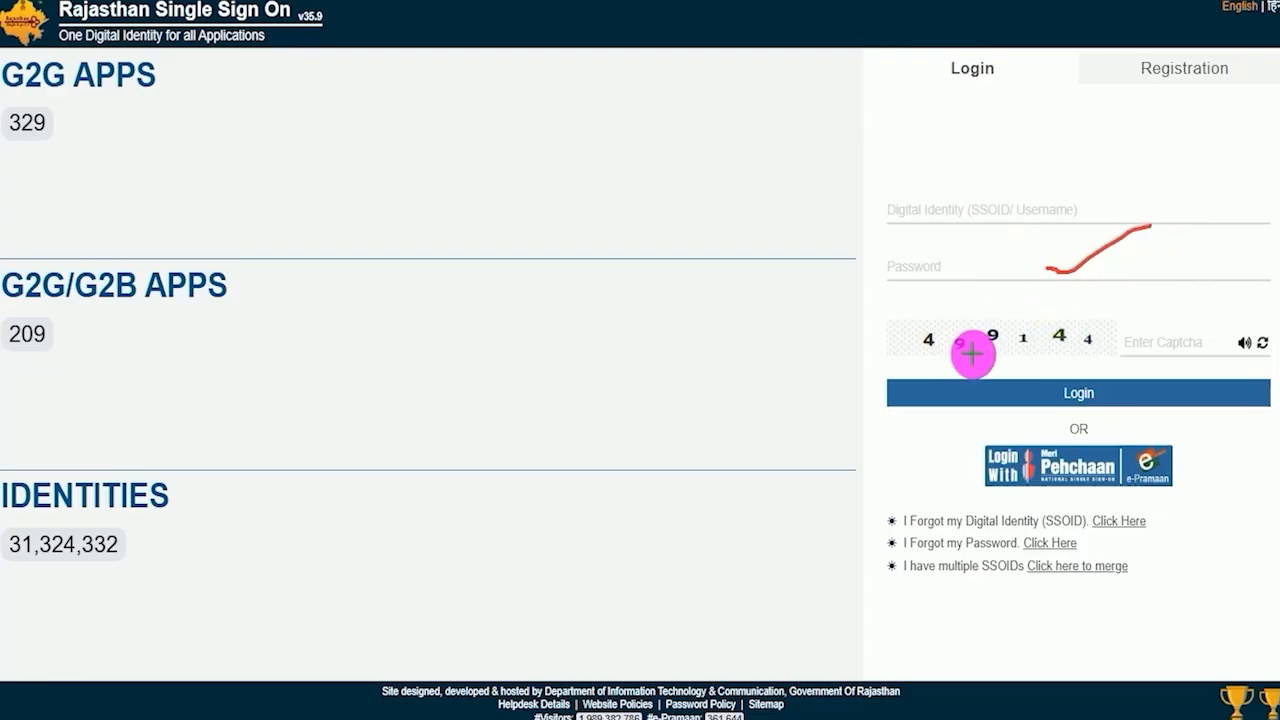
drag(968, 355, 1043, 355)
drag(1206, 330, 1262, 292)
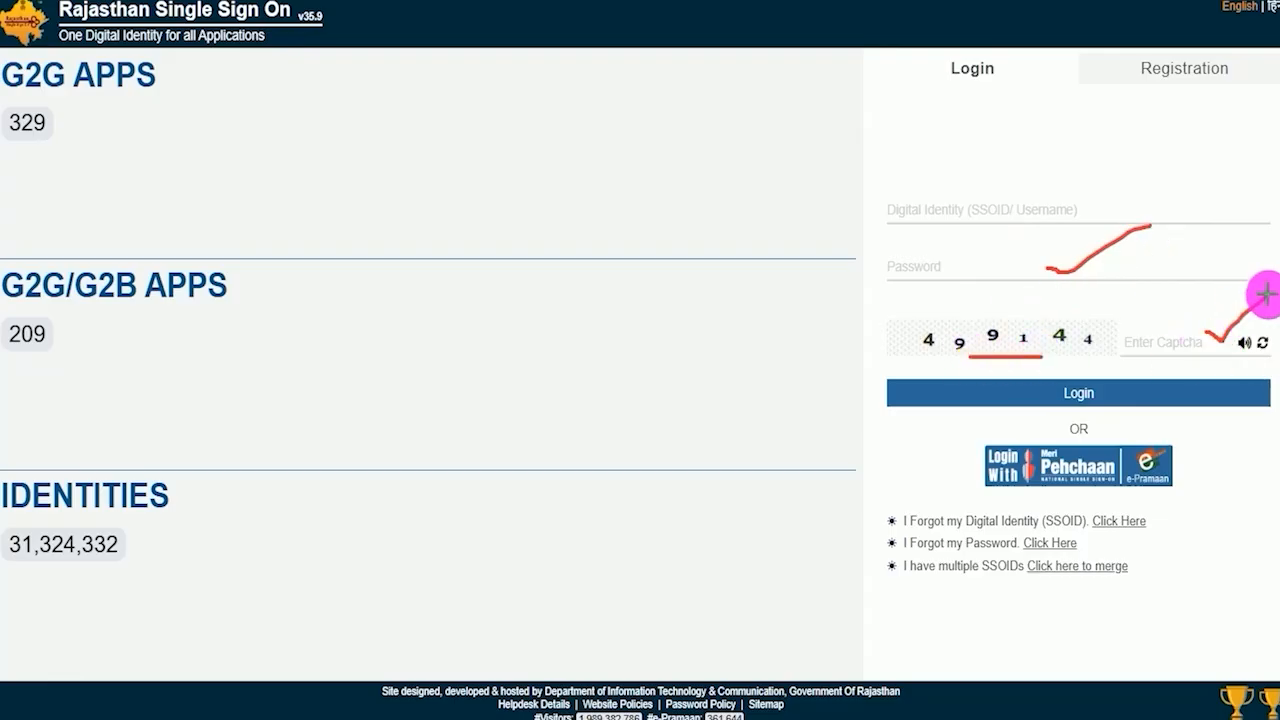
drag(1178, 288, 1113, 388)
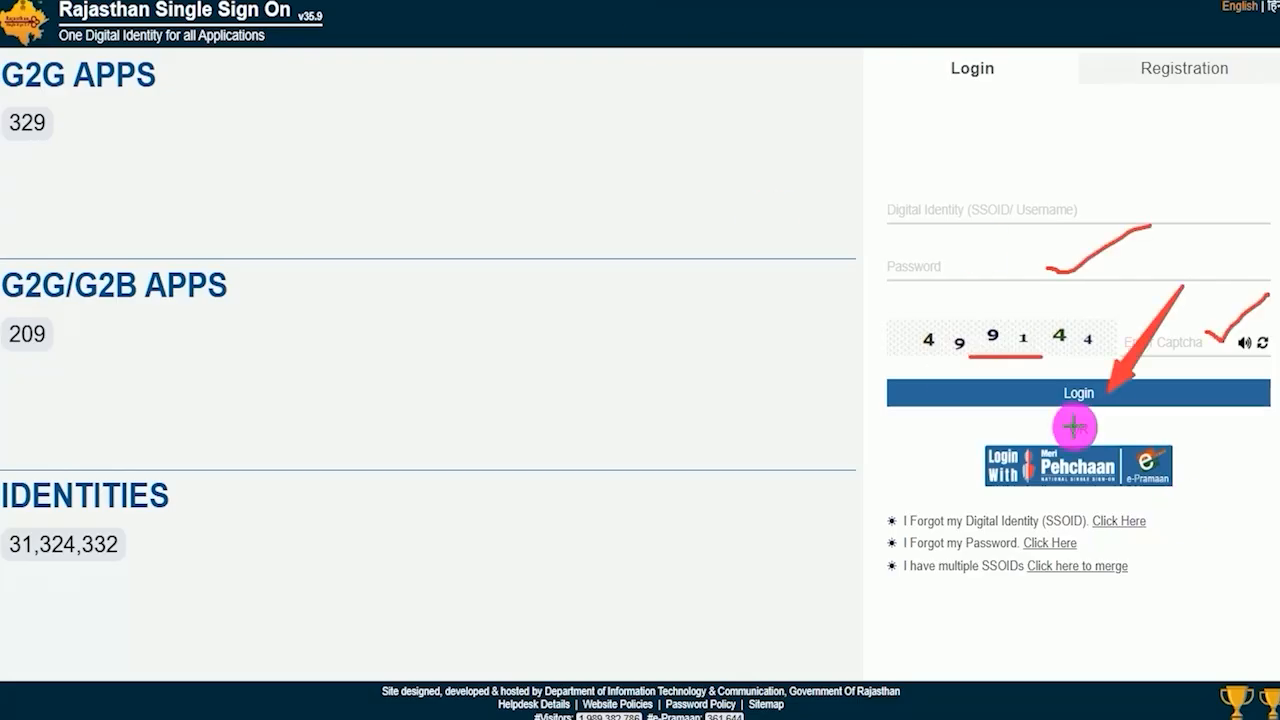
drag(1154, 518, 1210, 482)
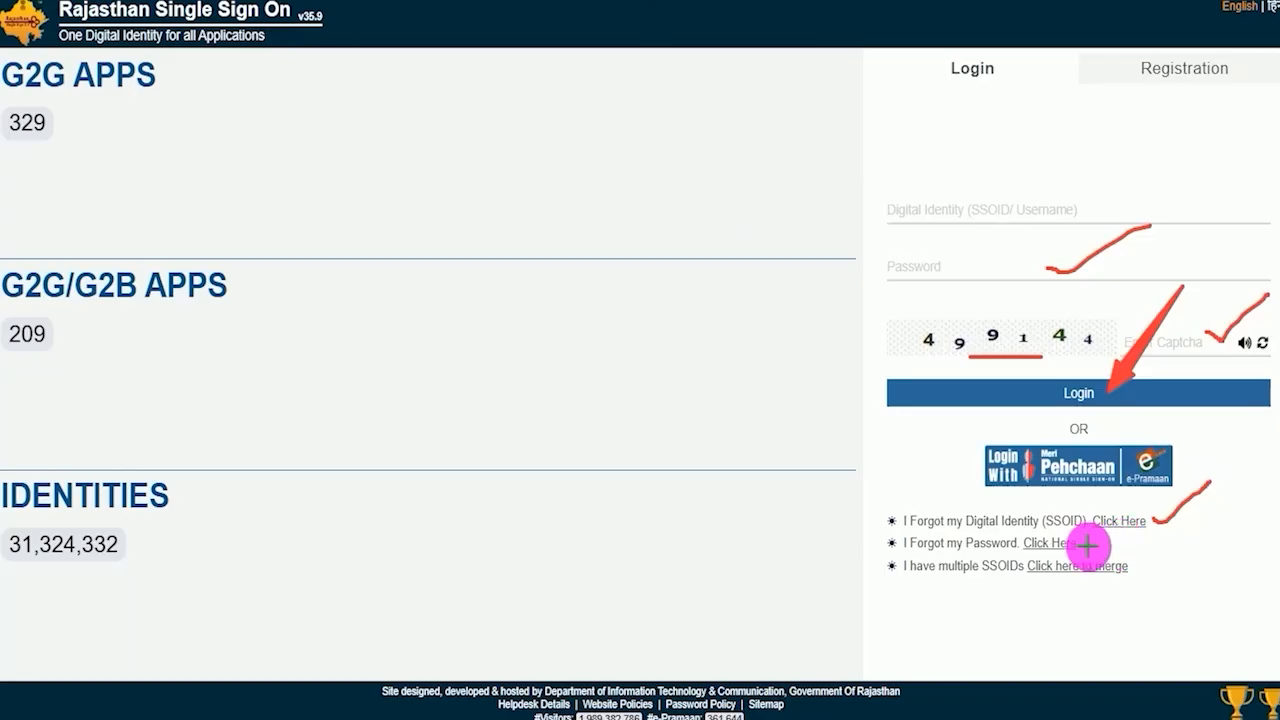
drag(1087, 546, 1120, 536)
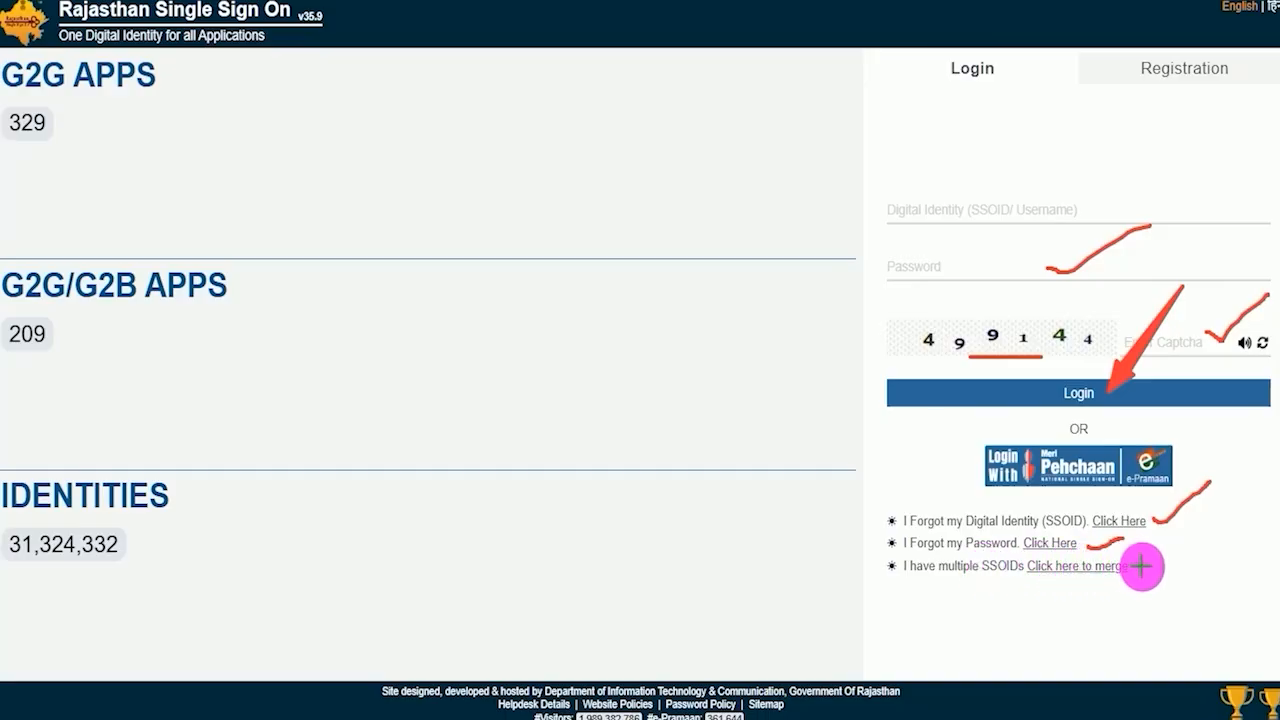
drag(1142, 566, 1199, 529)
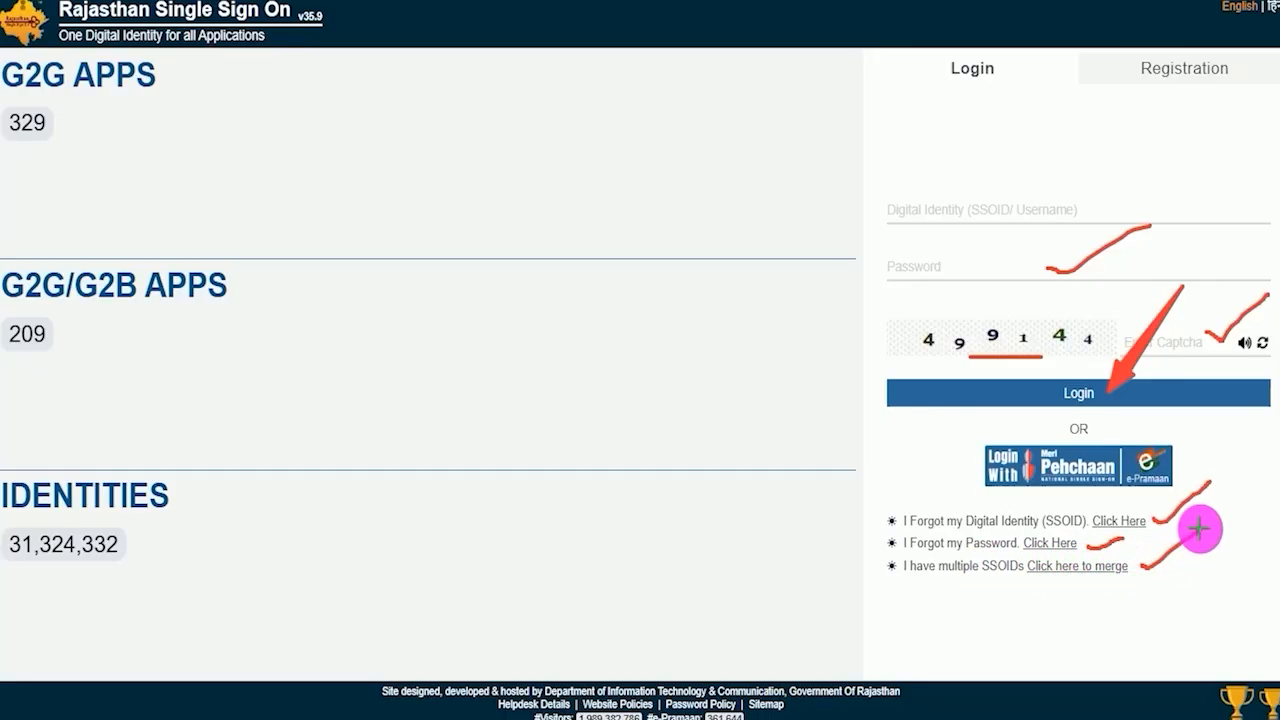
key(Escape)
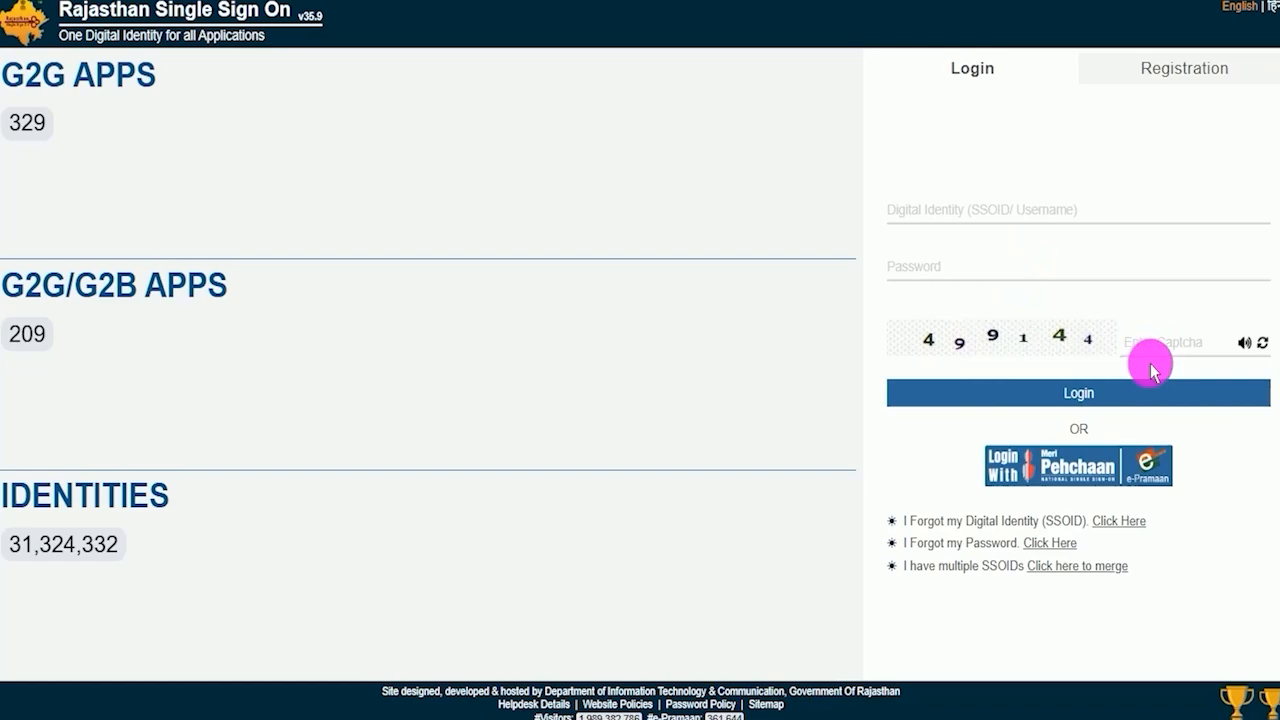
Log in to the new account with its Digital Identity (SSOID), the account password and the captcha code
click(1091, 394)
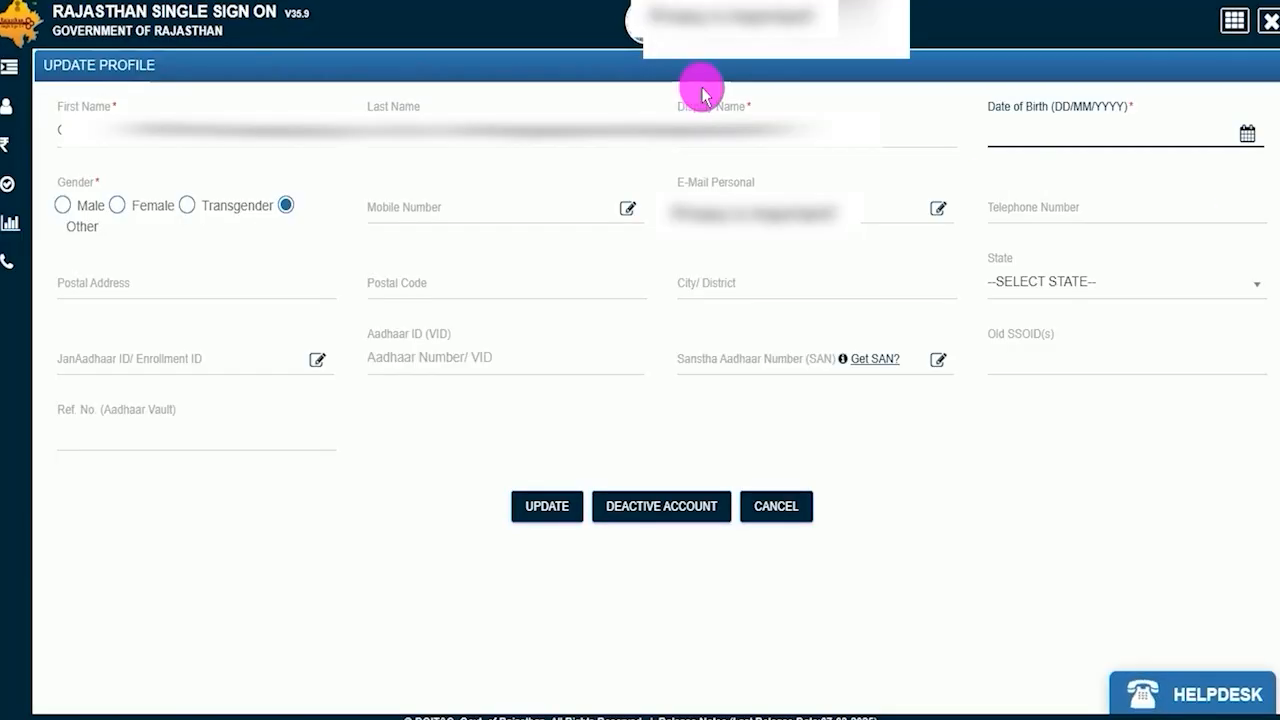
Choose the portrait image file as the account's new profile photo and update the photo
click(322, 522)
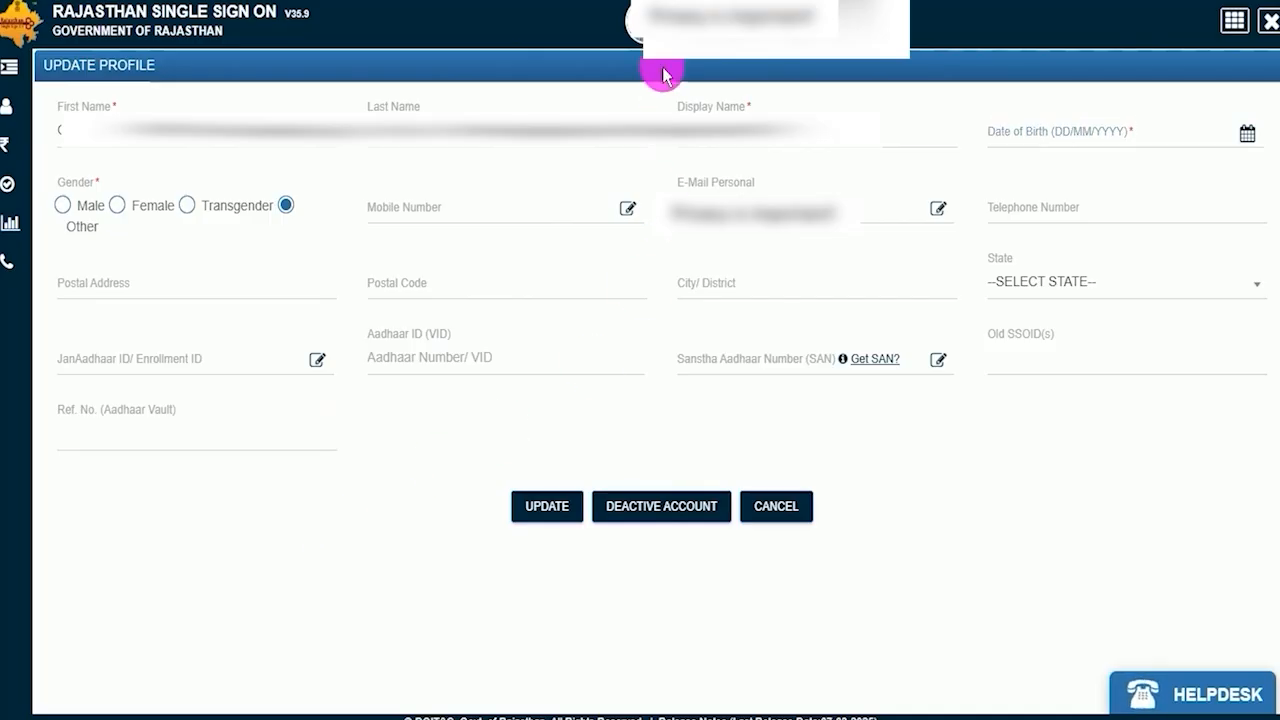
click(635, 28)
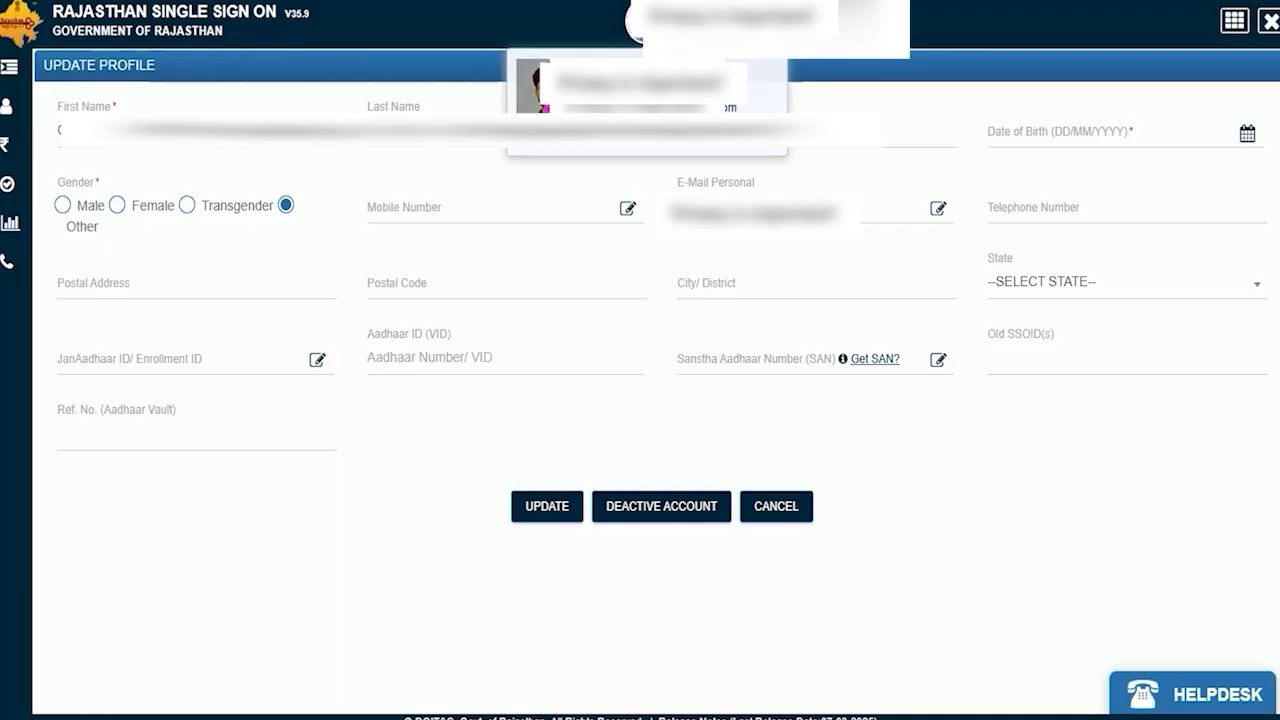
click(533, 86)
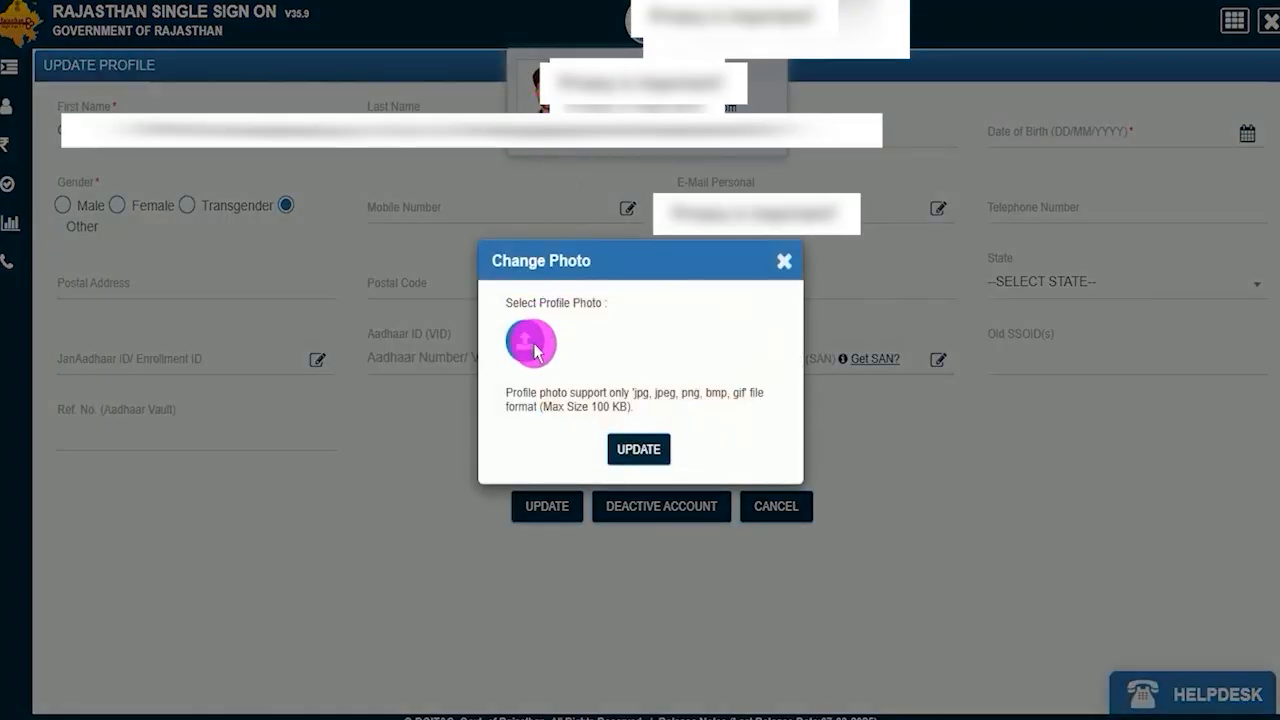
click(527, 348)
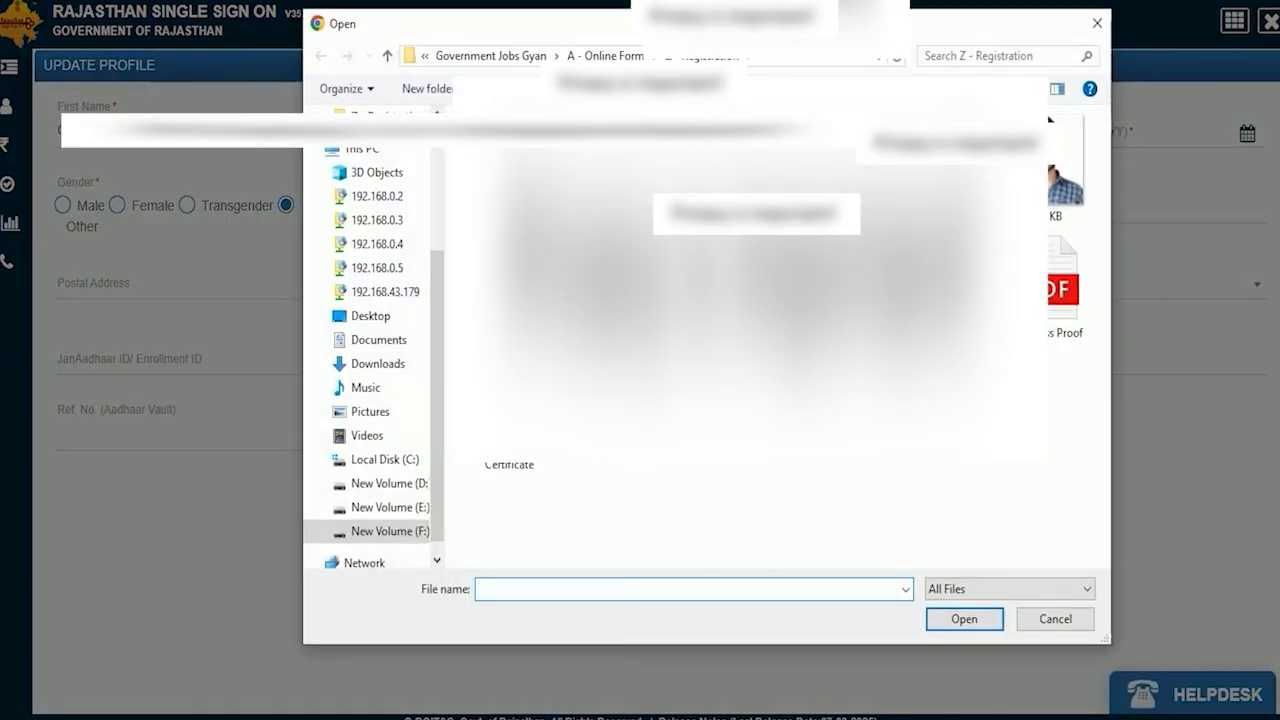
double_click(1066, 165)
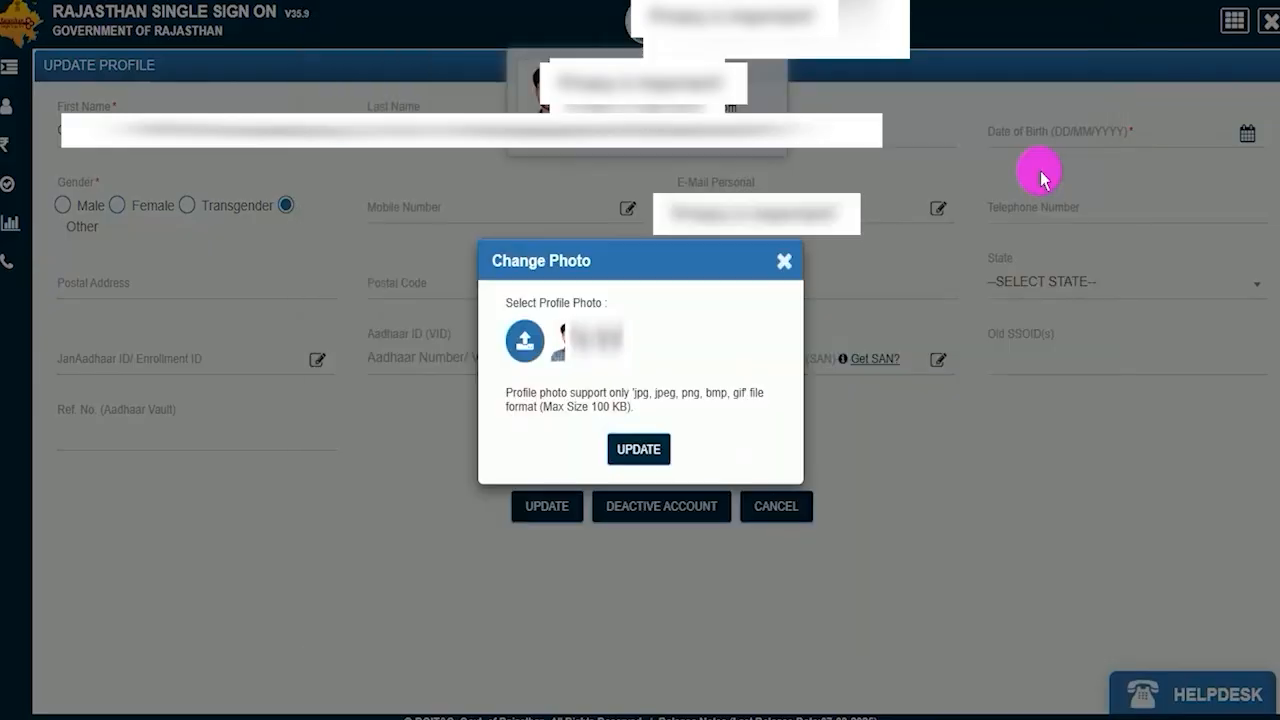
click(634, 449)
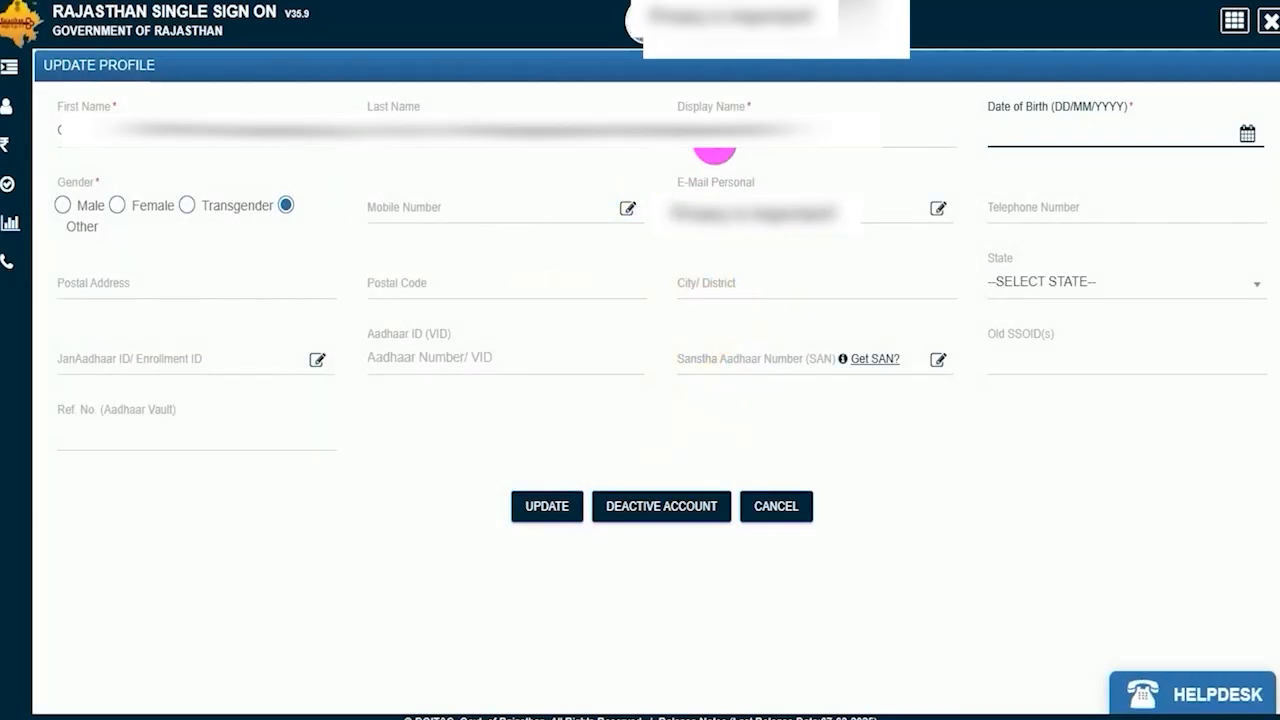
Fill in the profile's name fields and the date of birth, and set the gender to Male
drag(95, 134, 45, 134)
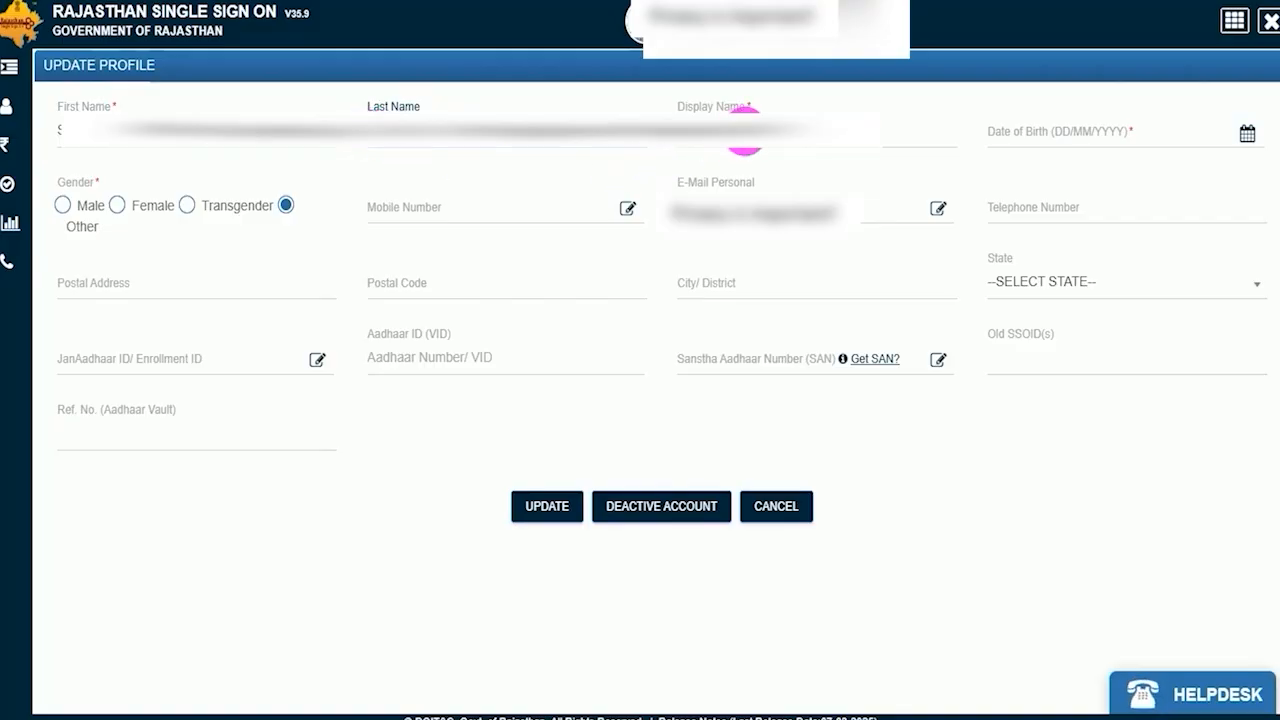
click(796, 128)
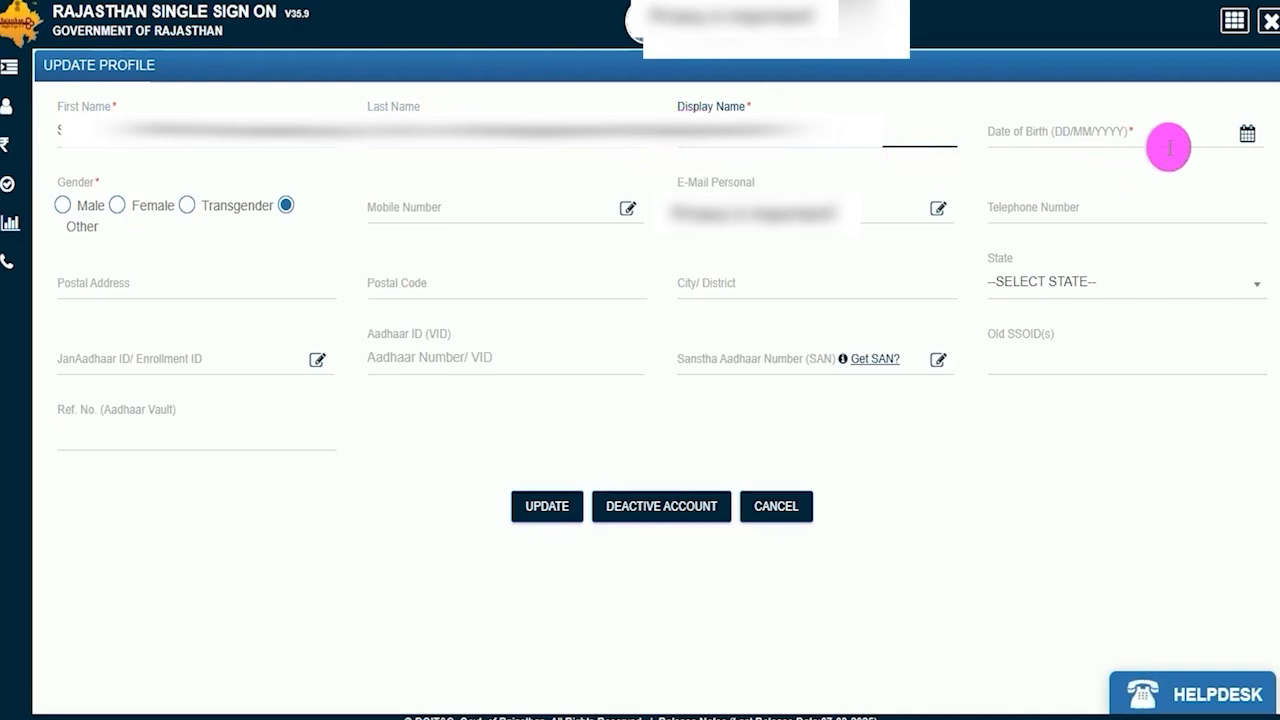
click(1245, 136)
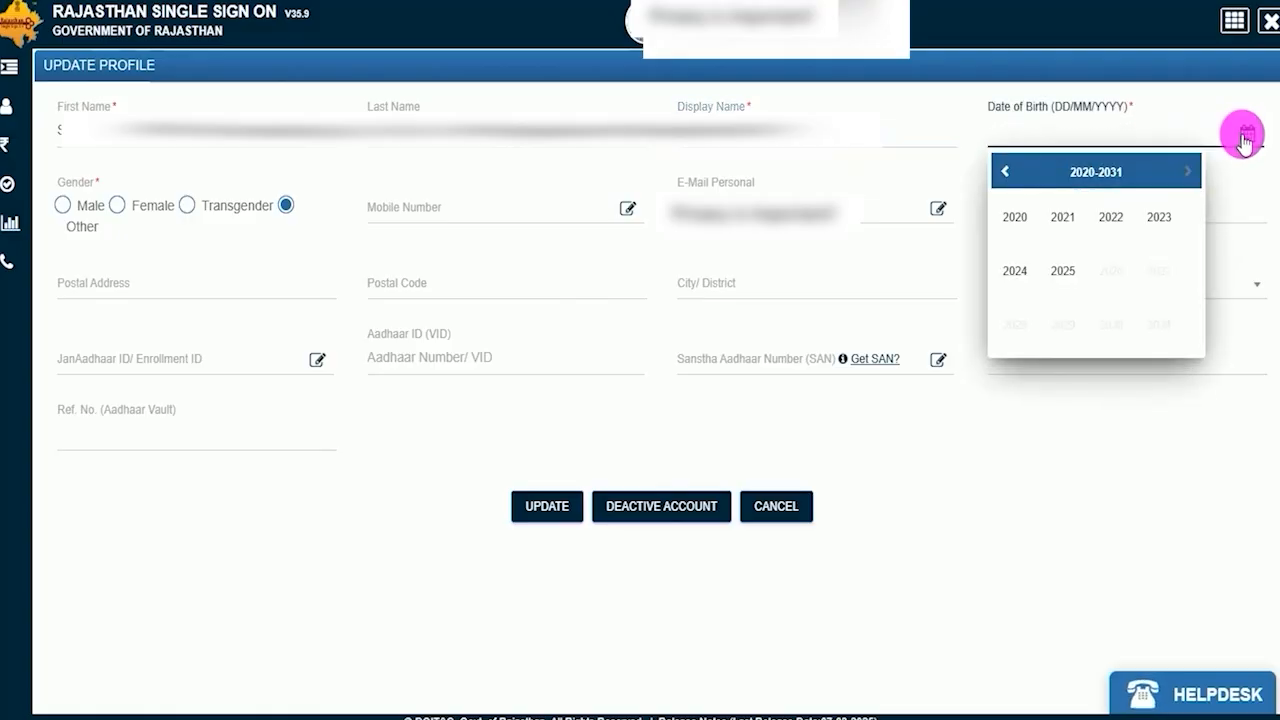
click(65, 208)
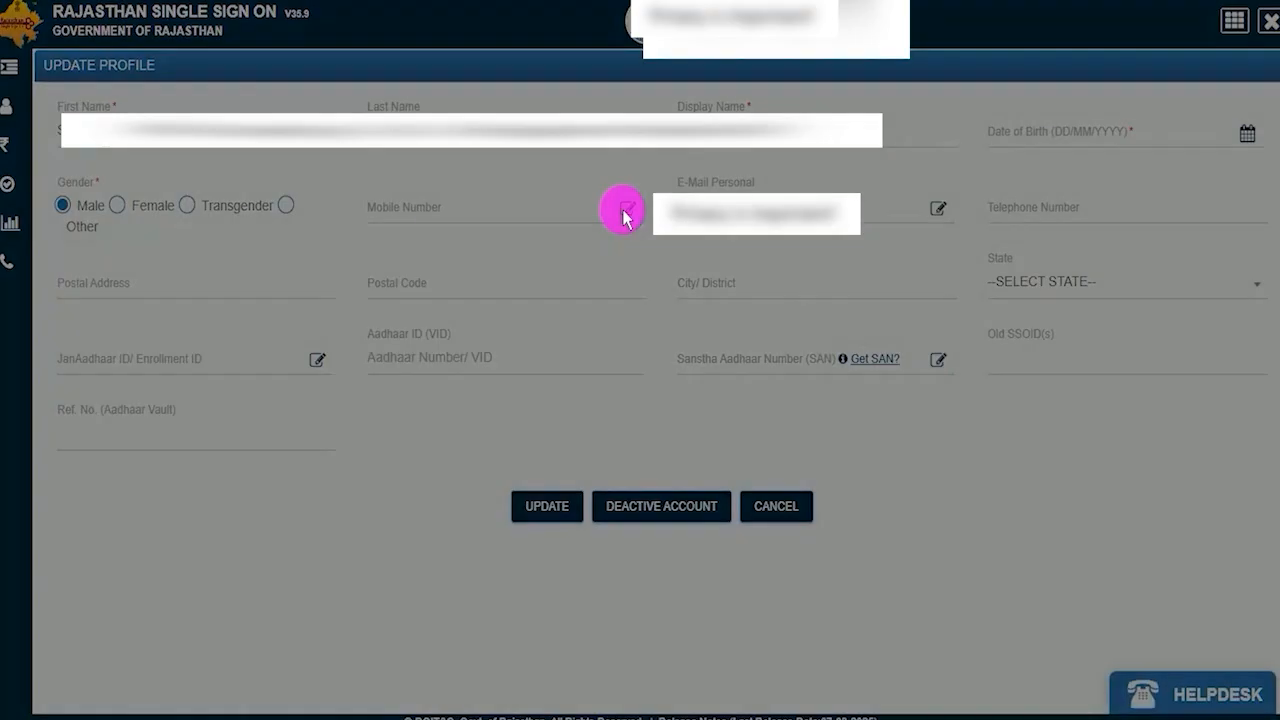
Add the mobile number to the profile and validate it with the one-time password (OTP)
click(627, 210)
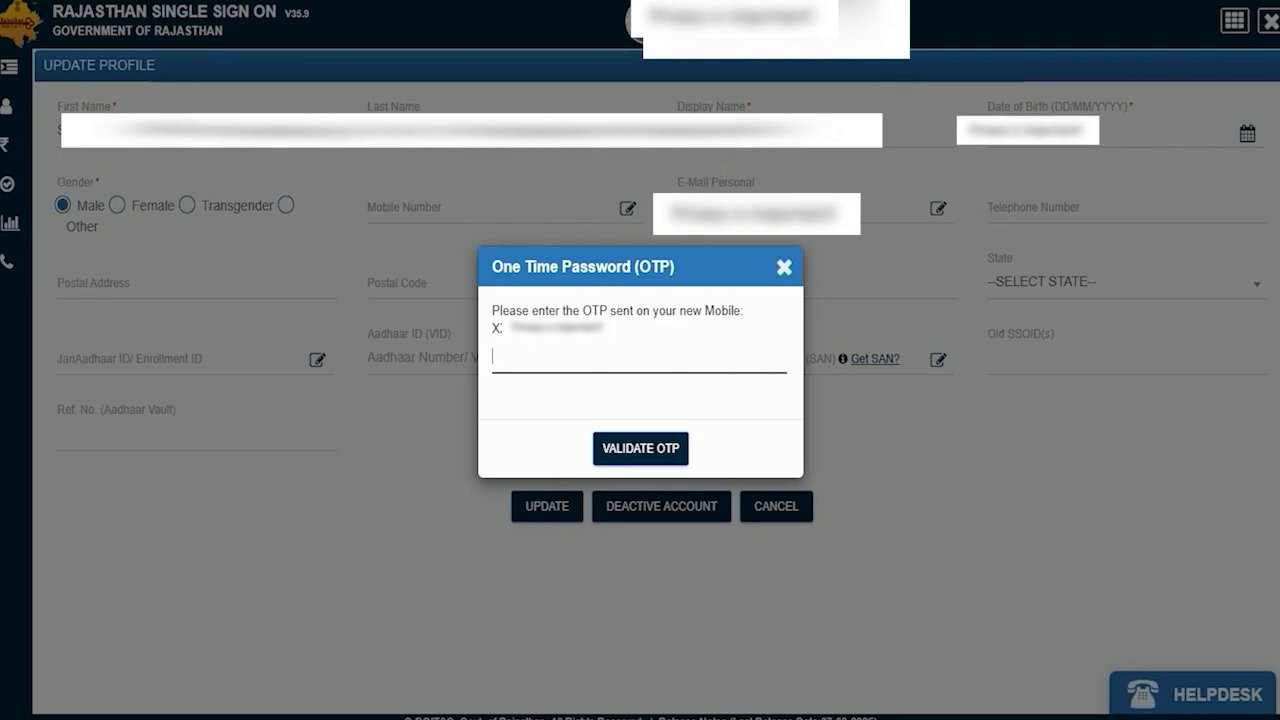
drag(744, 331, 684, 434)
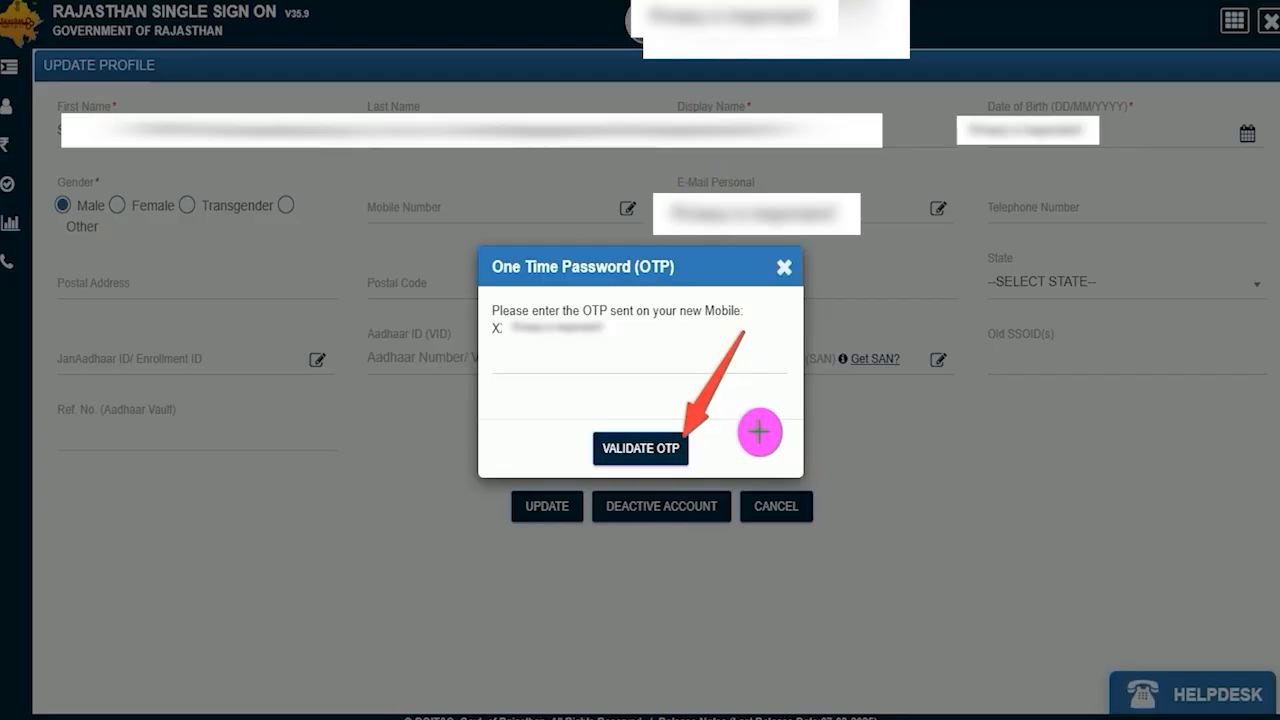
click(784, 267)
click(1060, 205)
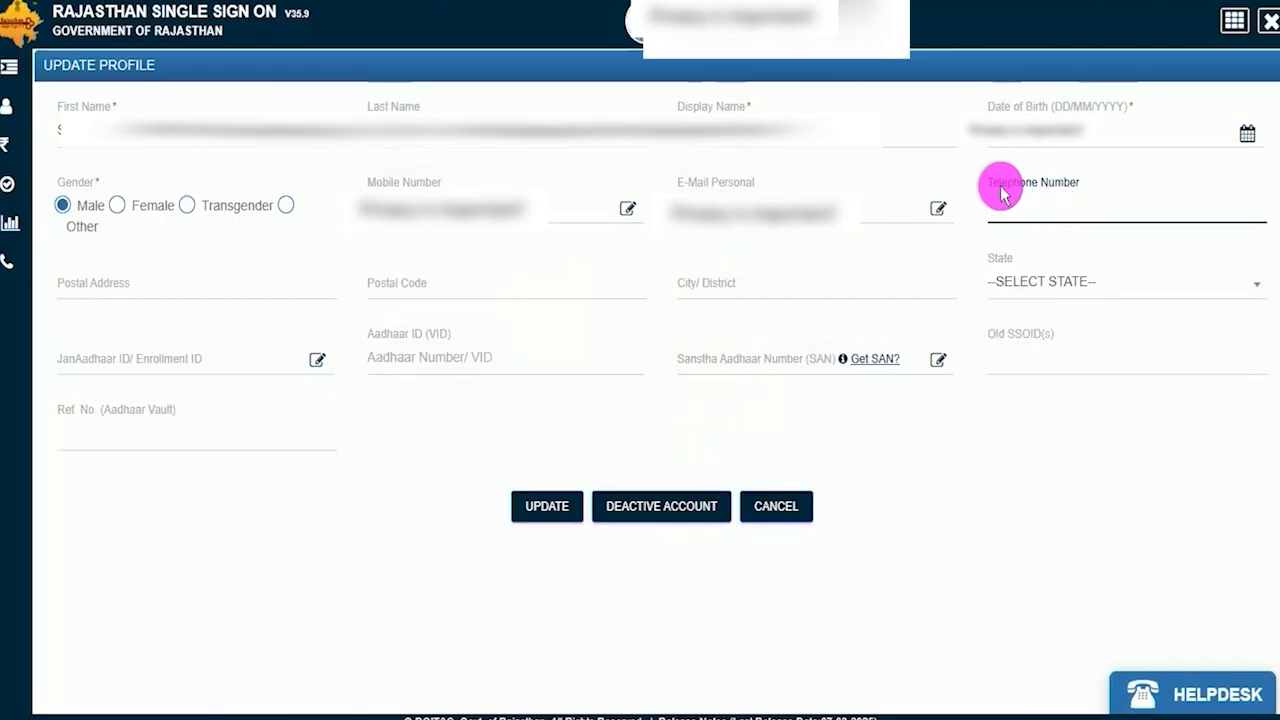
click(1035, 212)
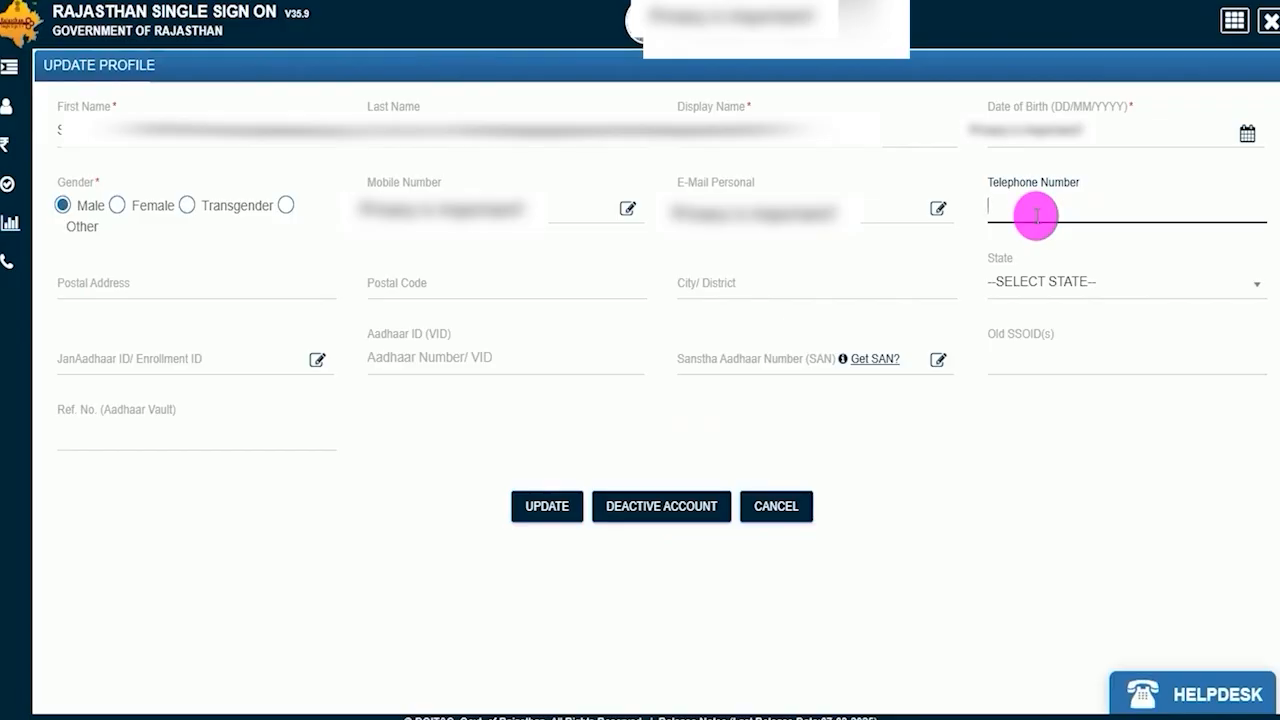
click(196, 290)
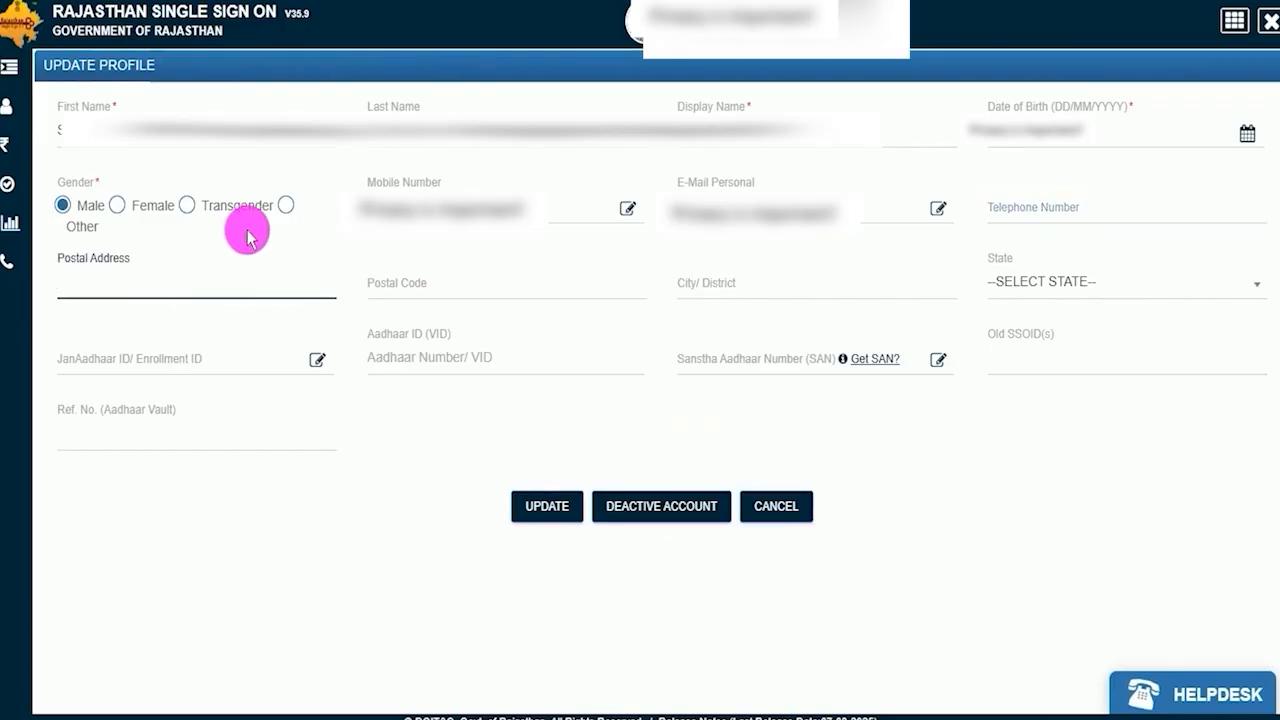
key(ctrl+2)
drag(479, 291, 542, 268)
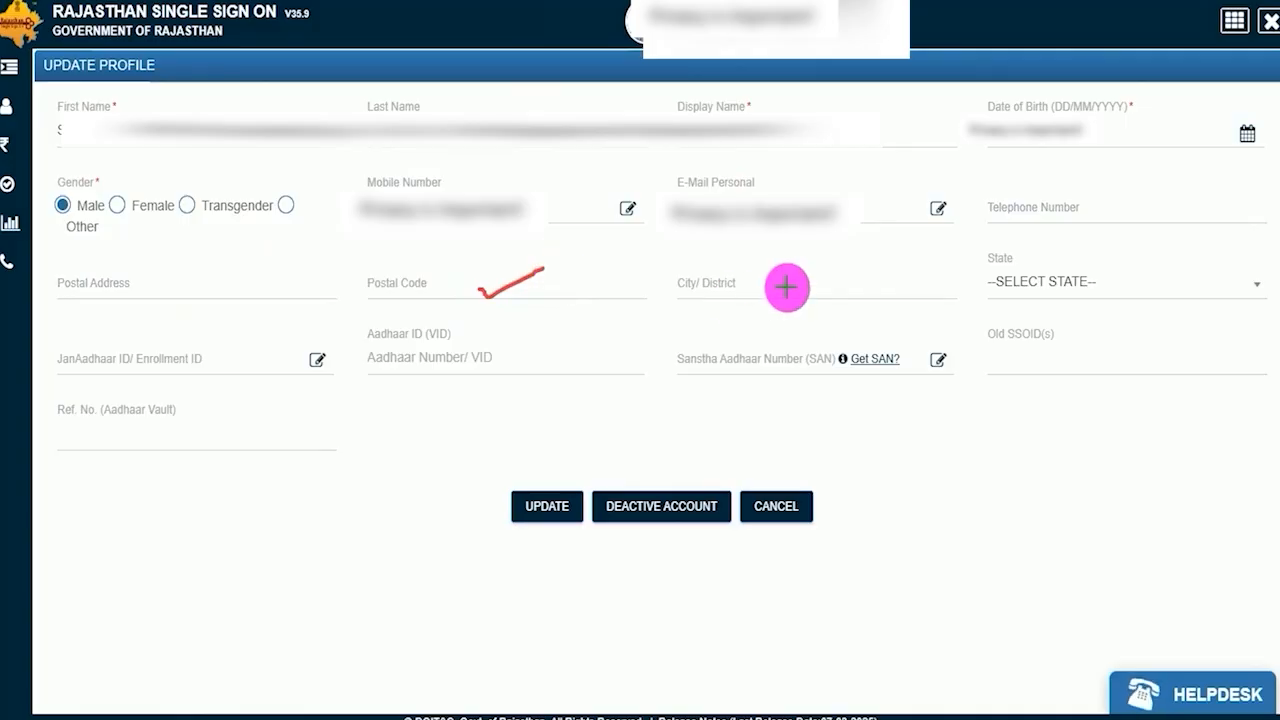
drag(787, 287, 860, 264)
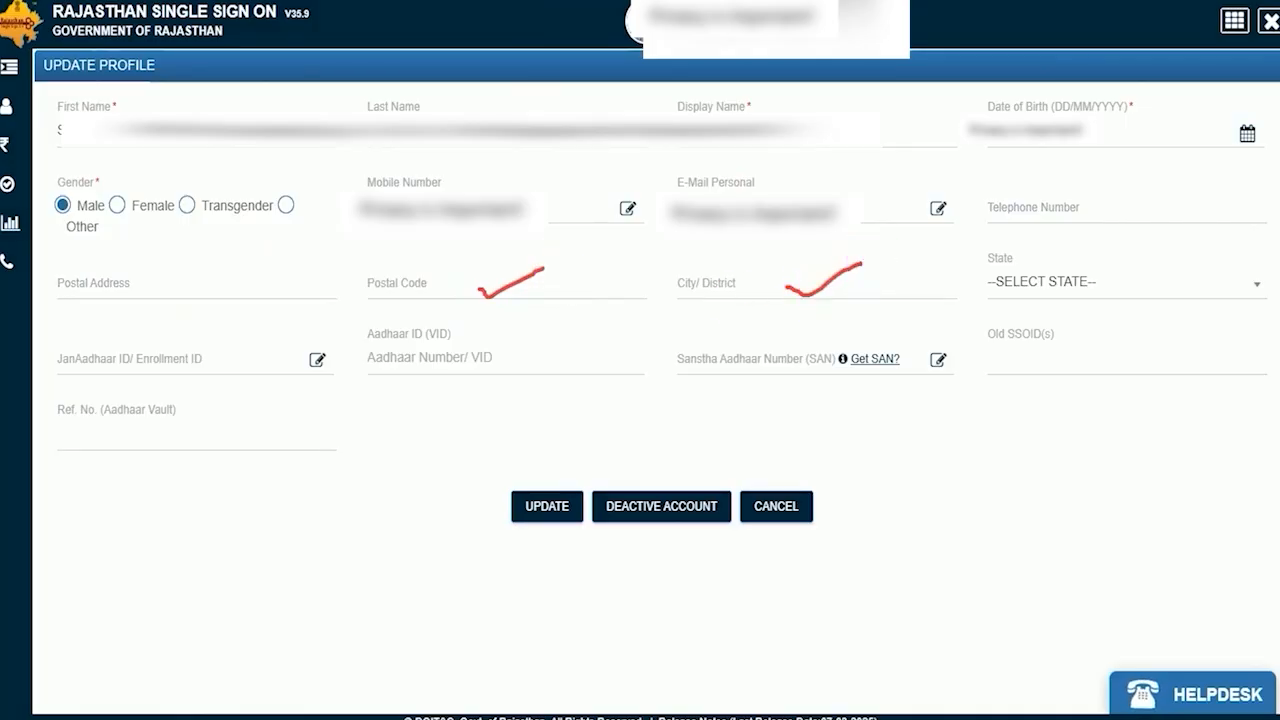
Set the profile's state to UTTAR PRADESH
click(1084, 280)
scroll(1095, 400, down, 10)
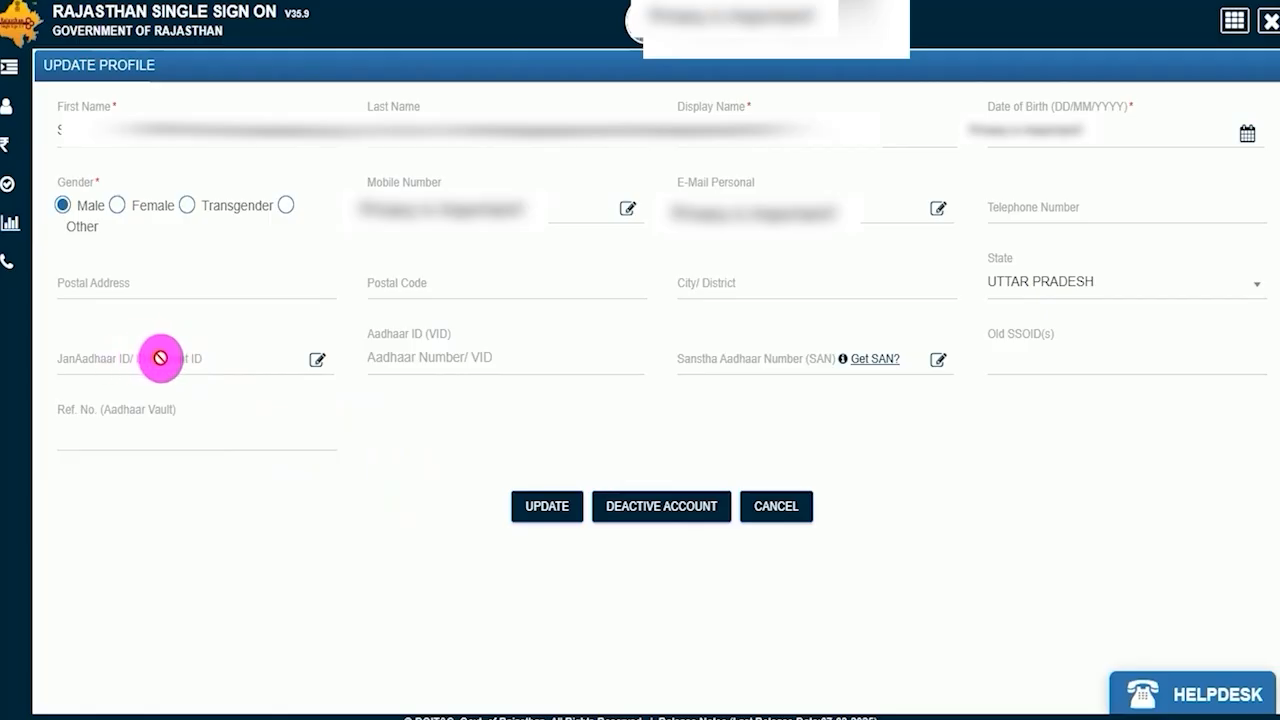
Examine the entry dialogs for the JanAadhaar ID/Enrollment ID and the Sanstha Aadhaar Number, leaving both optional fields empty
click(316, 359)
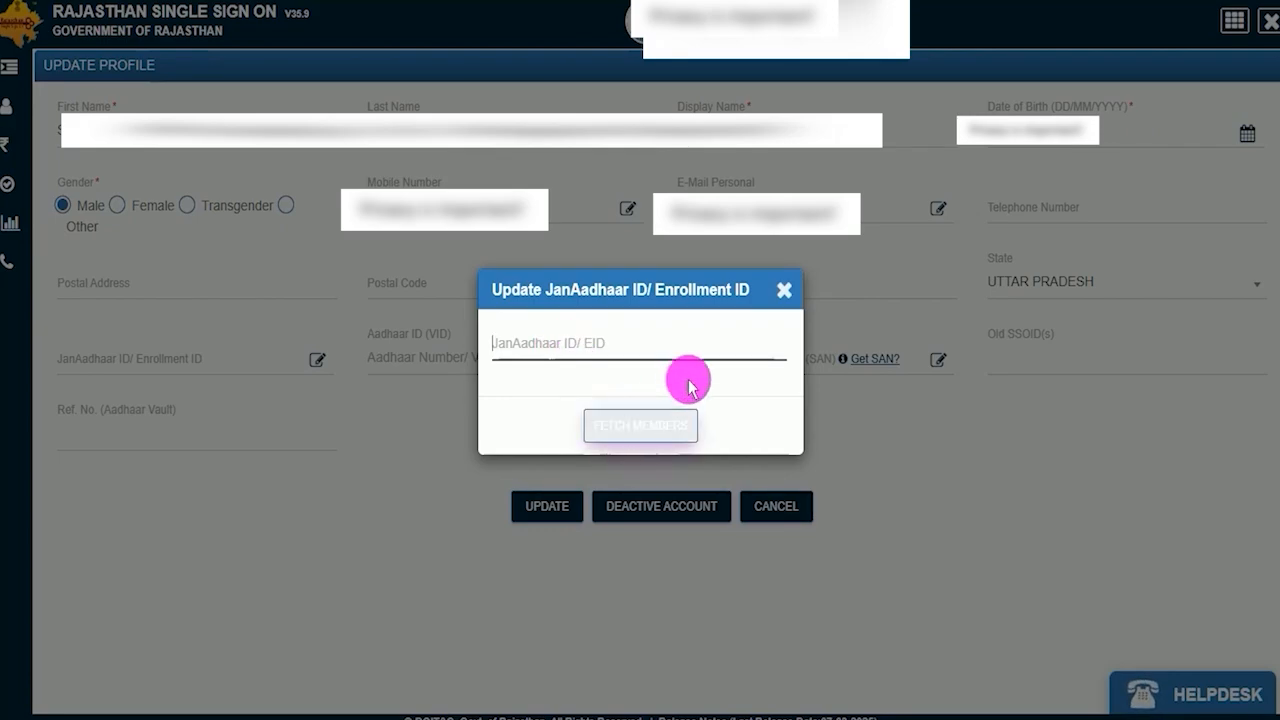
click(783, 292)
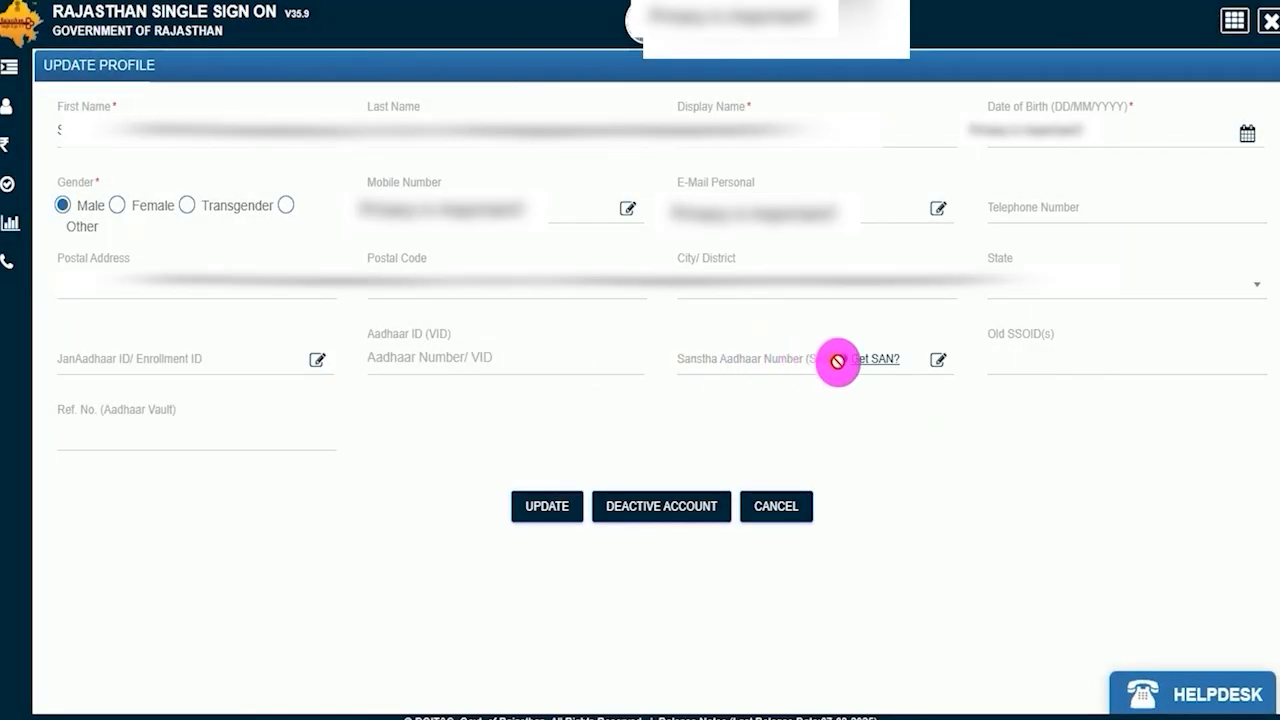
click(936, 360)
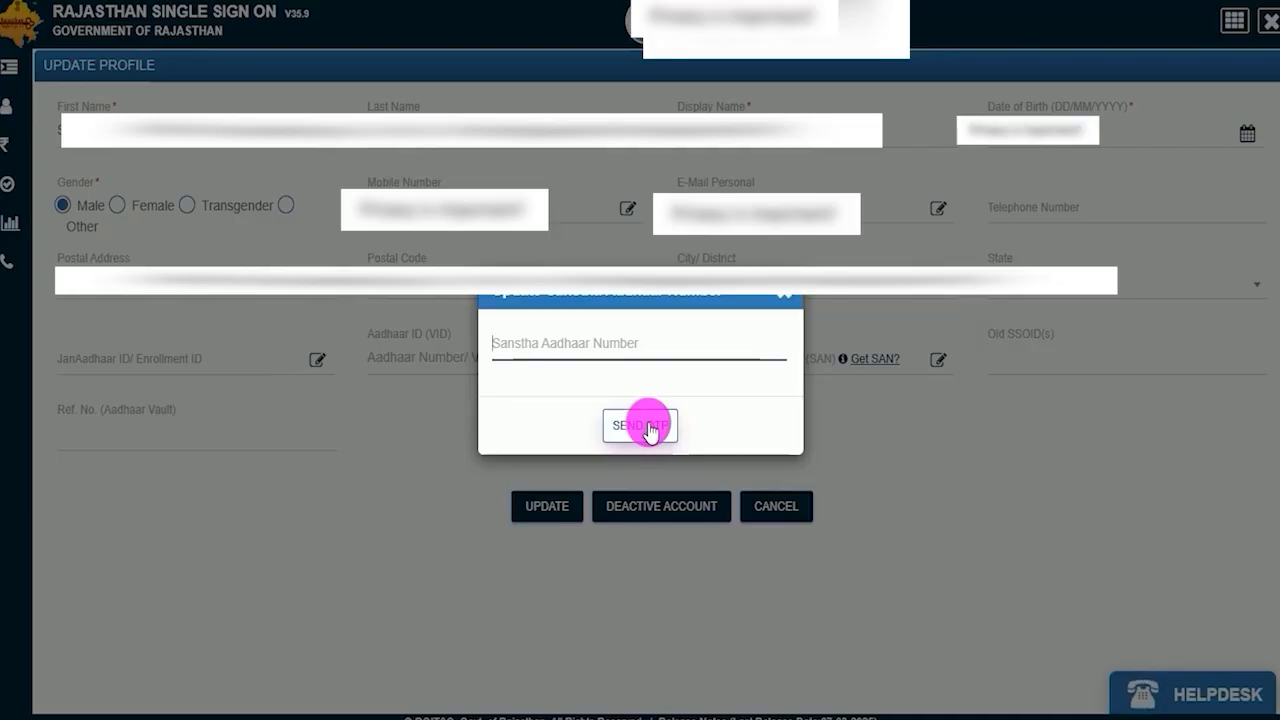
click(783, 296)
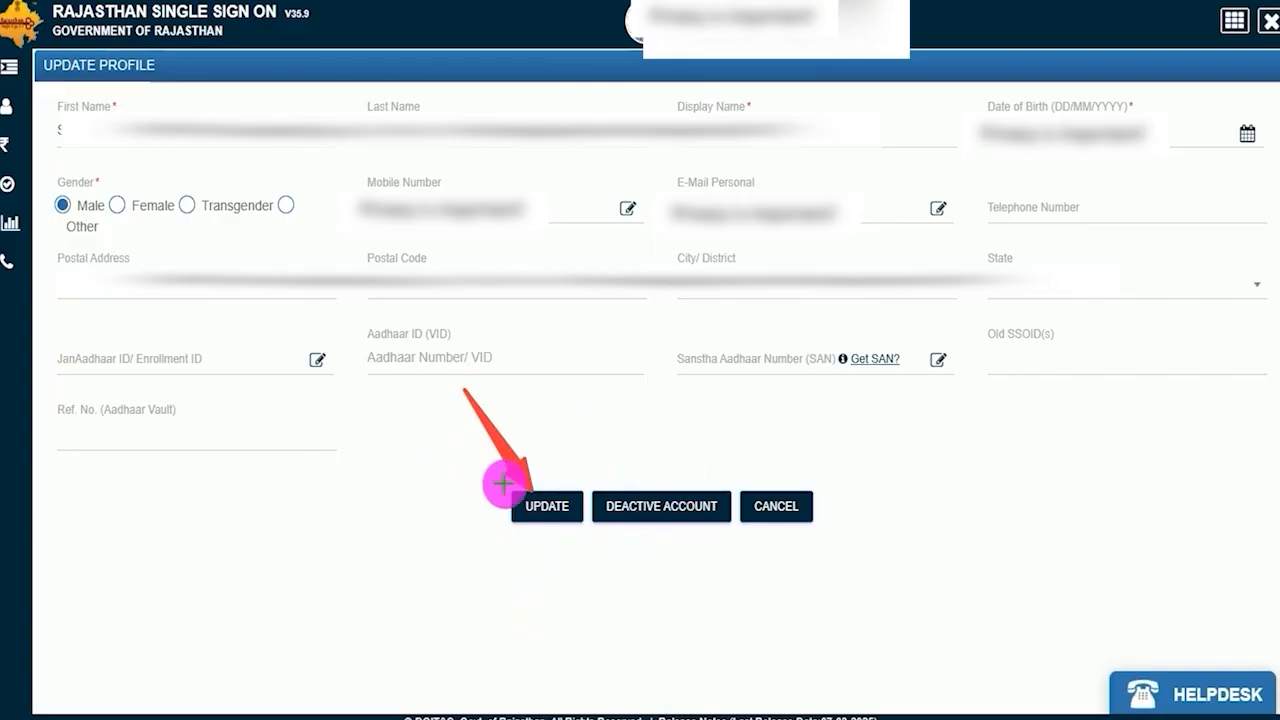
Submit the completed SSO profile update and acknowledge the alert
click(545, 515)
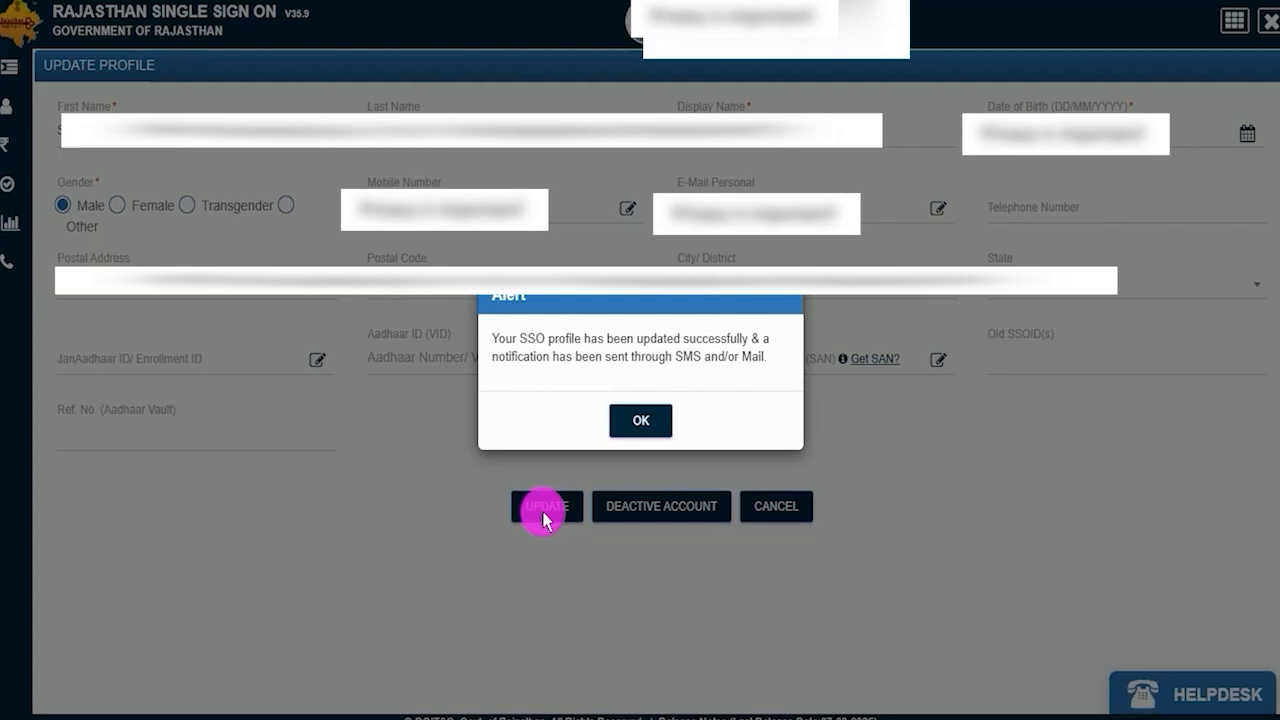
click(632, 424)
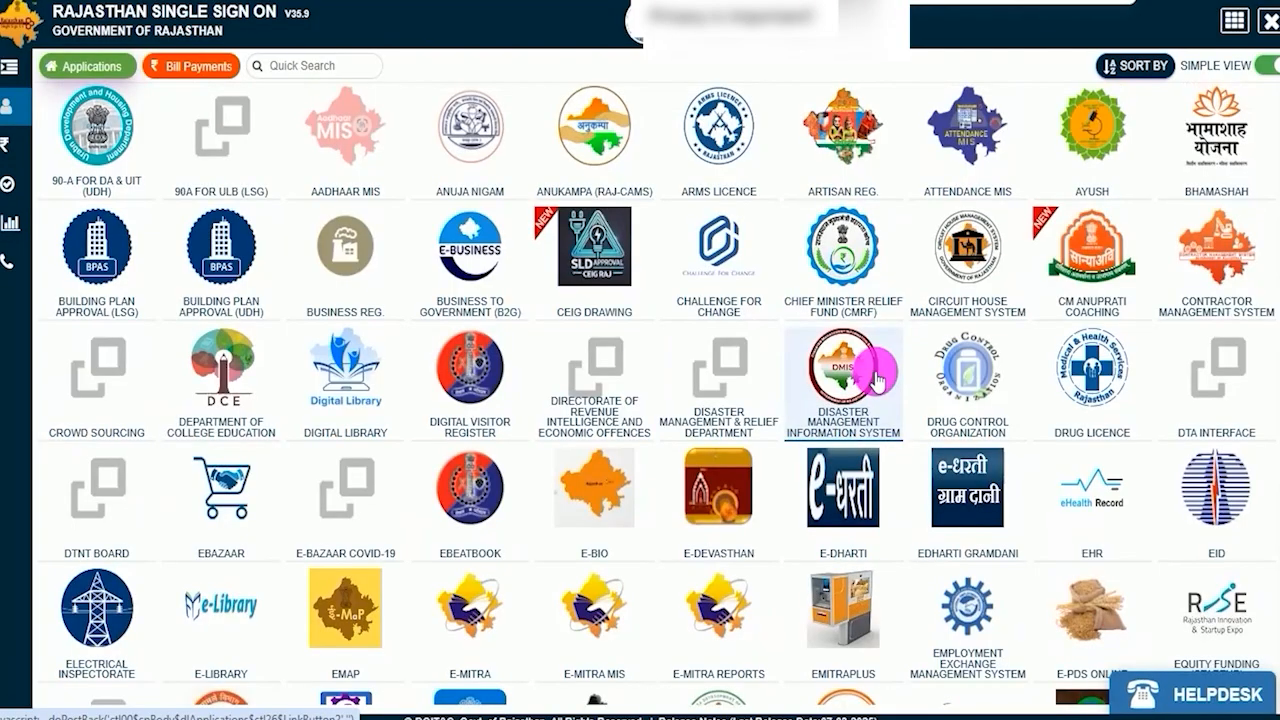
Find the Recruitment Portal application using "rec" and open its One Time Registration form
text(rec)
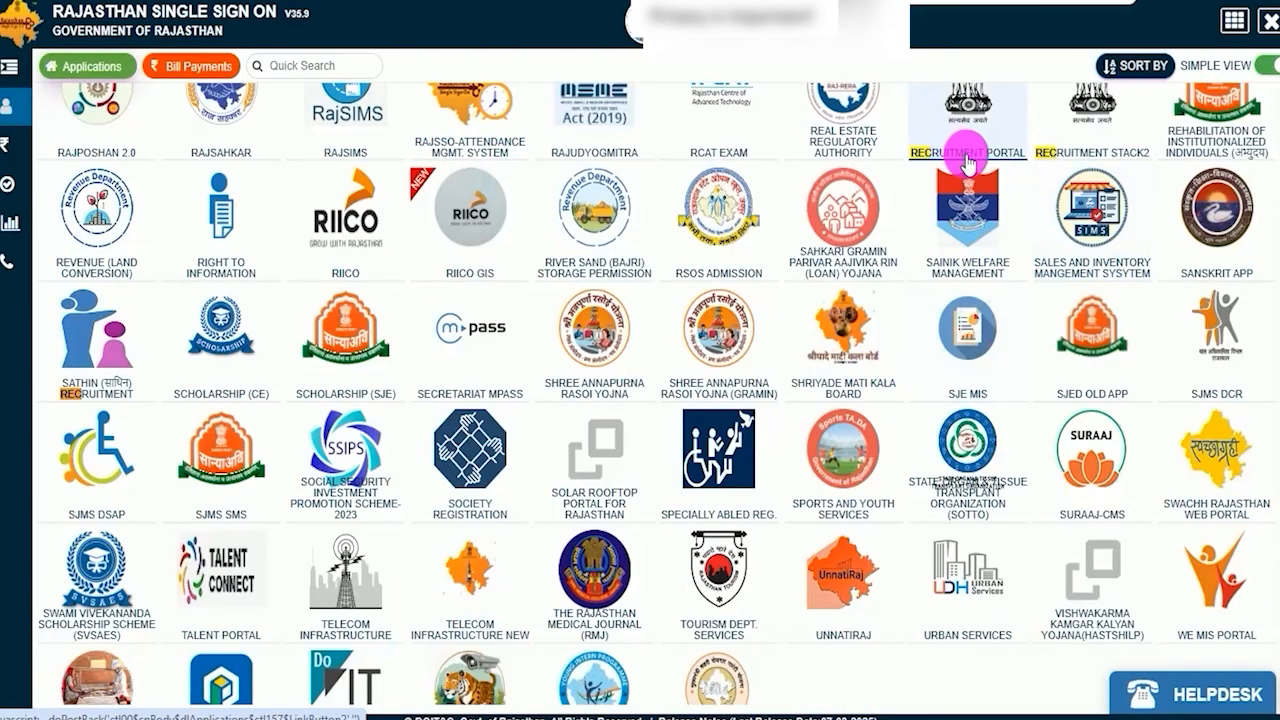
scroll(966, 160, up, 3)
click(958, 358)
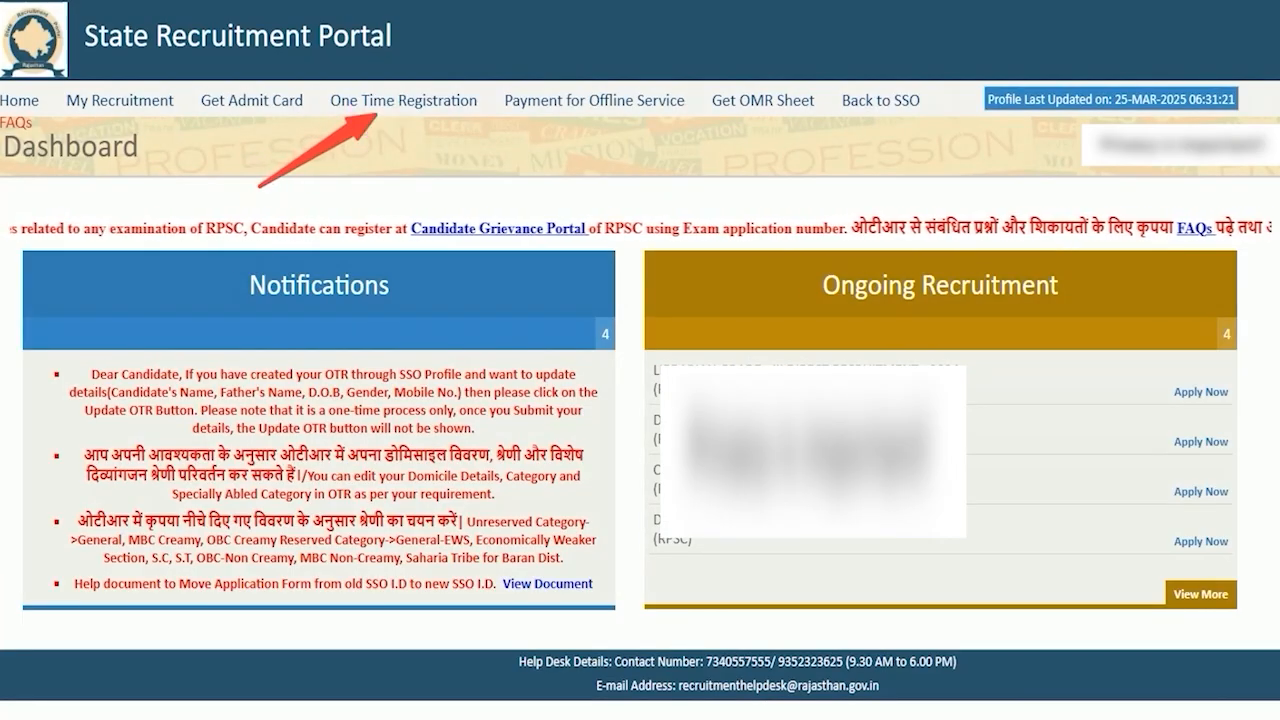
click(420, 100)
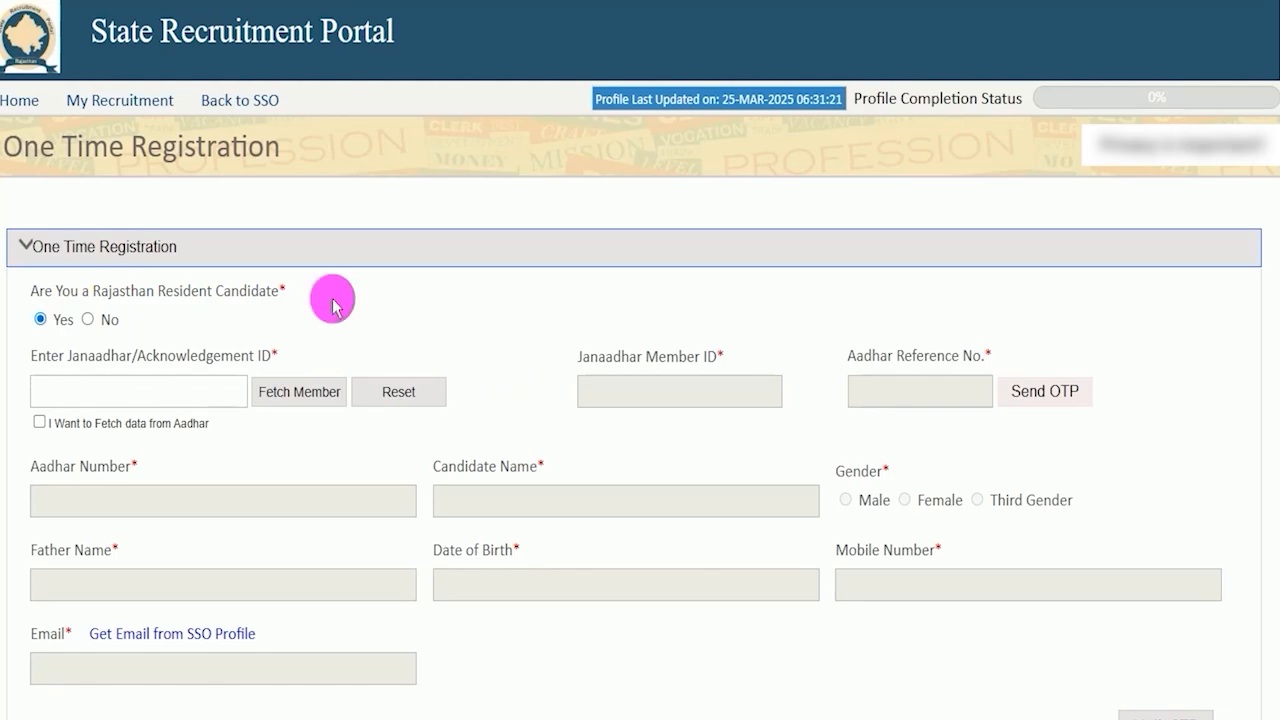
drag(62, 293, 238, 292)
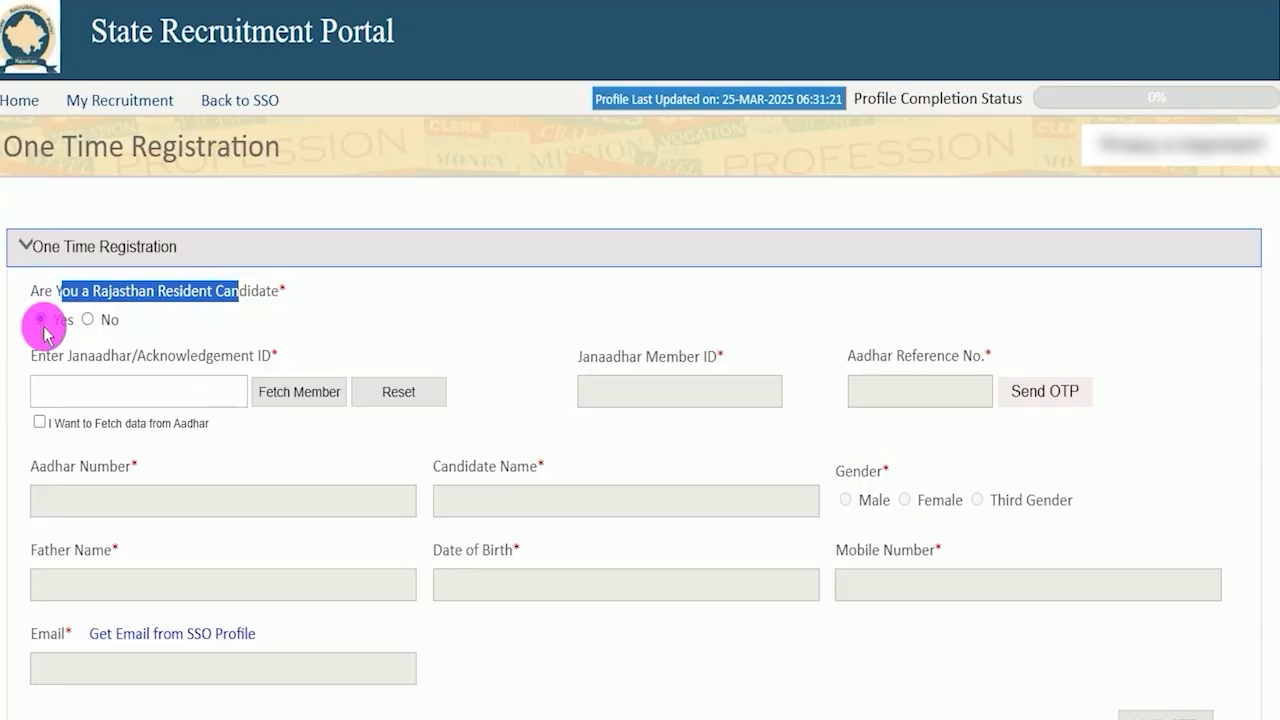
click(41, 322)
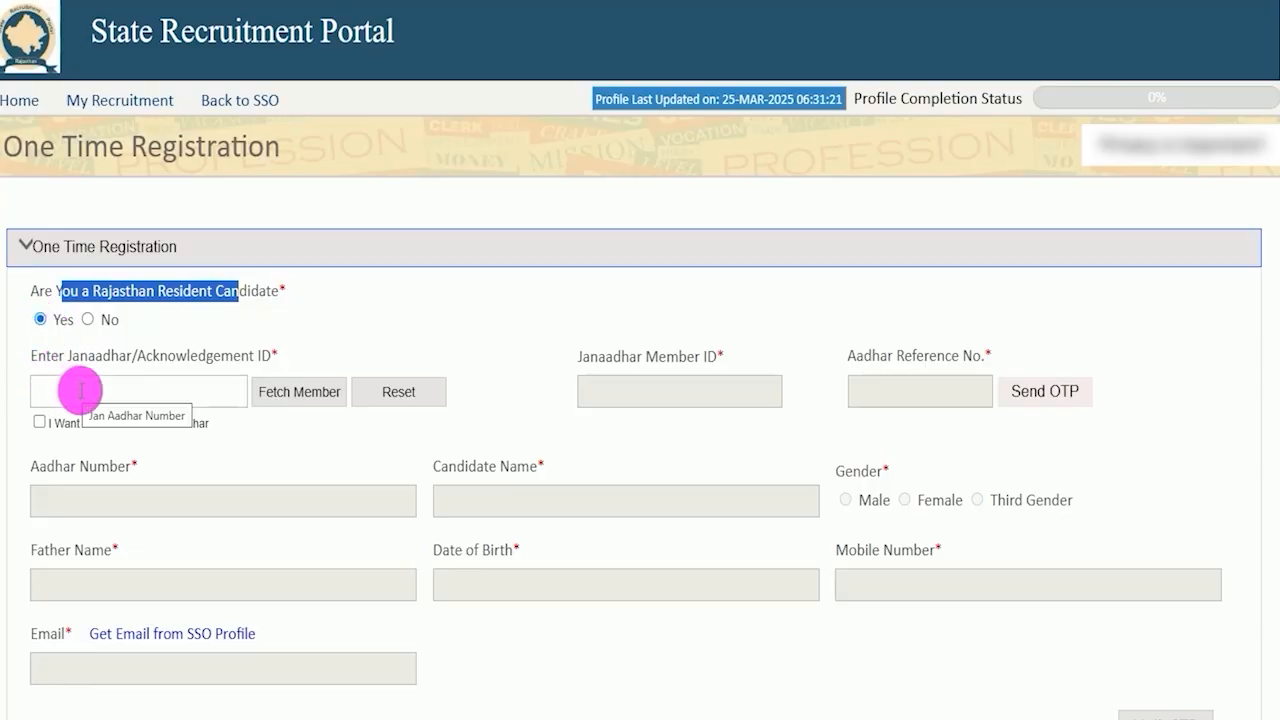
click(80, 390)
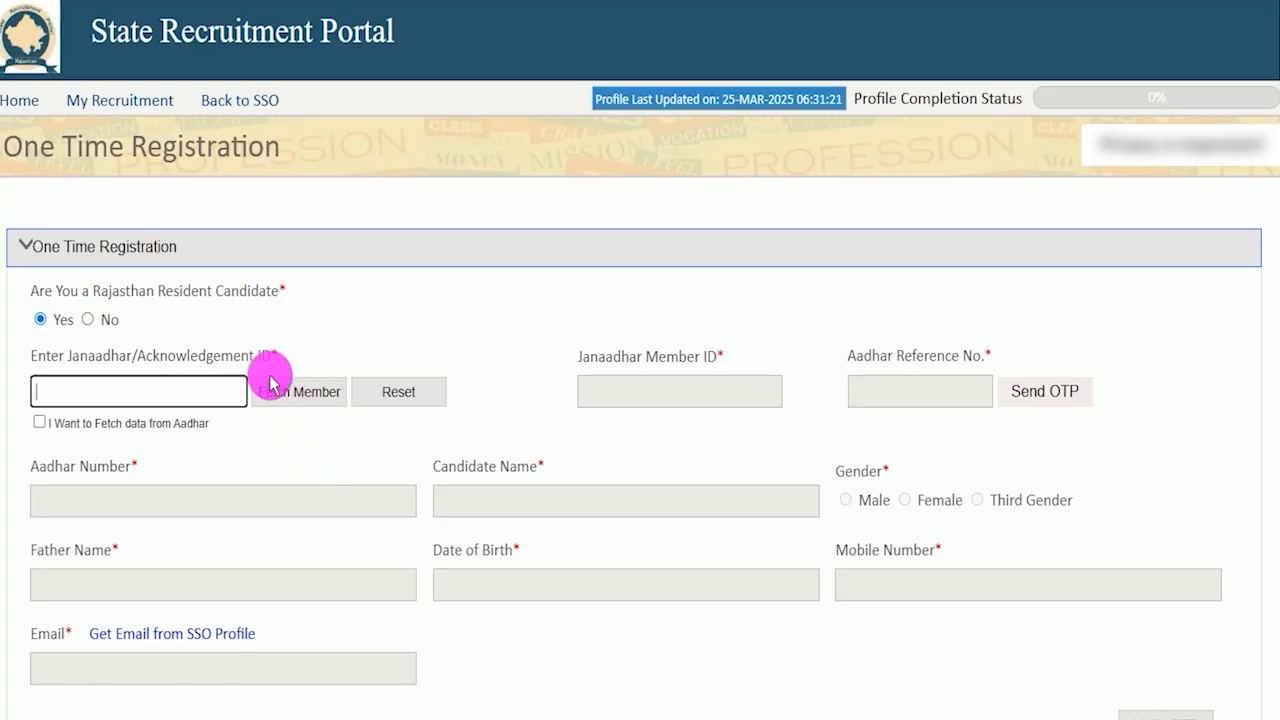
Answer No to being a Rajasthan resident, enter the Aadhaar number and agree to the declaration on using the Aadhaar details
click(88, 320)
click(90, 326)
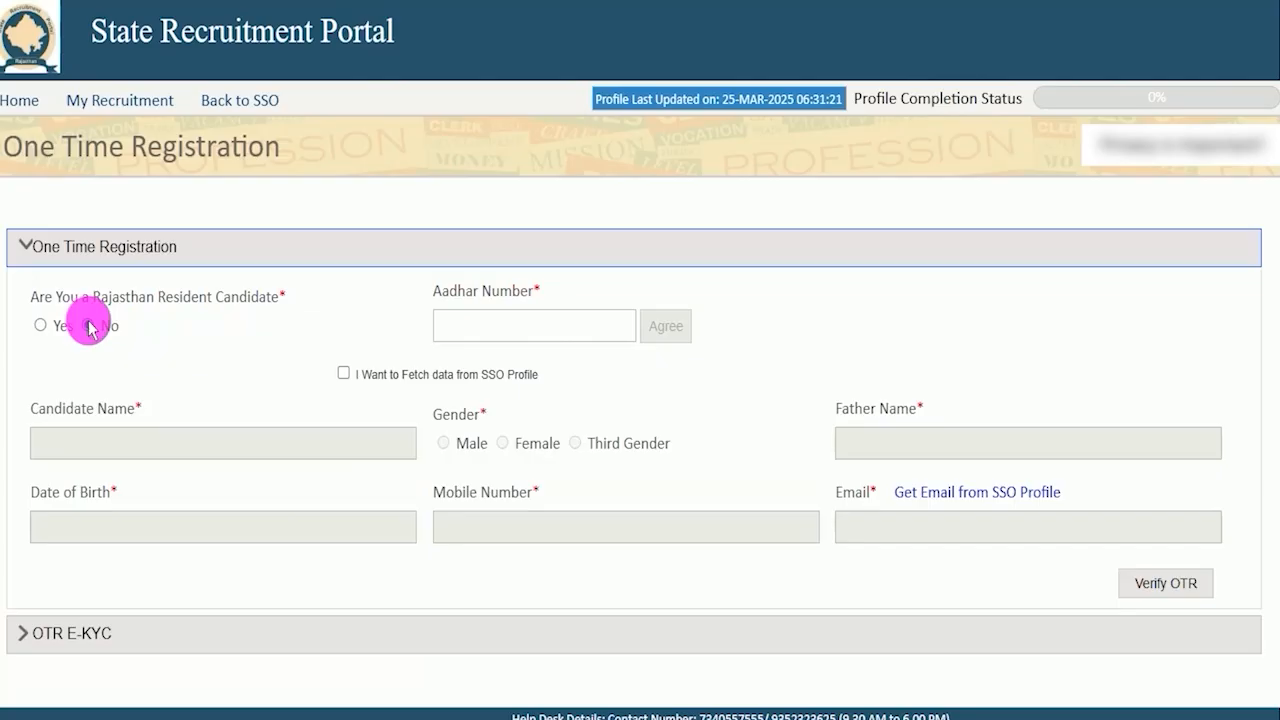
click(491, 325)
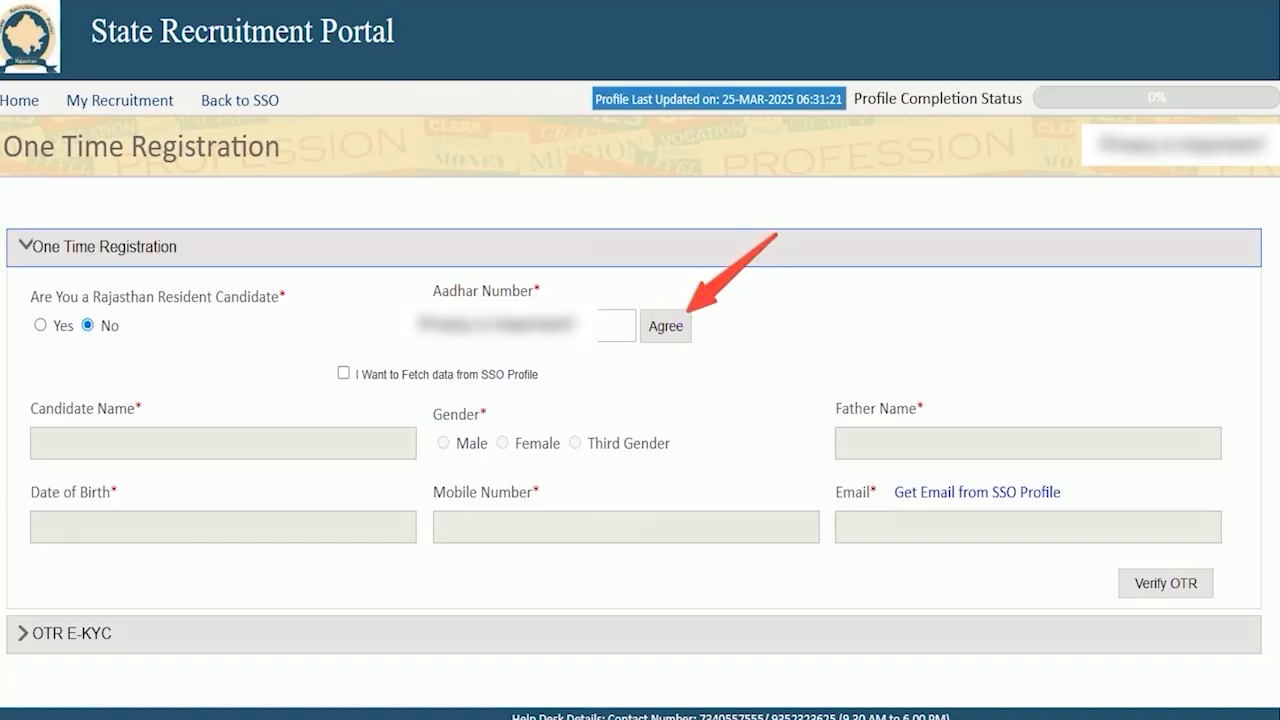
click(664, 334)
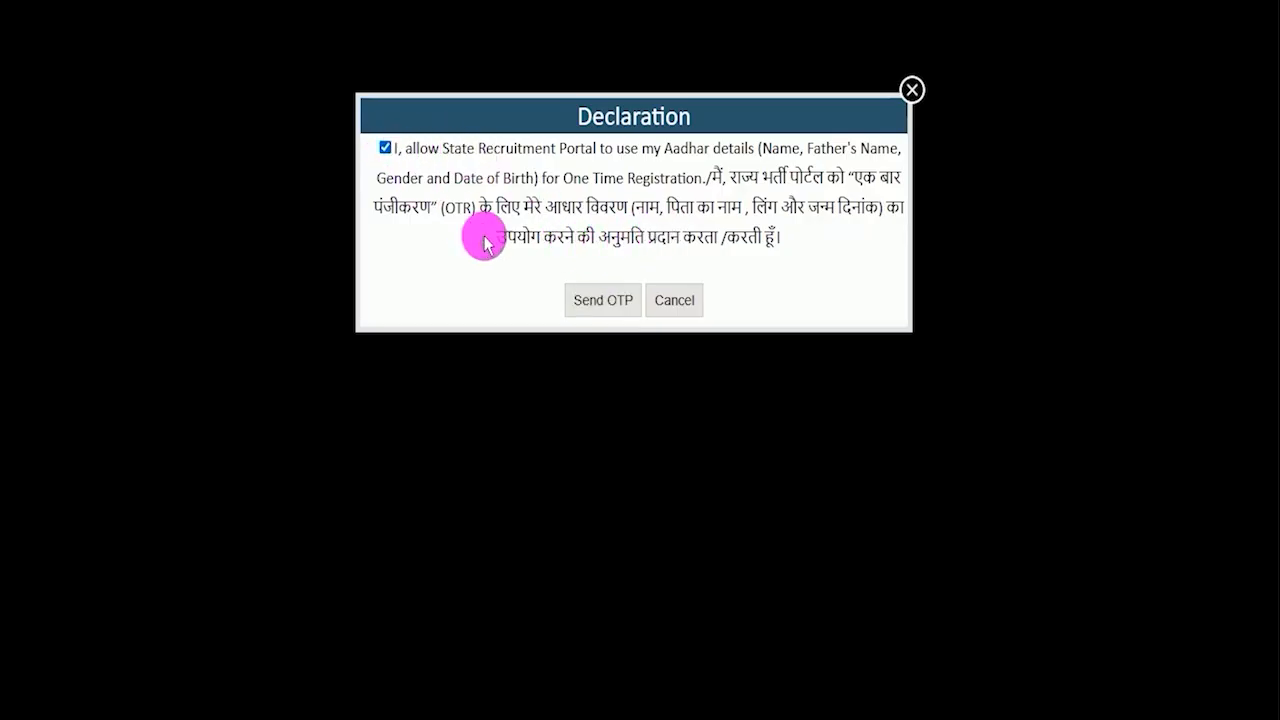
click(590, 299)
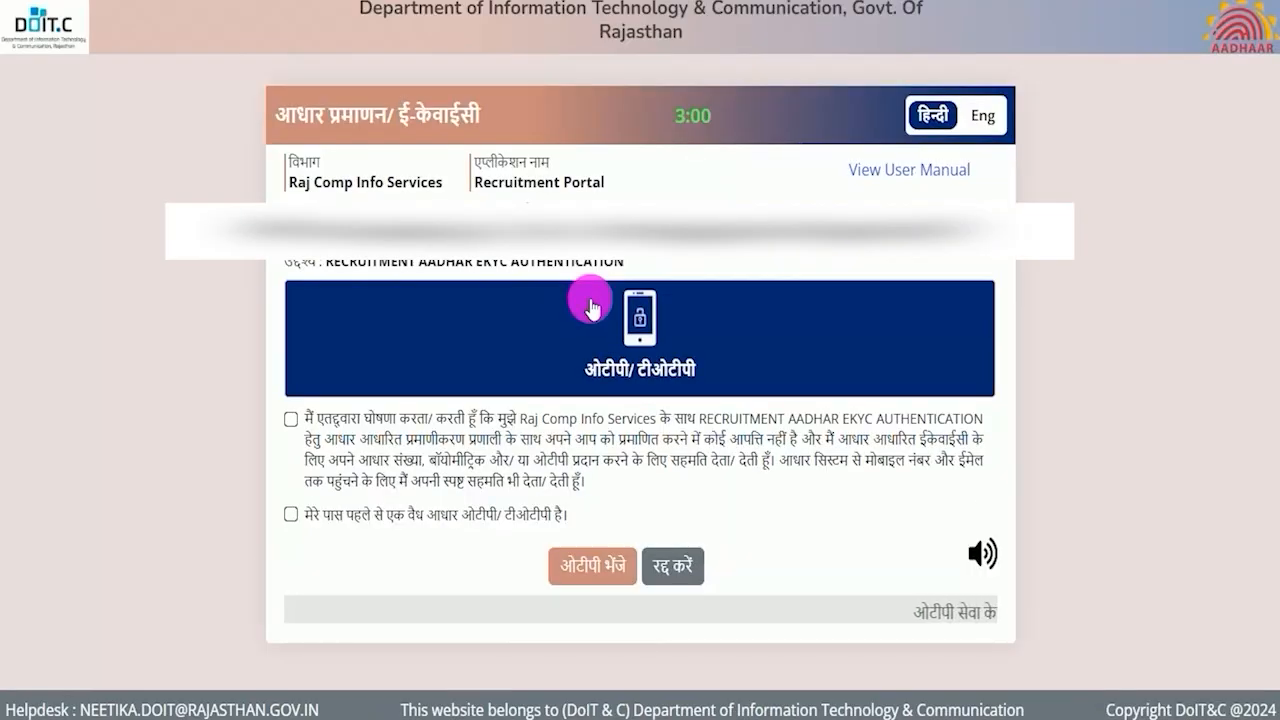
Consent to the Recruitment Portal's Aadhaar e-KYC, request the OTP and authenticate with the OTP received on the registered mobile
click(657, 452)
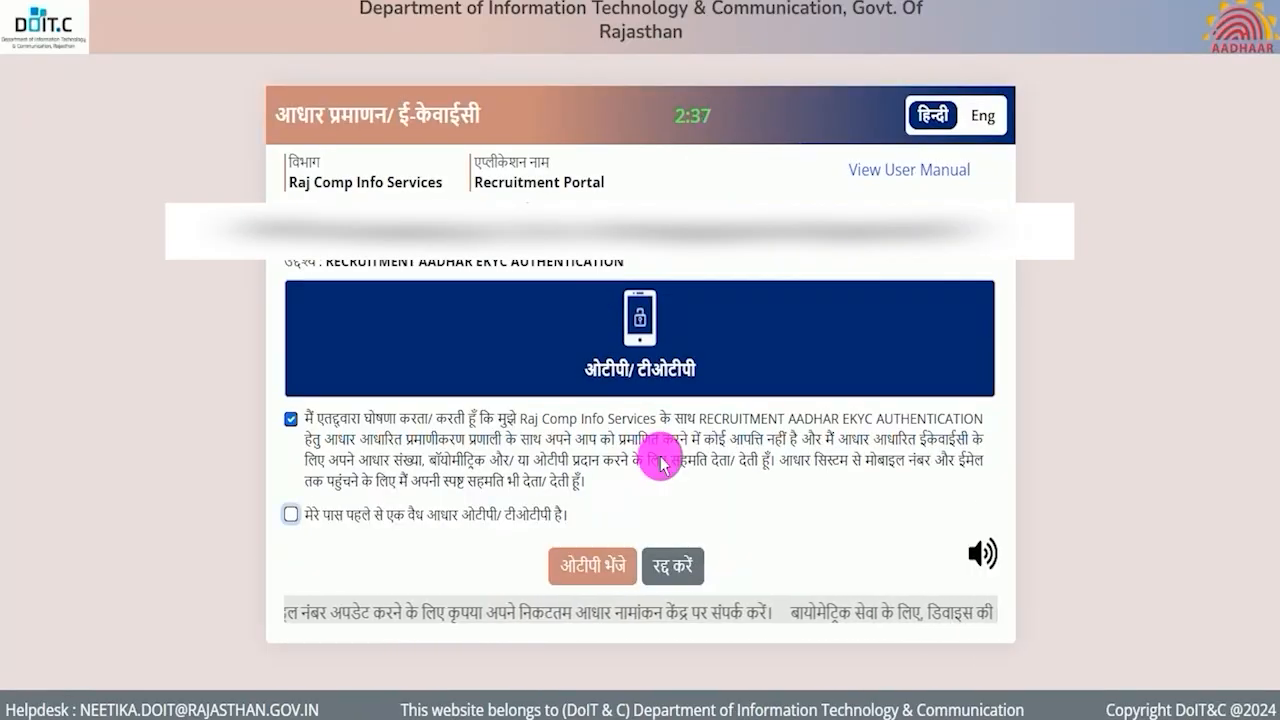
click(293, 422)
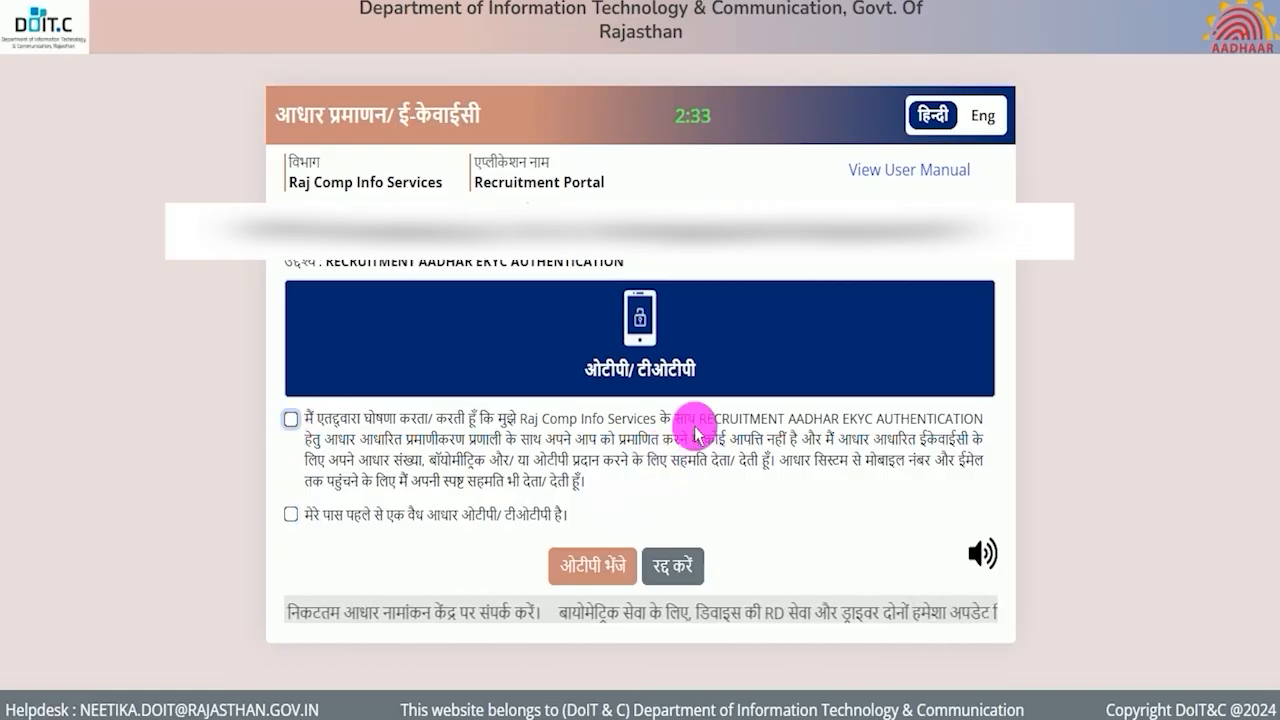
click(292, 416)
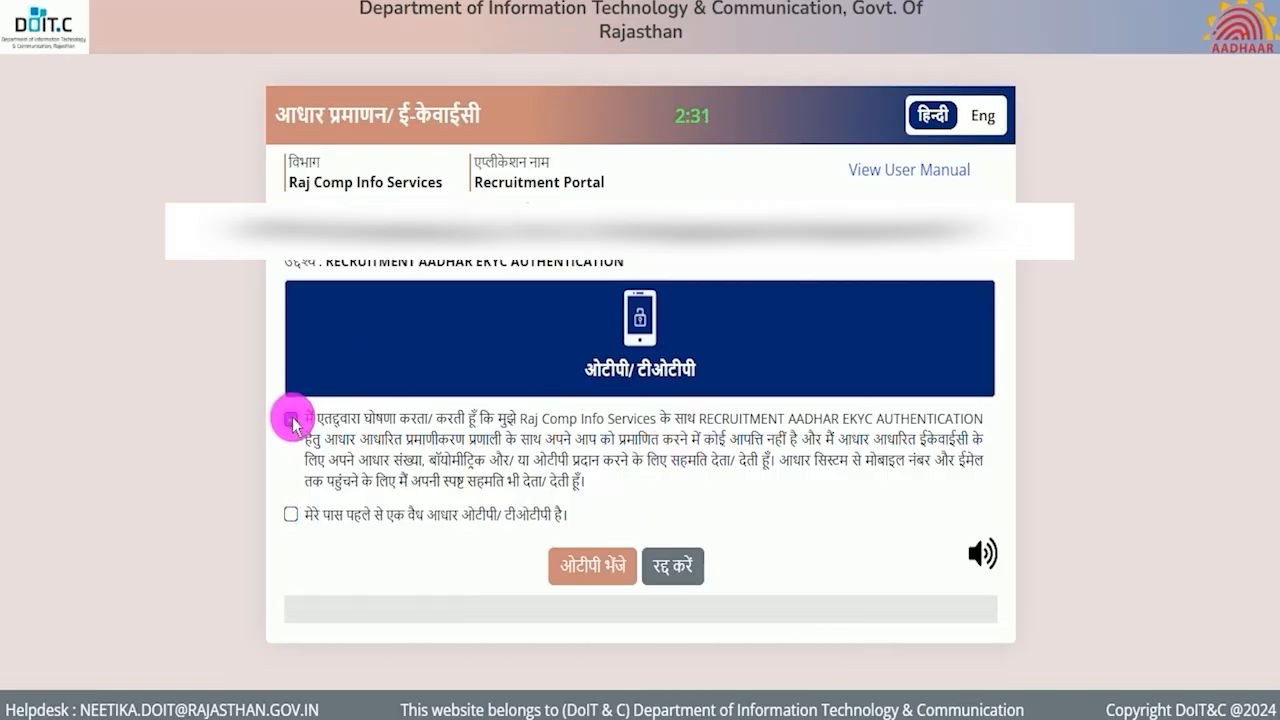
click(593, 567)
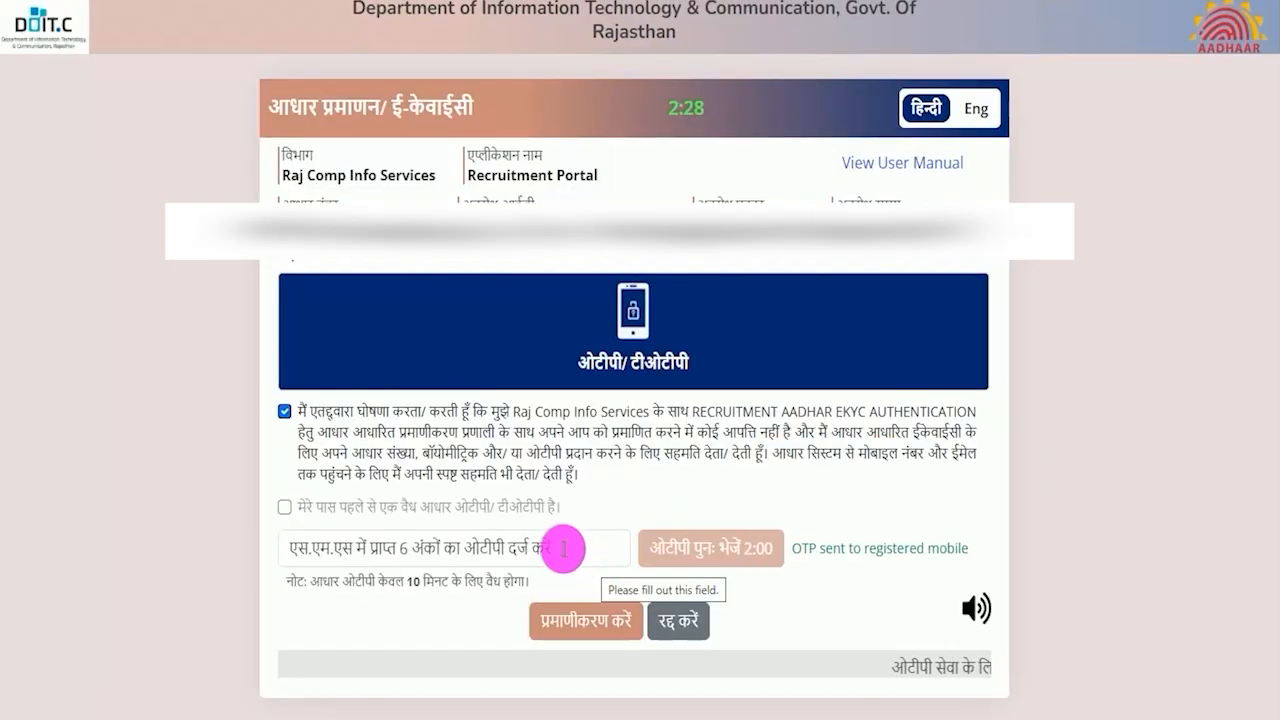
click(564, 549)
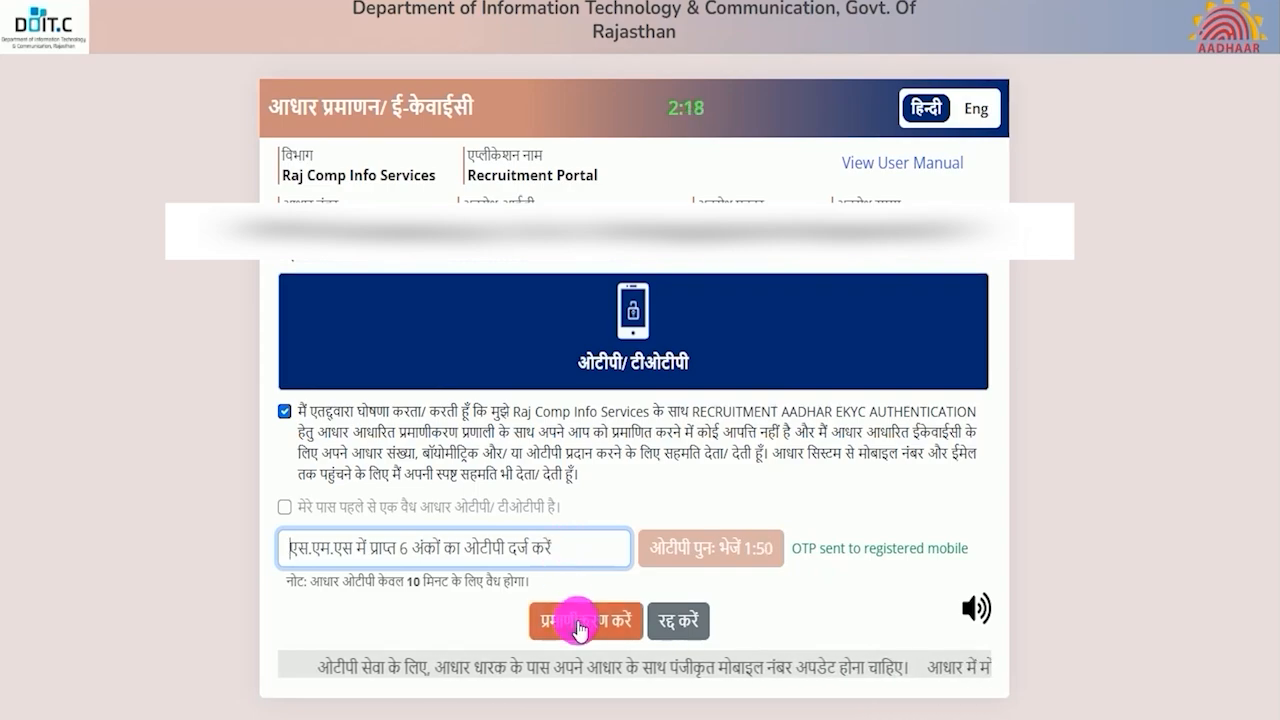
click(800, 2)
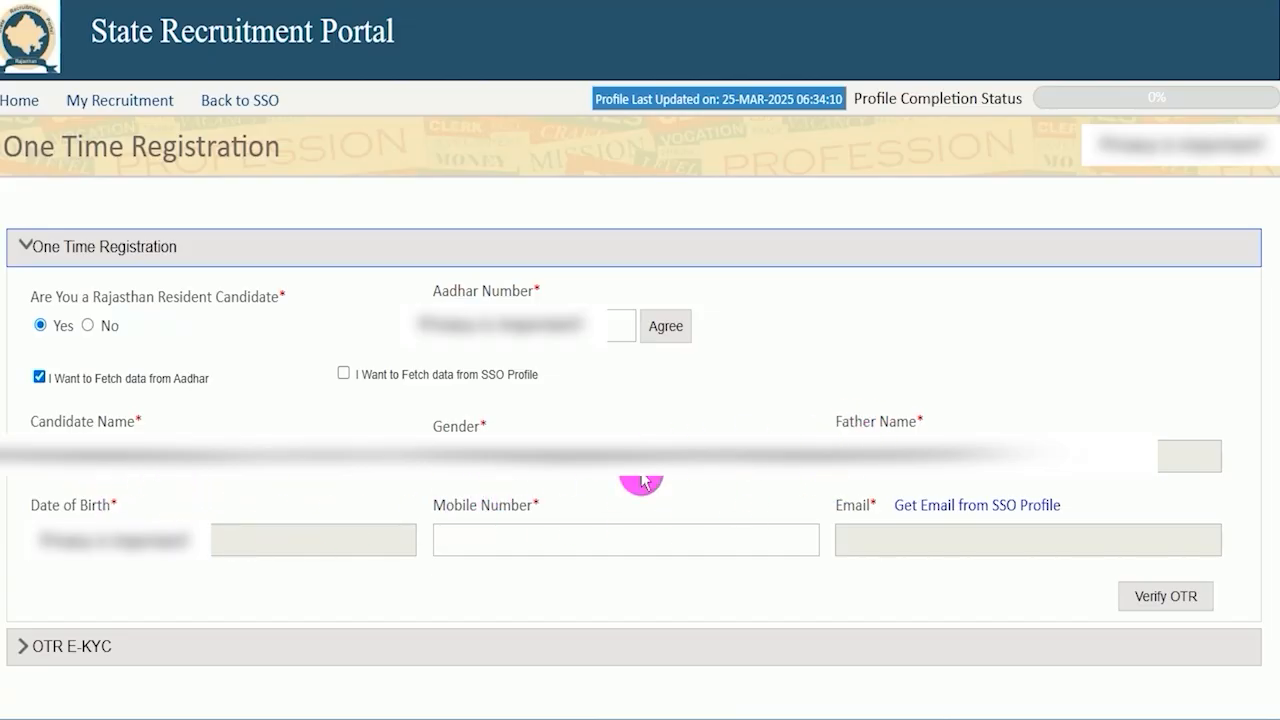
Fill in the candidate's mobile number and verify the One Time Registration (OTR) details
click(506, 542)
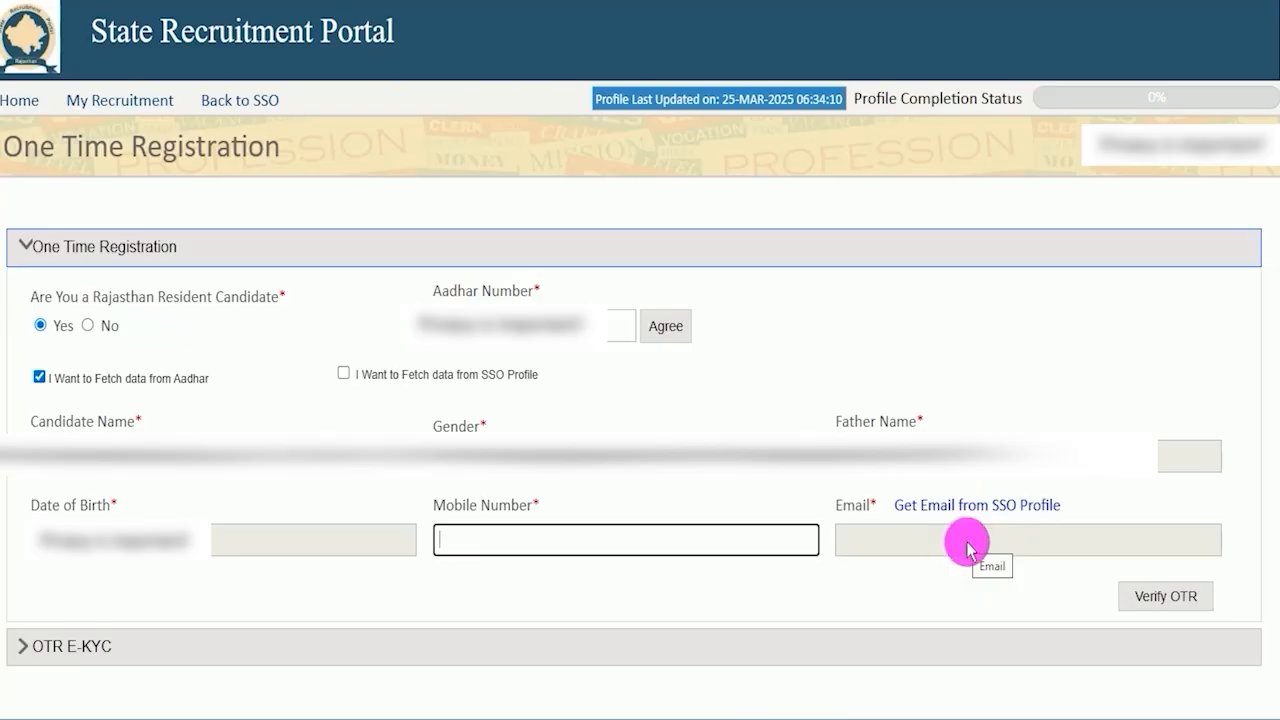
click(1120, 717)
drag(921, 587, 1108, 597)
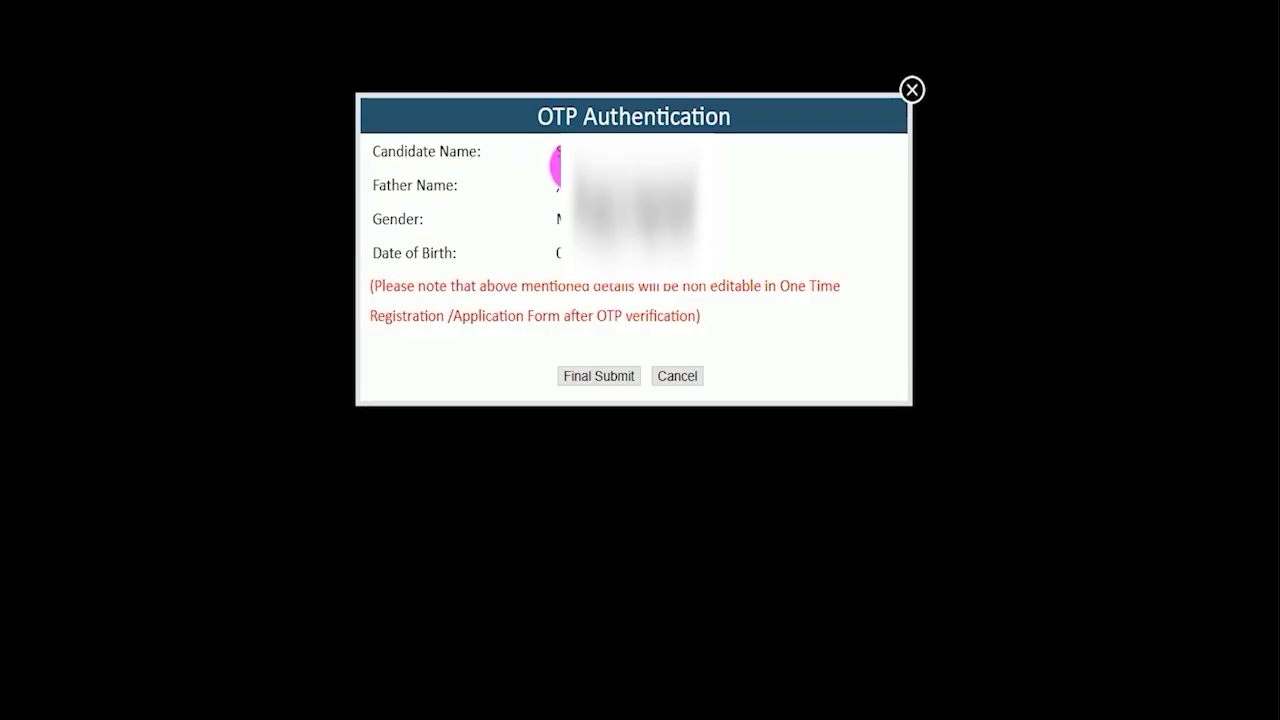
Check the candidate's name, father's name, gender and date of birth, and make the final submission
drag(555, 165, 560, 255)
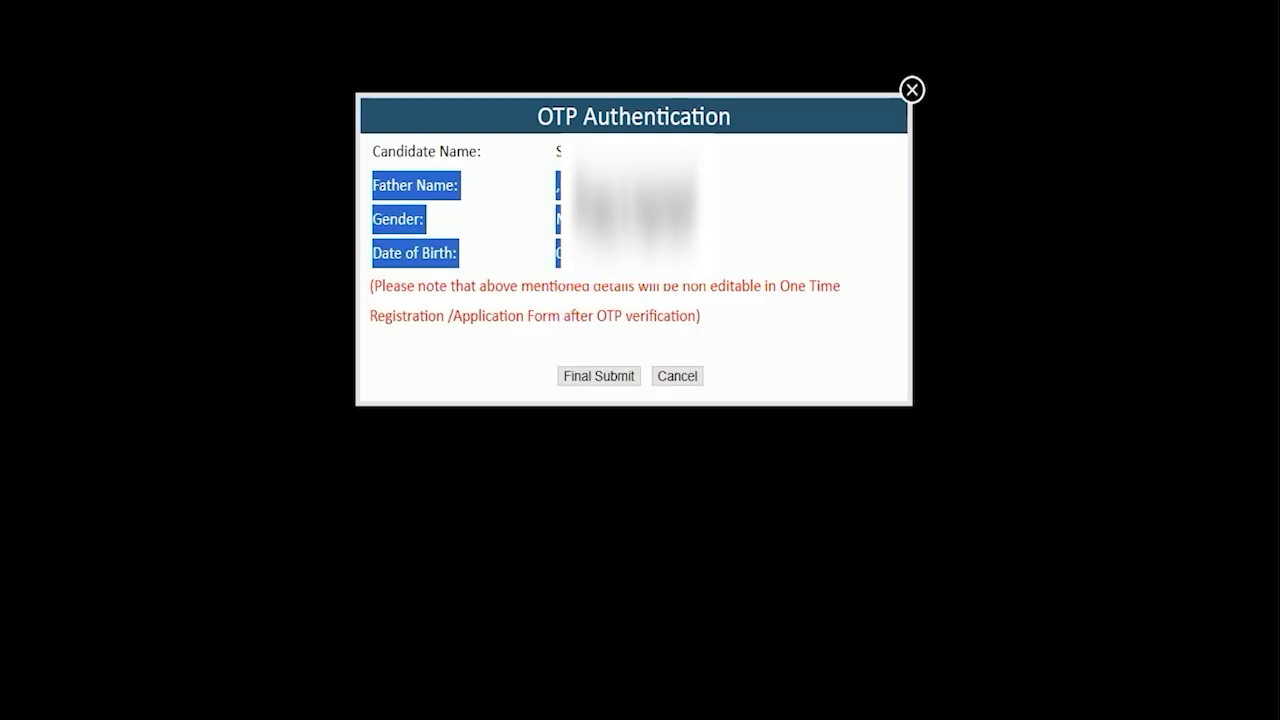
drag(437, 357, 548, 372)
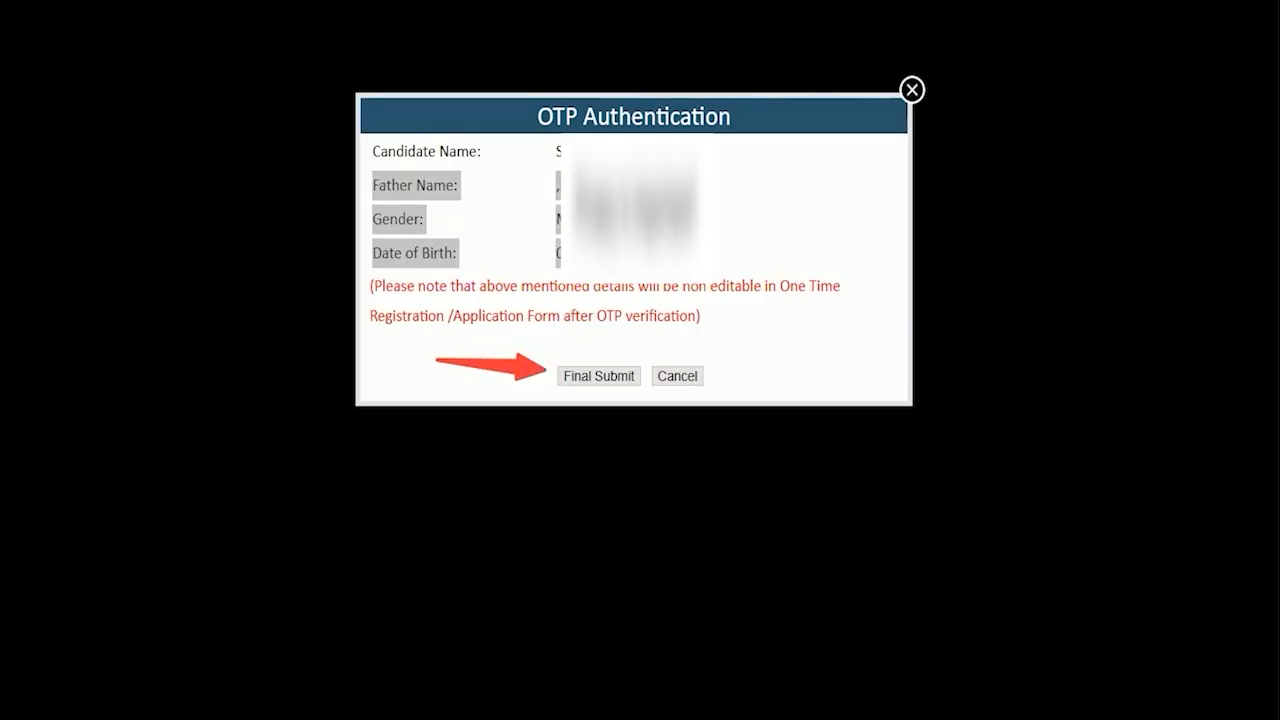
click(598, 375)
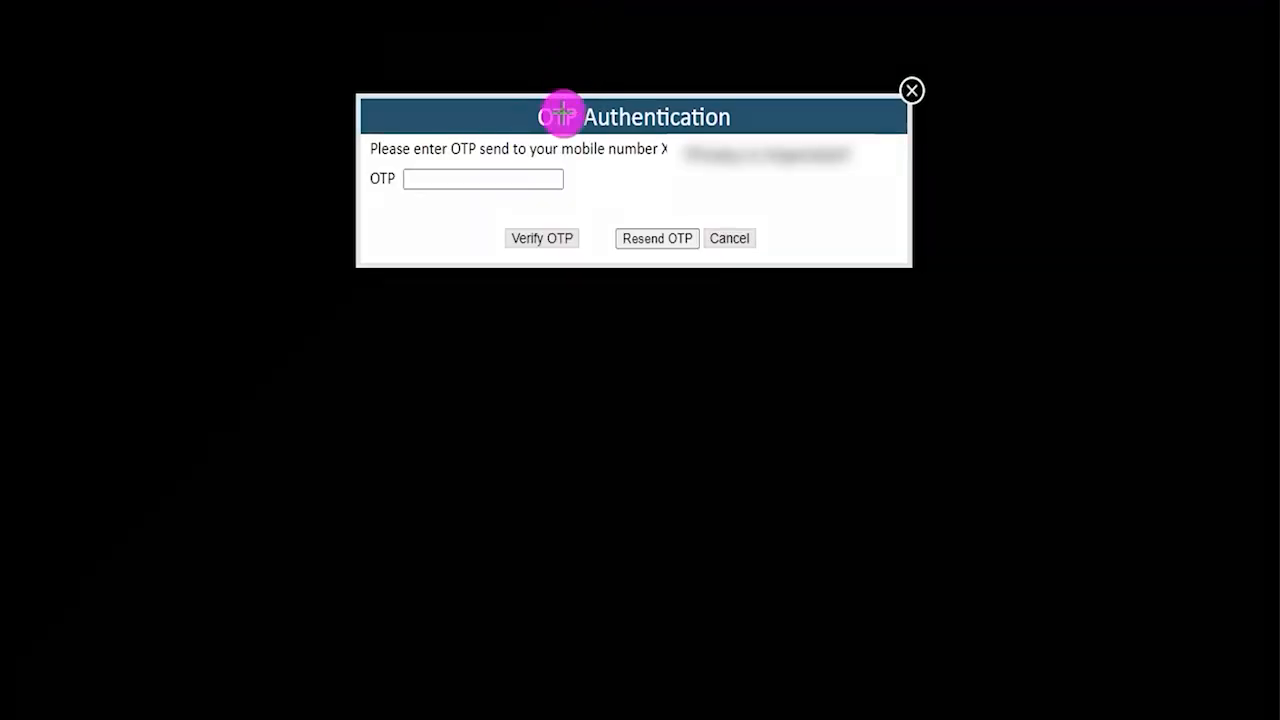
Verify the registration with the OTP sent to the mobile number and acknowledge the issued One Time Registration Number
drag(541, 180, 591, 150)
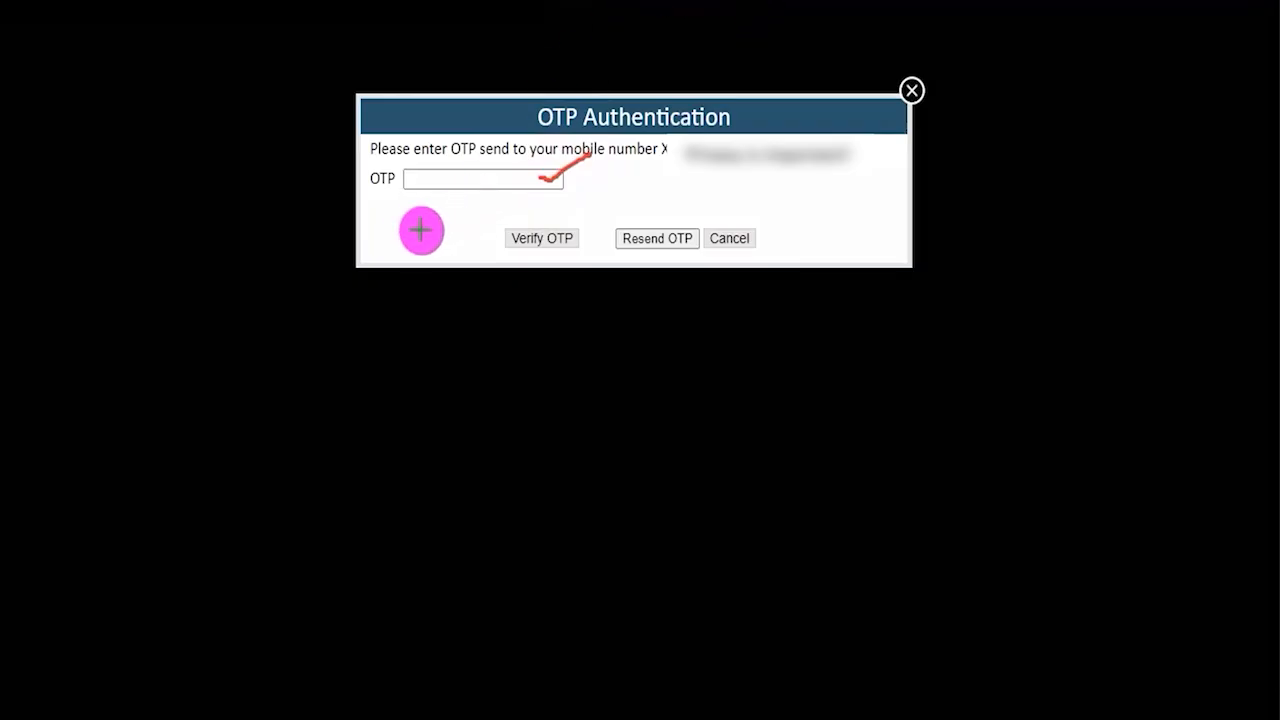
drag(394, 235, 487, 237)
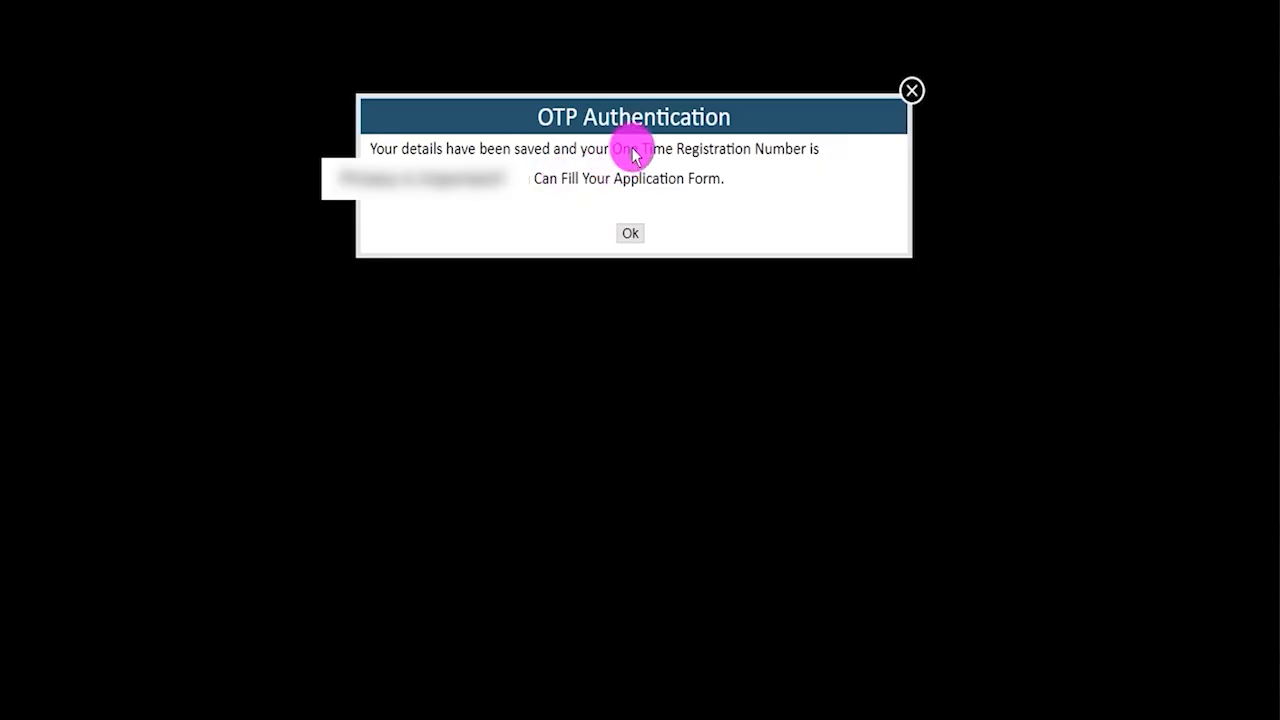
drag(613, 149, 751, 150)
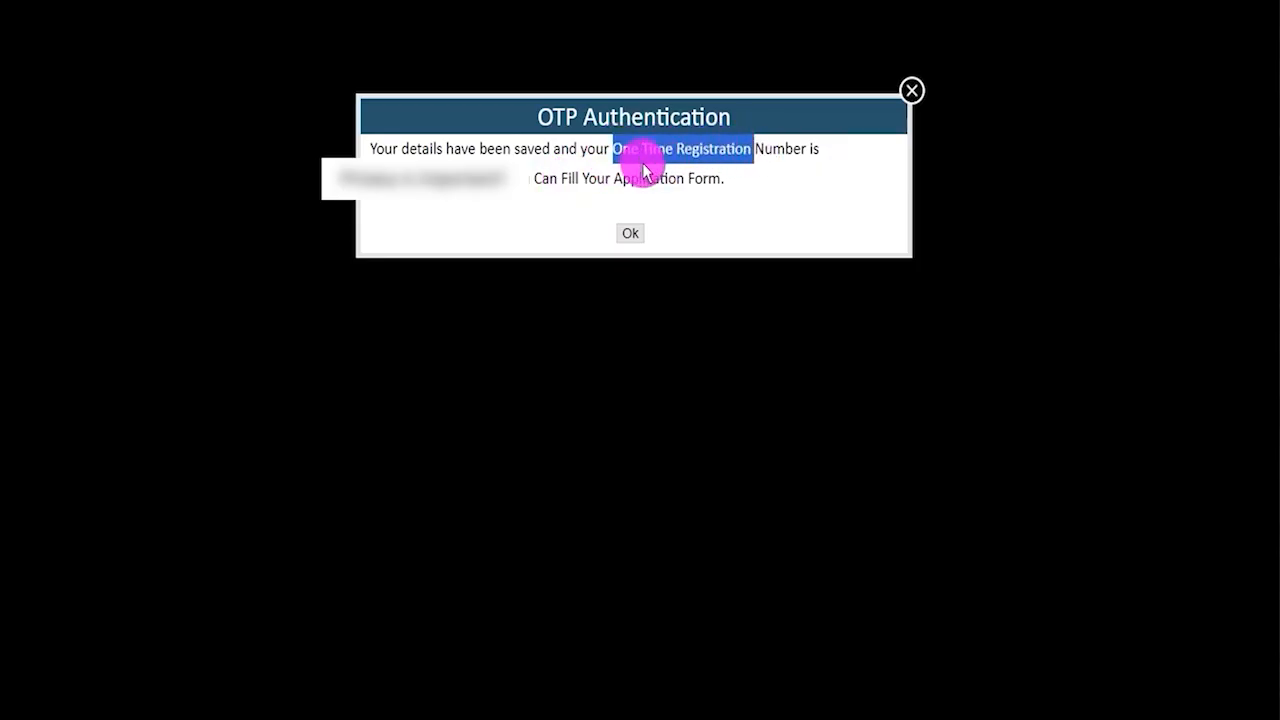
click(366, 150)
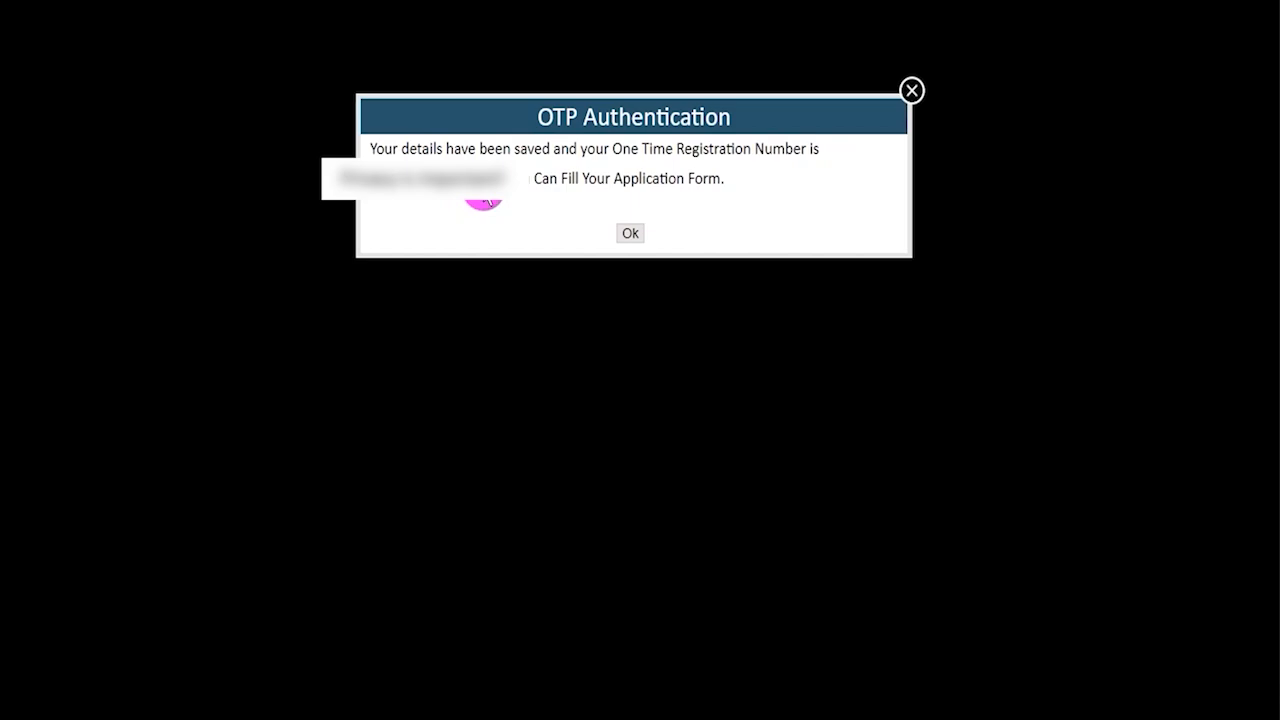
click(628, 234)
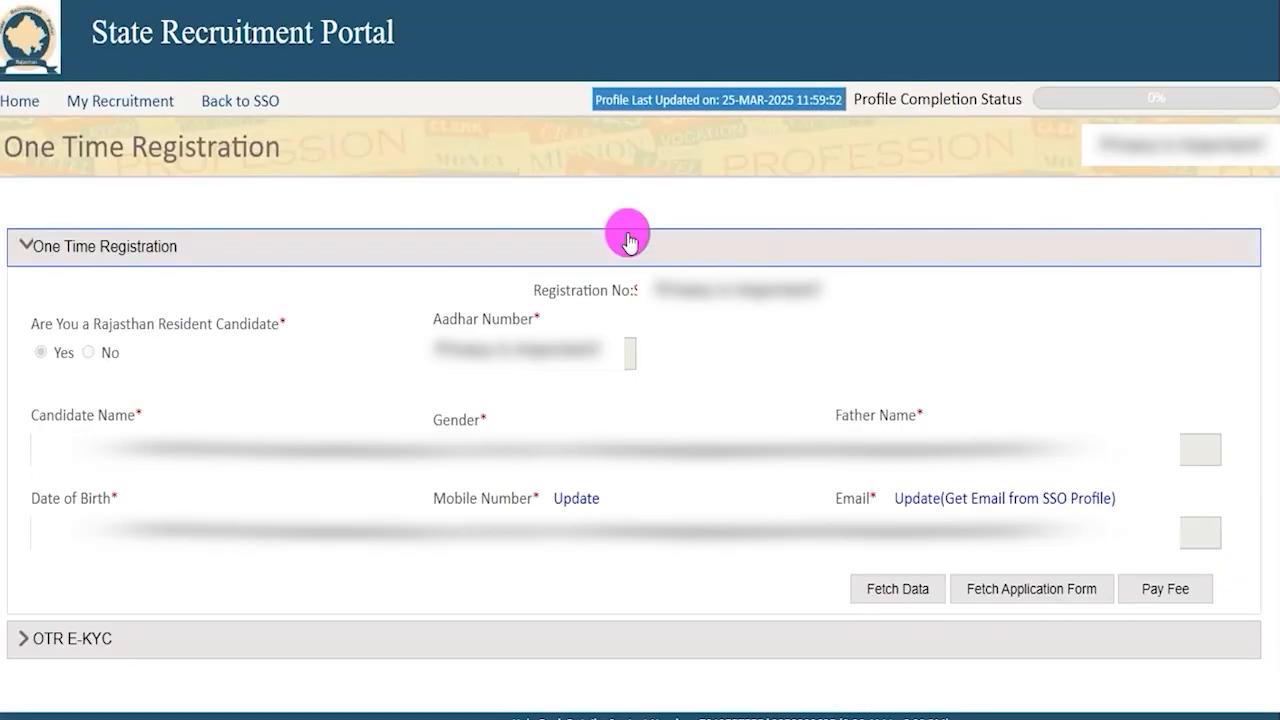
Check the registration number in the One Time Registration record and open its fee payment form
scroll(711, 328, down, 1)
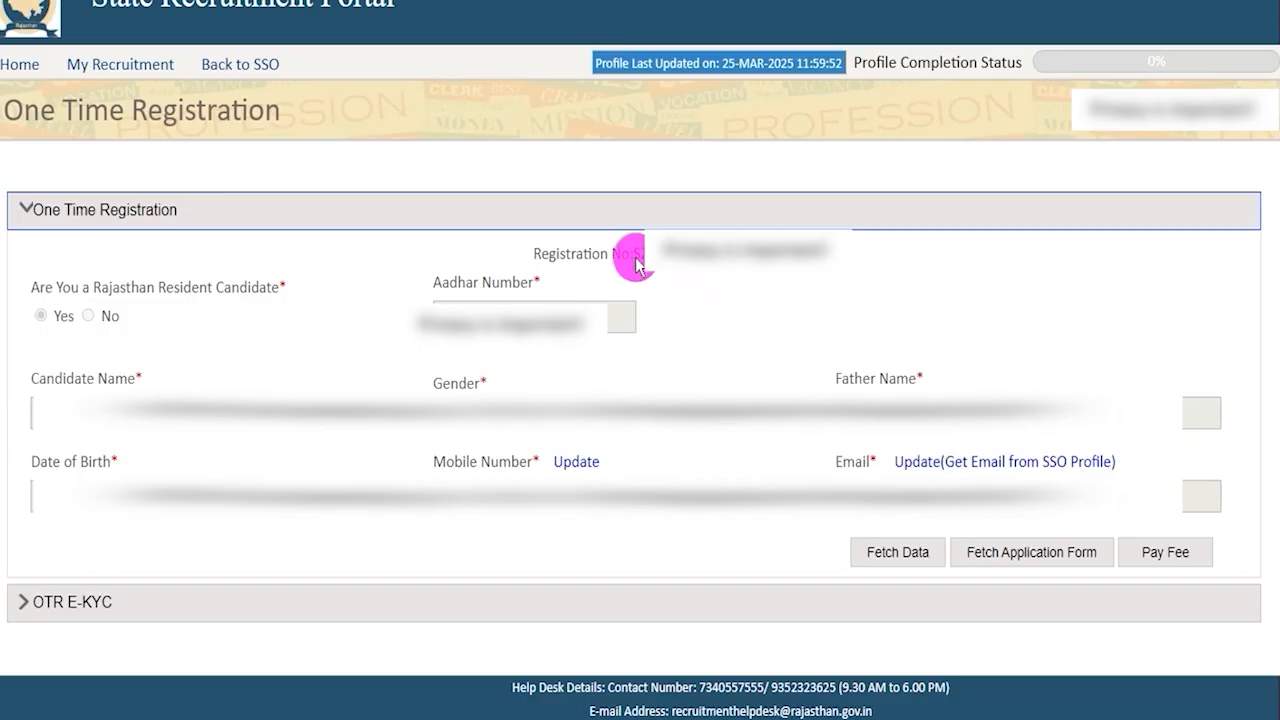
drag(636, 258, 728, 262)
click(729, 254)
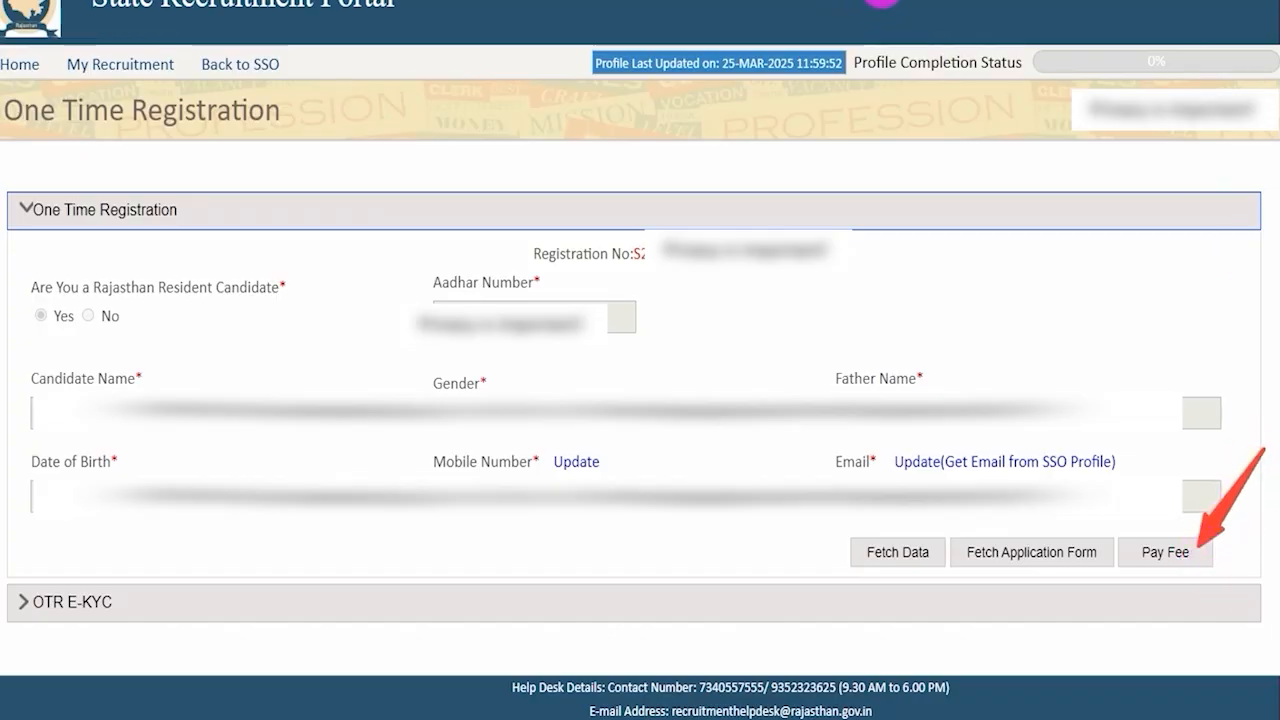
click(1160, 550)
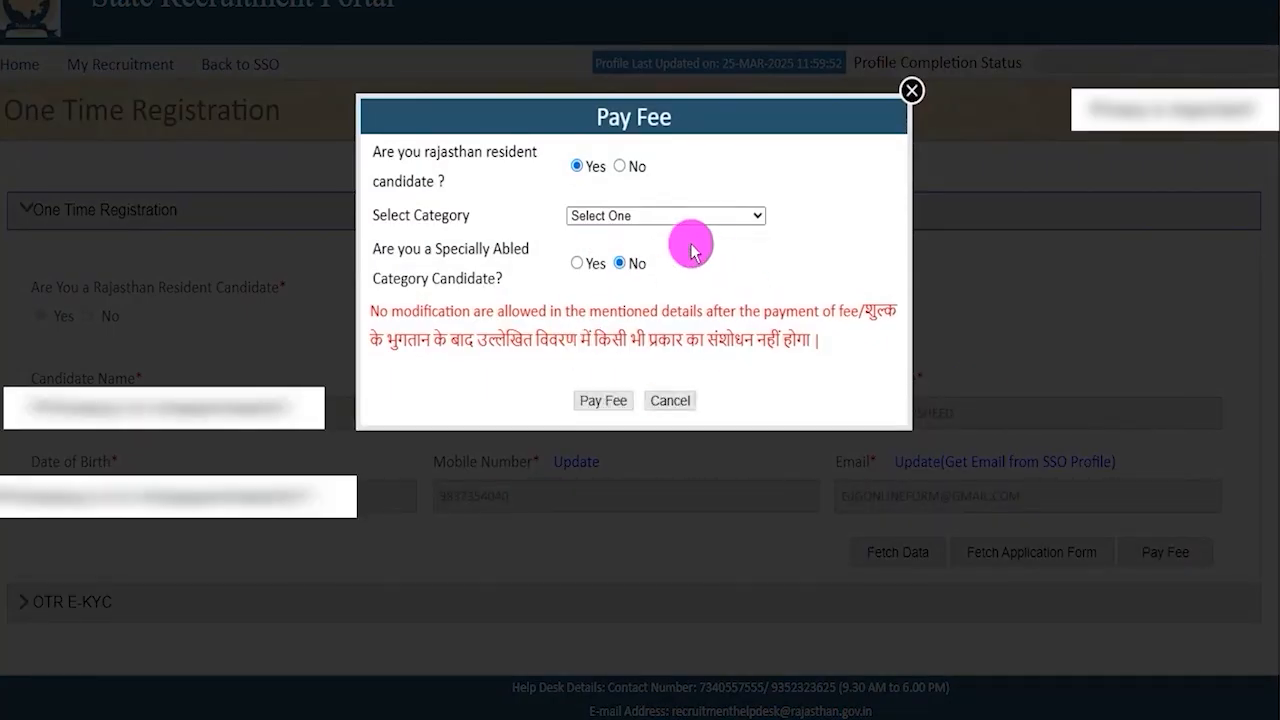
Mark the candidate as a Rajasthan resident and select the UNRESERVED category in the fee form
drag(400, 152, 520, 166)
click(576, 166)
click(591, 215)
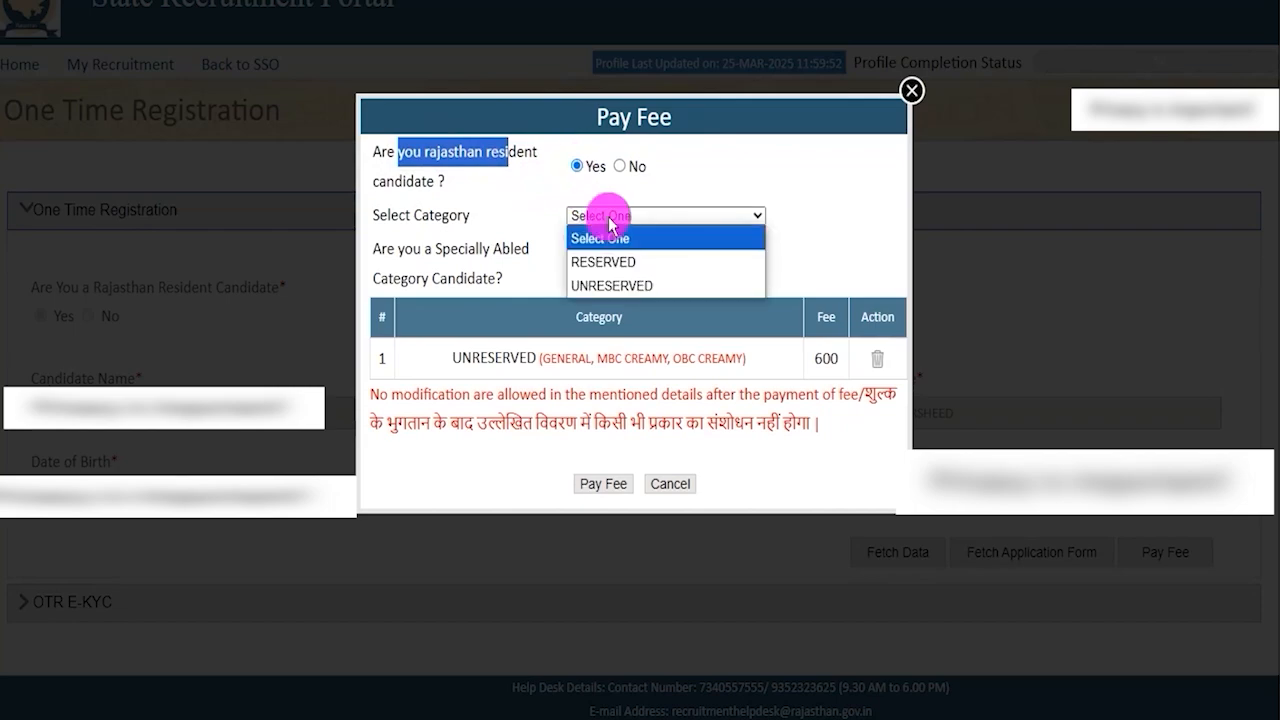
click(632, 288)
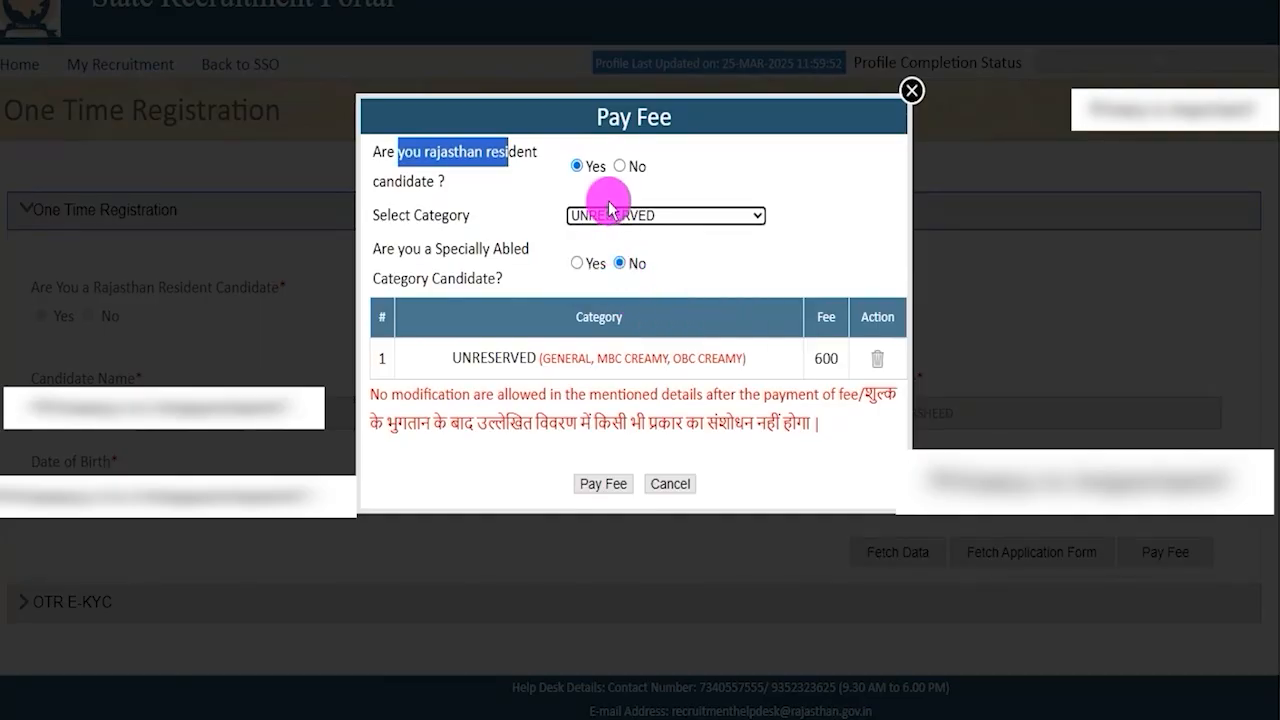
Set the Rajasthan resident question to No and select the UNRESERVED category in the fee form
drag(465, 158, 532, 153)
click(620, 167)
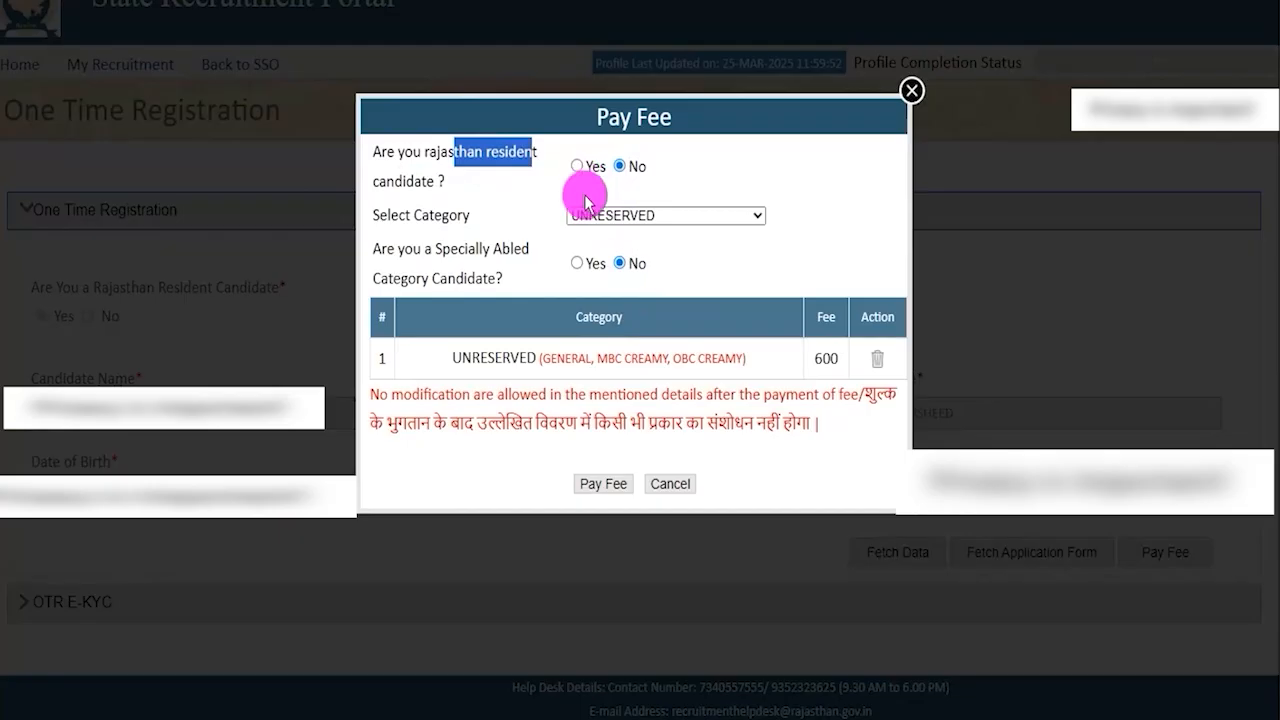
click(610, 215)
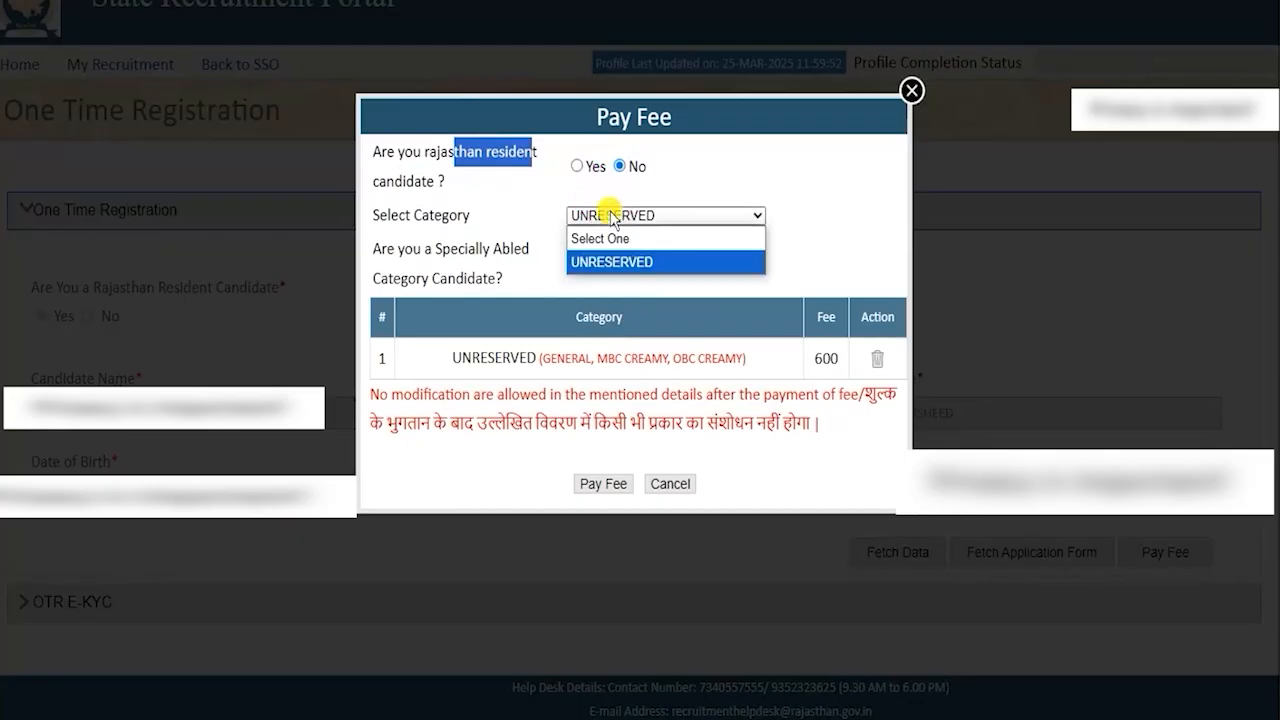
click(624, 262)
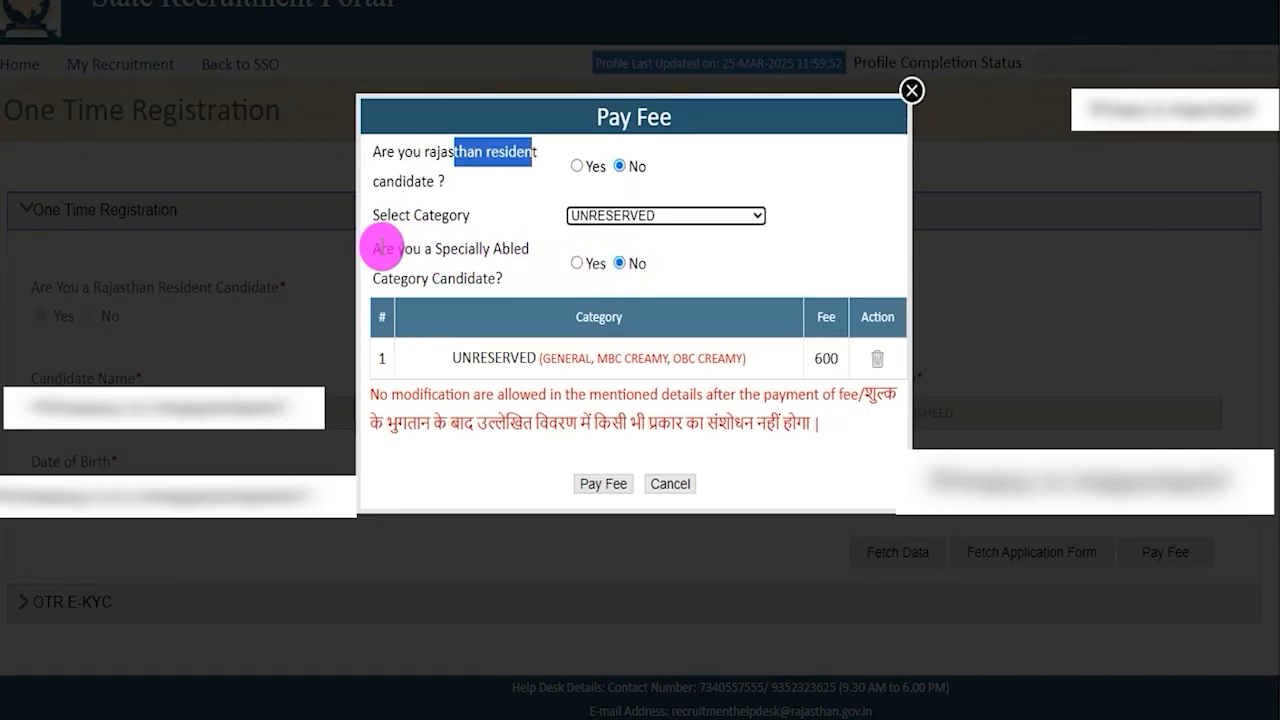
Try the specially abled option as Yes to check its fee, and return the answer to No
click(386, 247)
drag(386, 247, 575, 270)
click(577, 266)
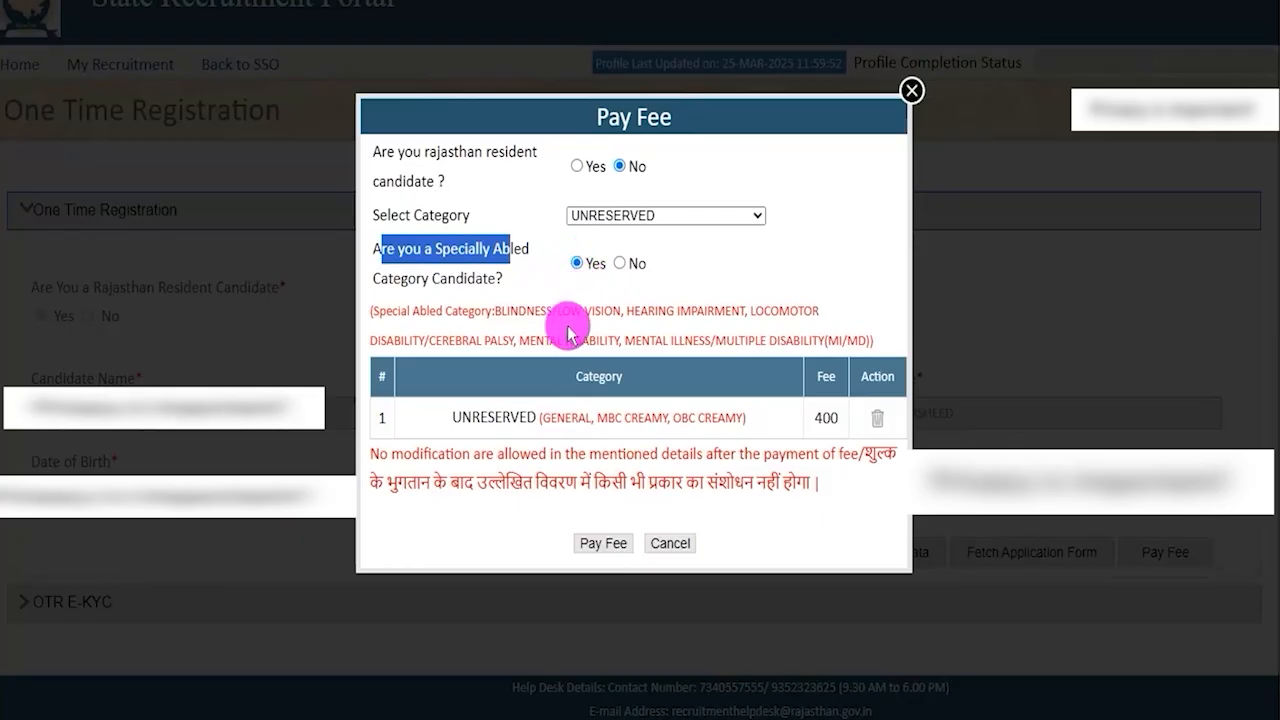
double_click(822, 417)
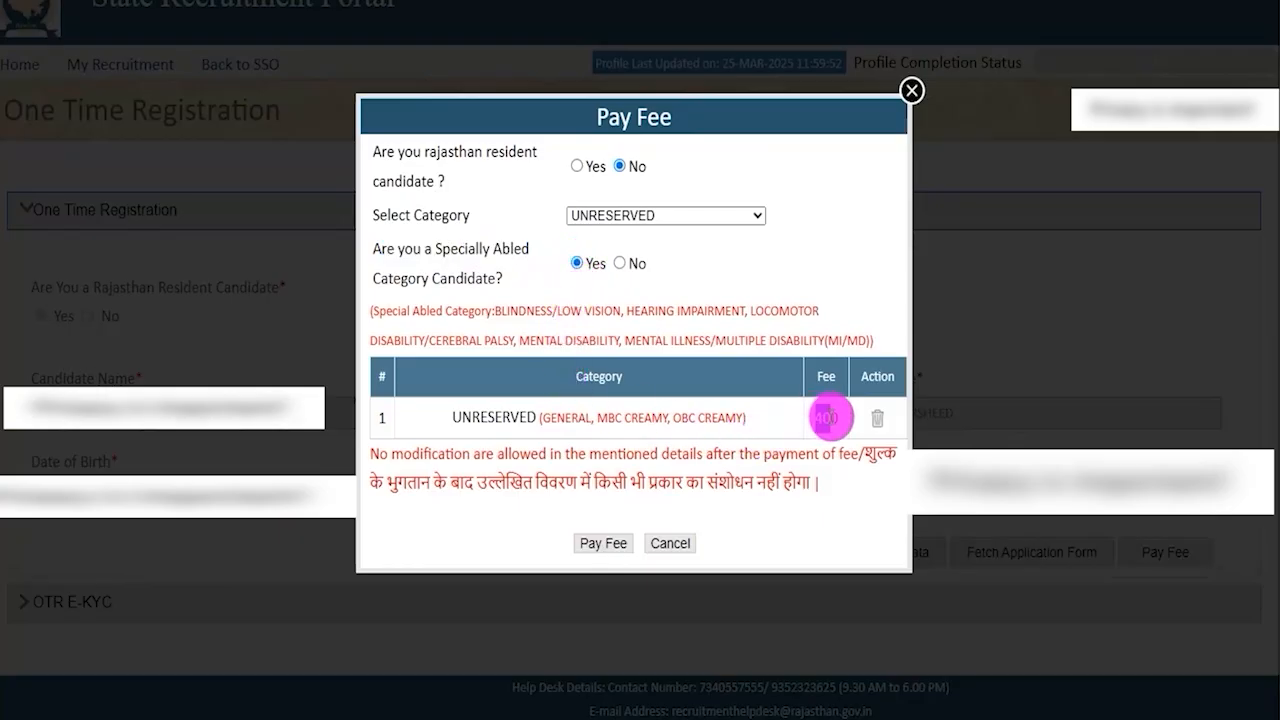
click(619, 265)
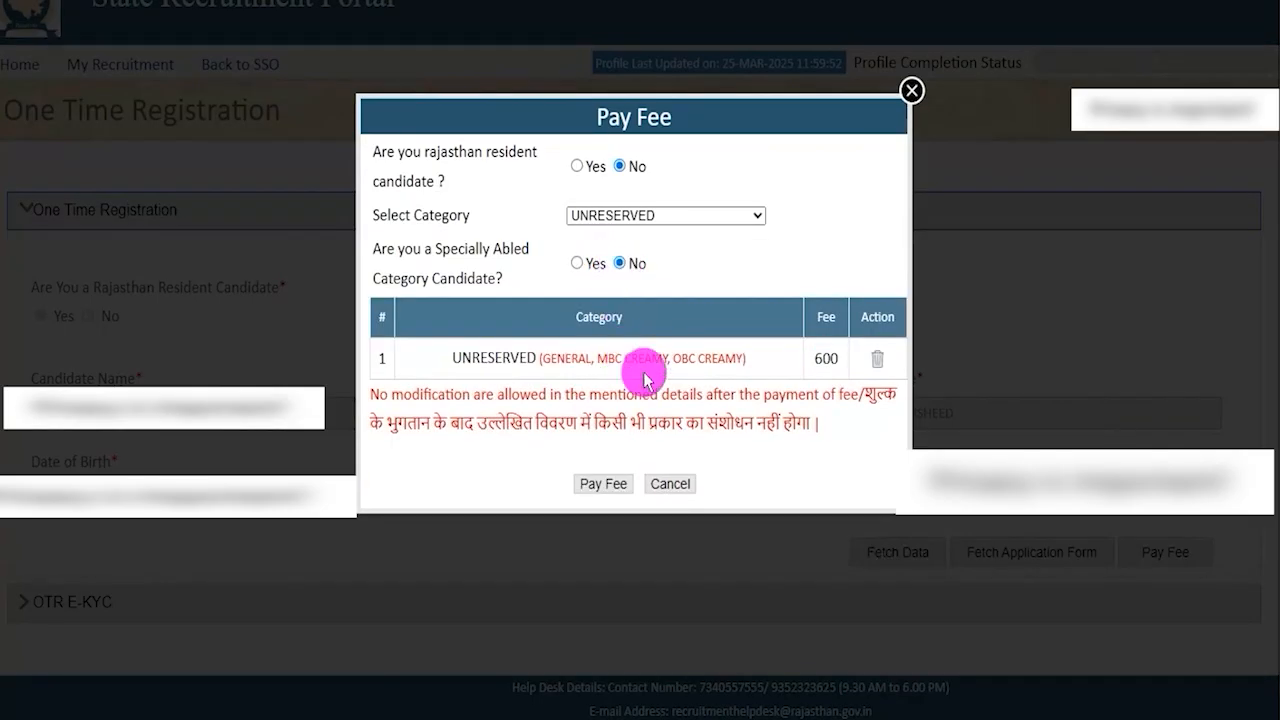
Check the fee for the UNRESERVED category and proceed to its payment
drag(818, 358, 836, 358)
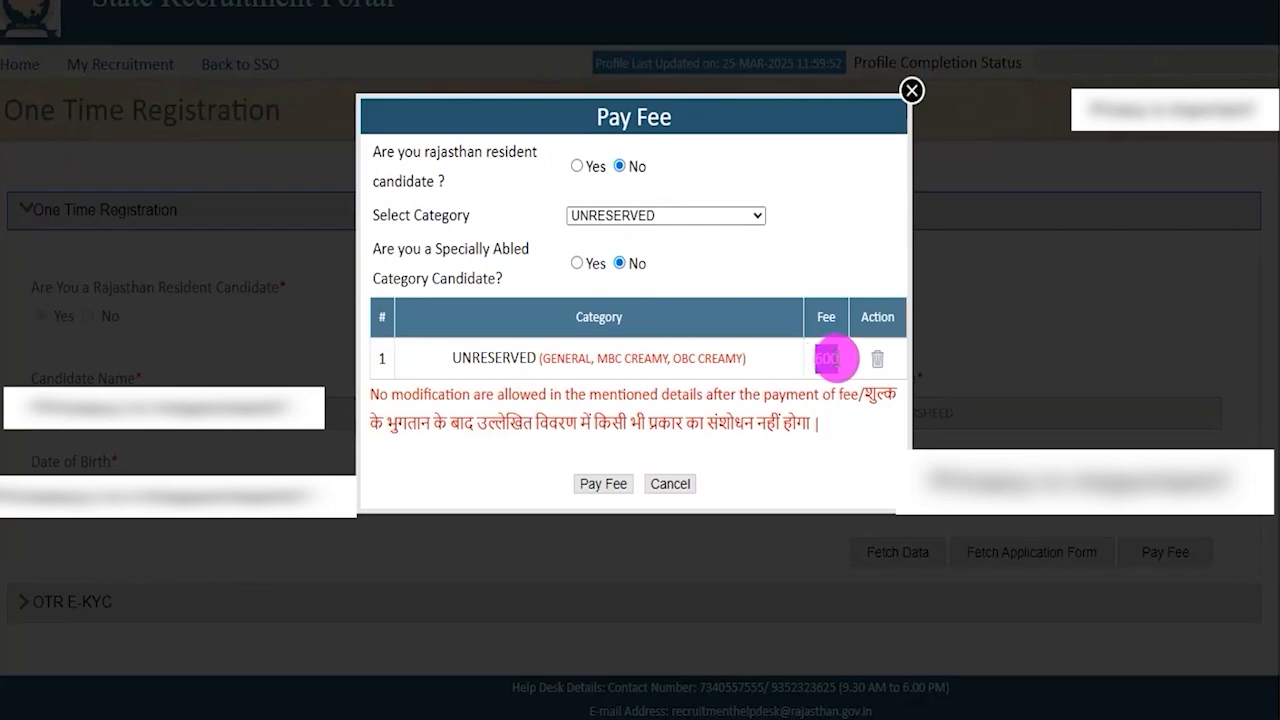
click(823, 361)
drag(816, 360, 834, 358)
mouse_move(835, 358)
mouse_down()
mouse_move(817, 357)
mouse_move(834, 360)
mouse_up()
click(821, 362)
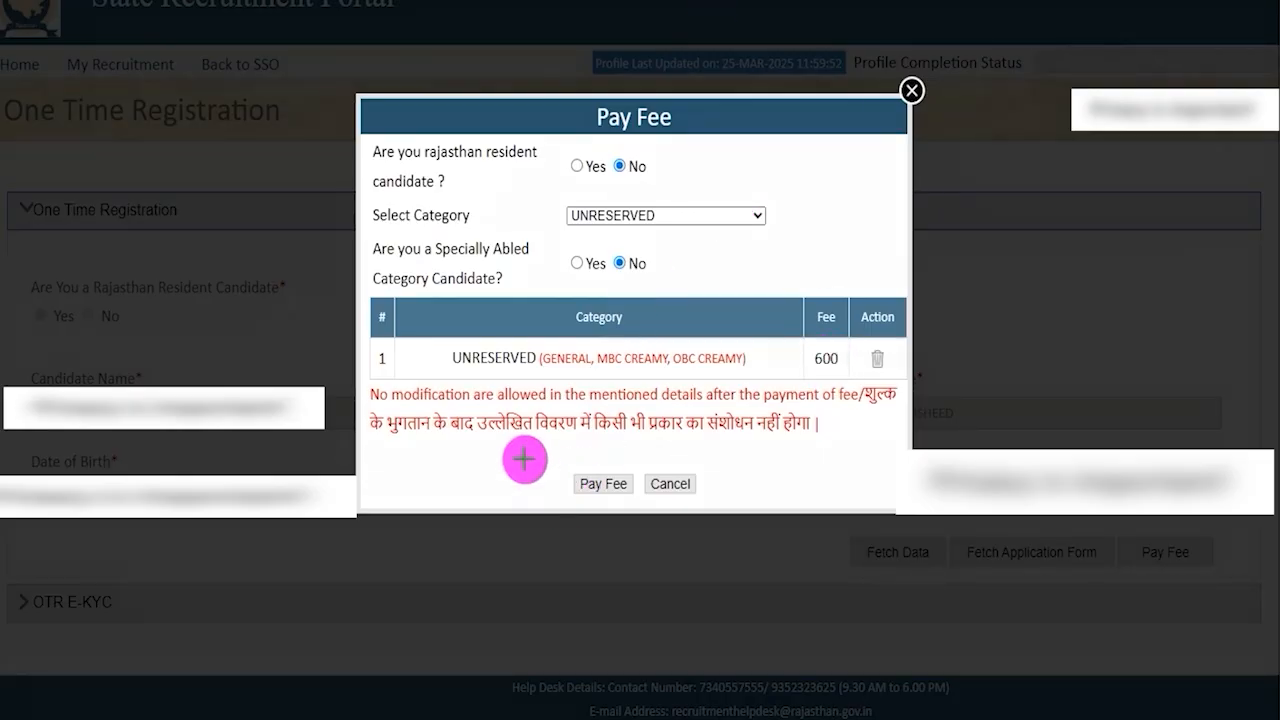
click(572, 480)
click(716, 68)
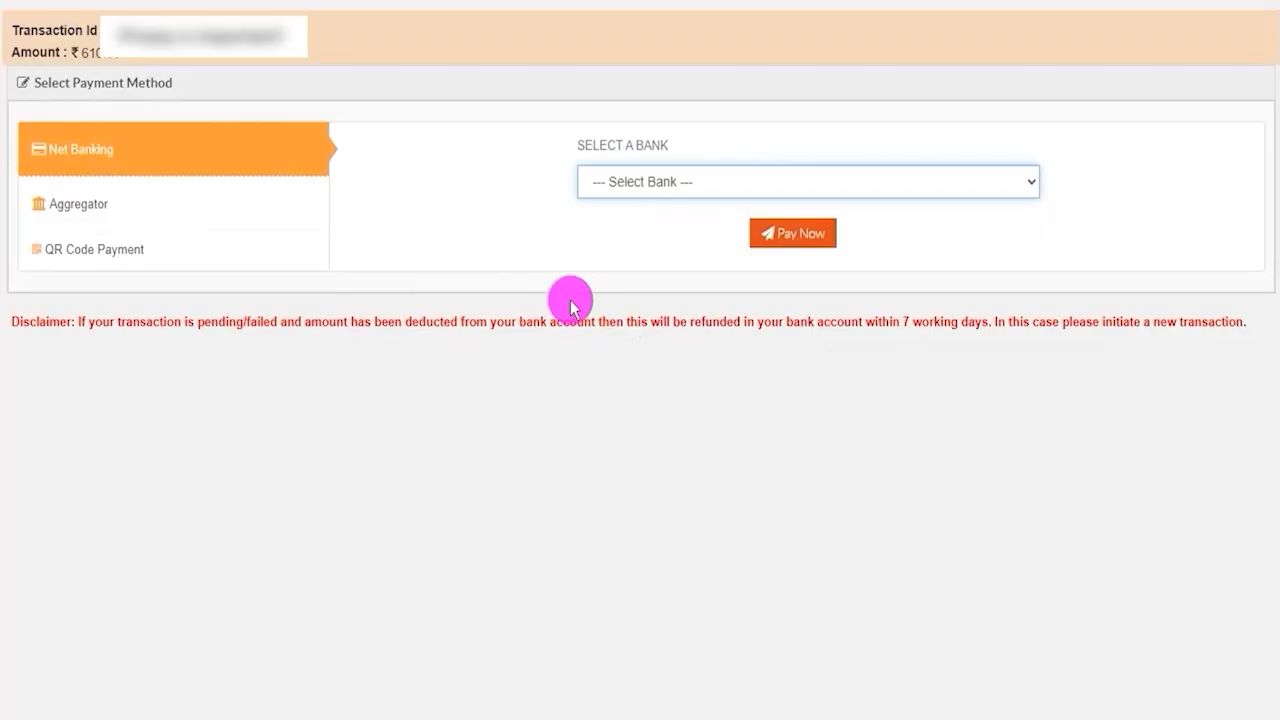
drag(209, 158, 318, 125)
drag(193, 210, 258, 175)
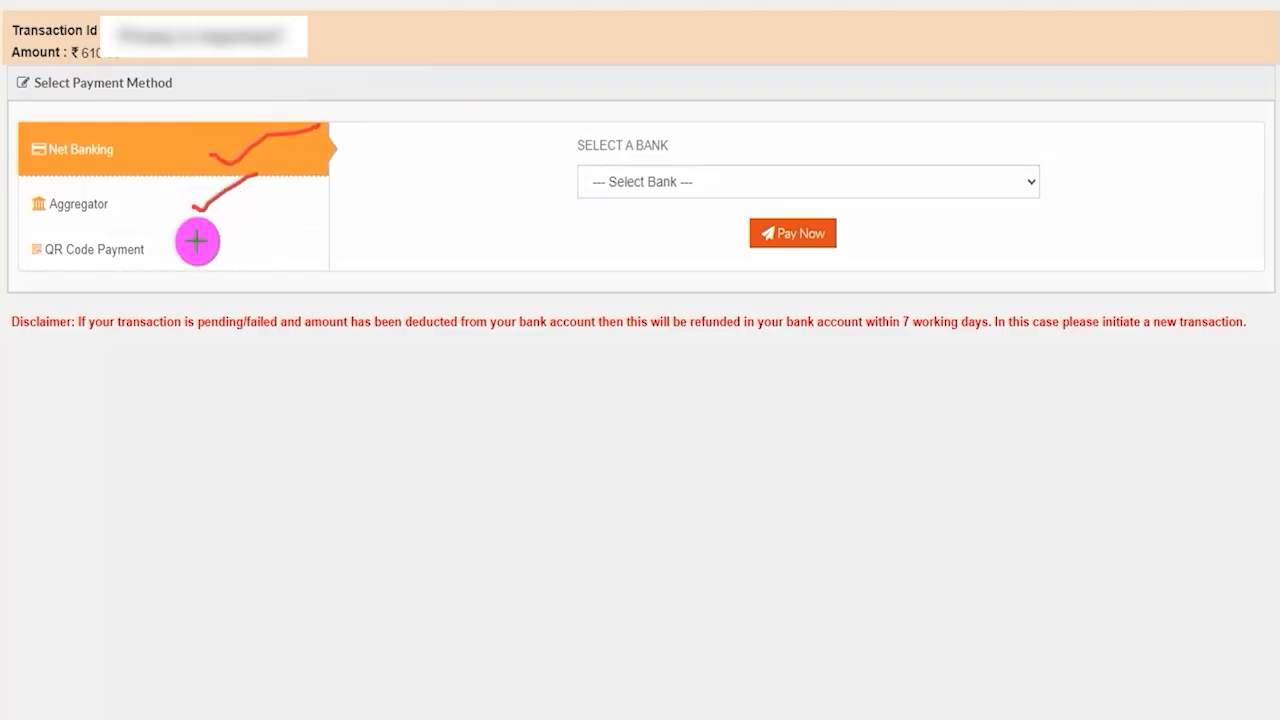
drag(171, 257, 224, 222)
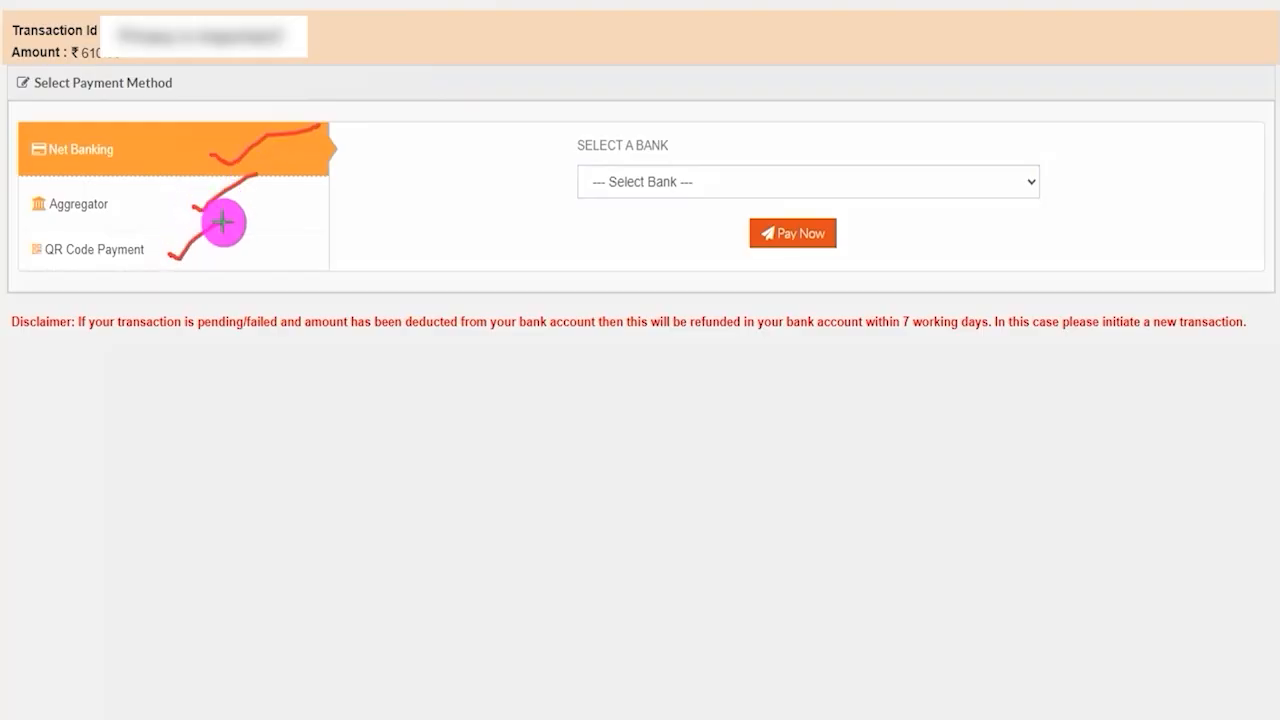
key(Escape)
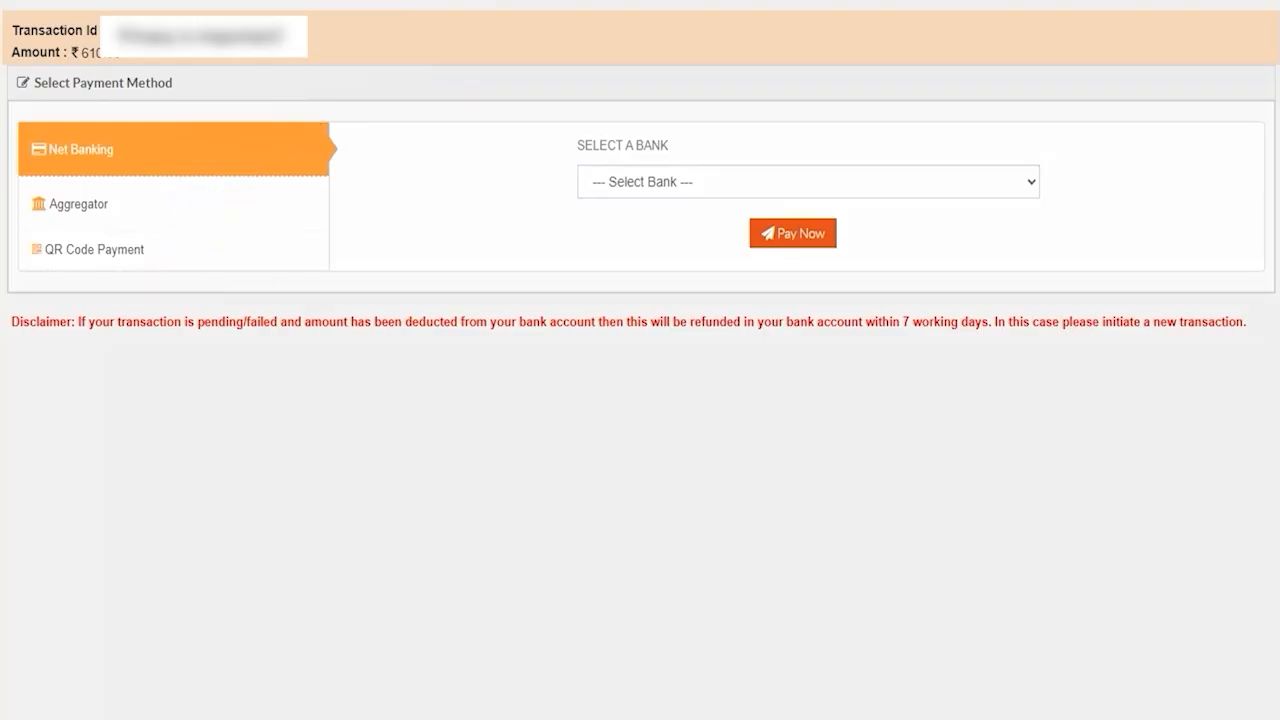
Choose QR Code Payment with PHONEPE as the option and proceed to pay
click(93, 257)
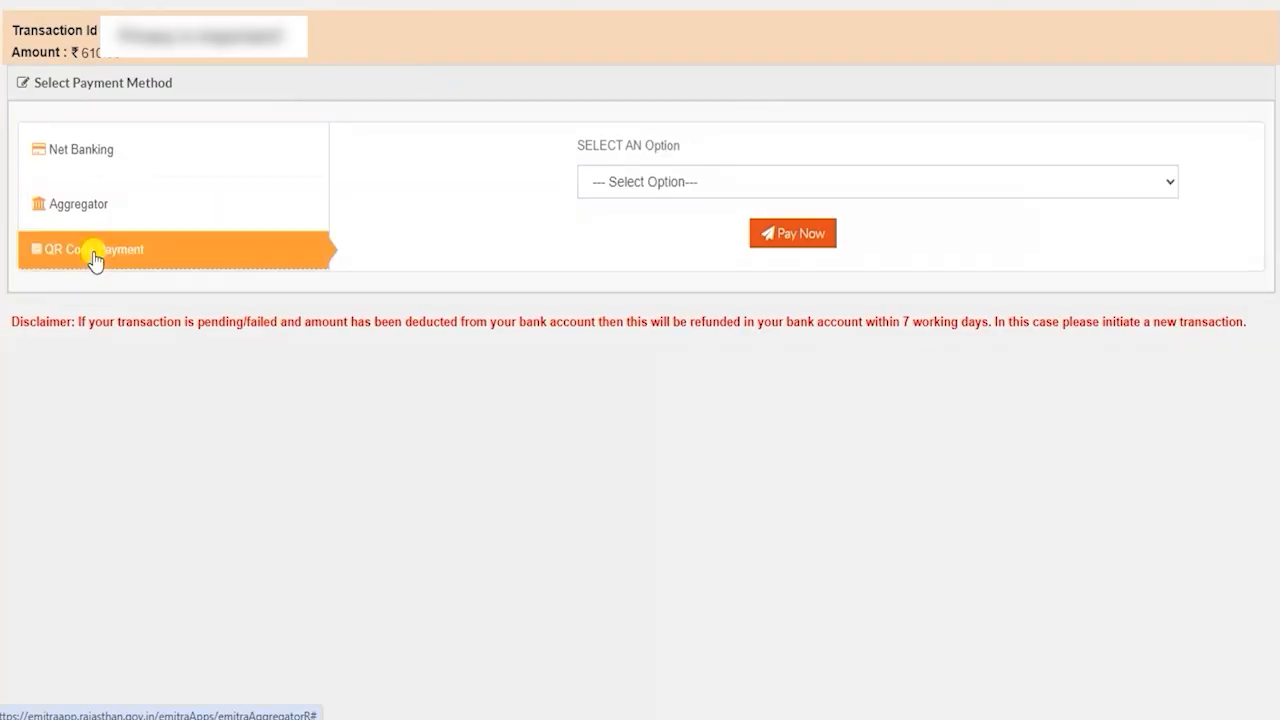
click(614, 181)
click(643, 235)
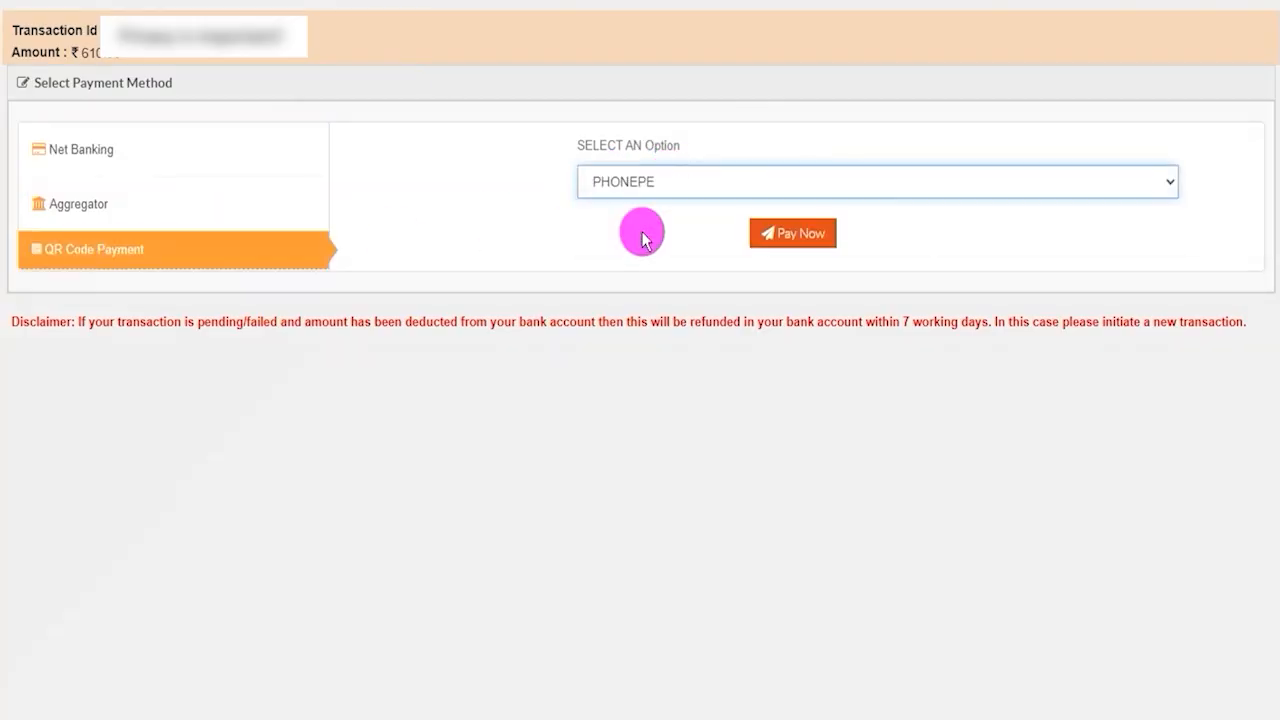
click(779, 236)
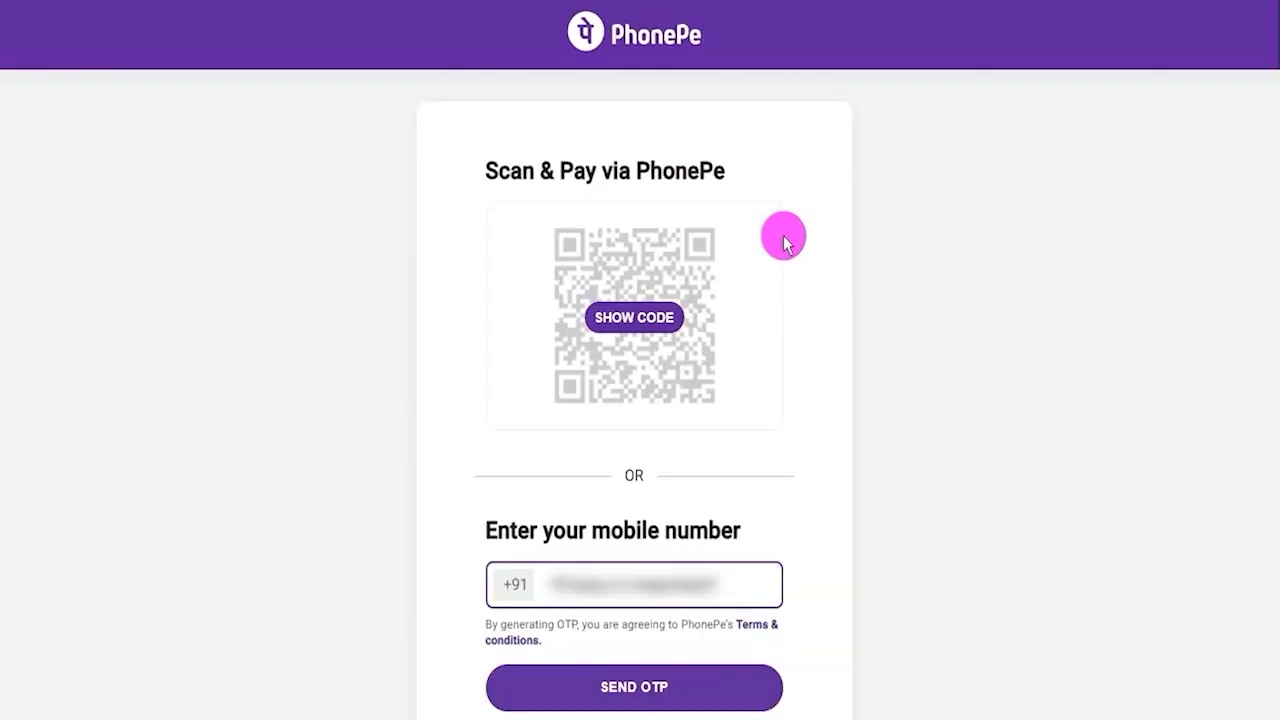
click(1009, 379)
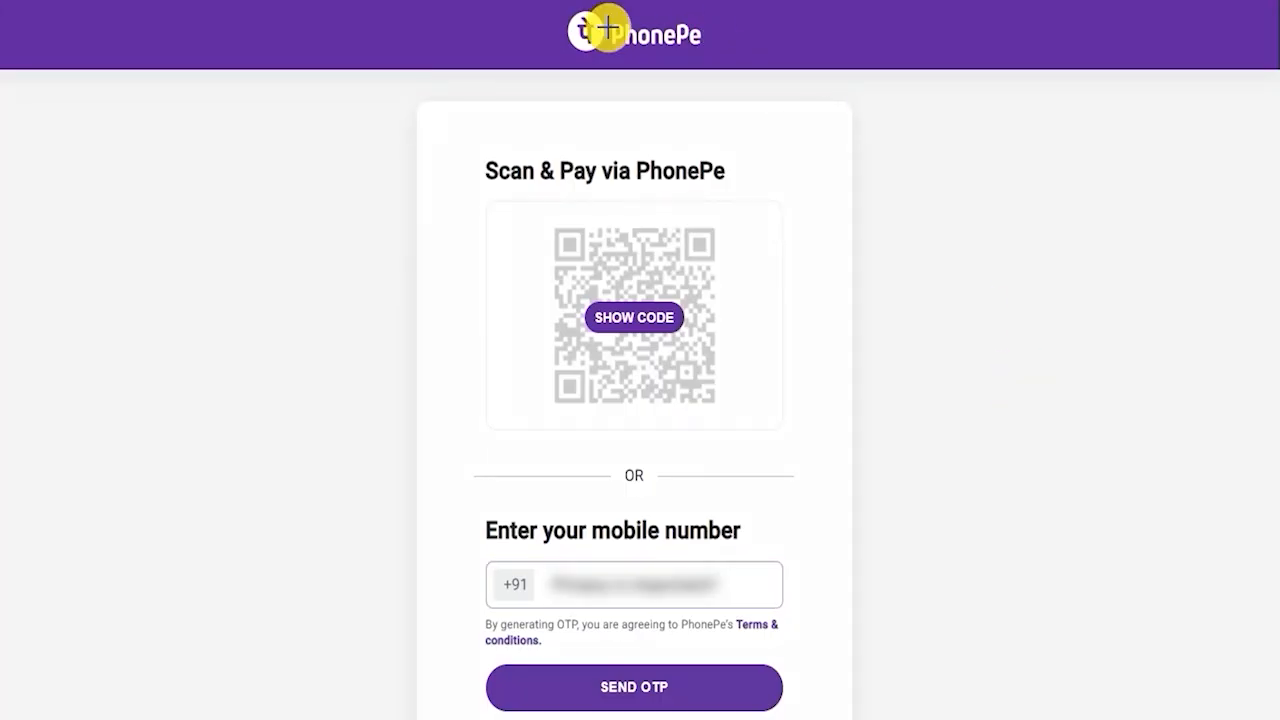
drag(749, 329, 853, 264)
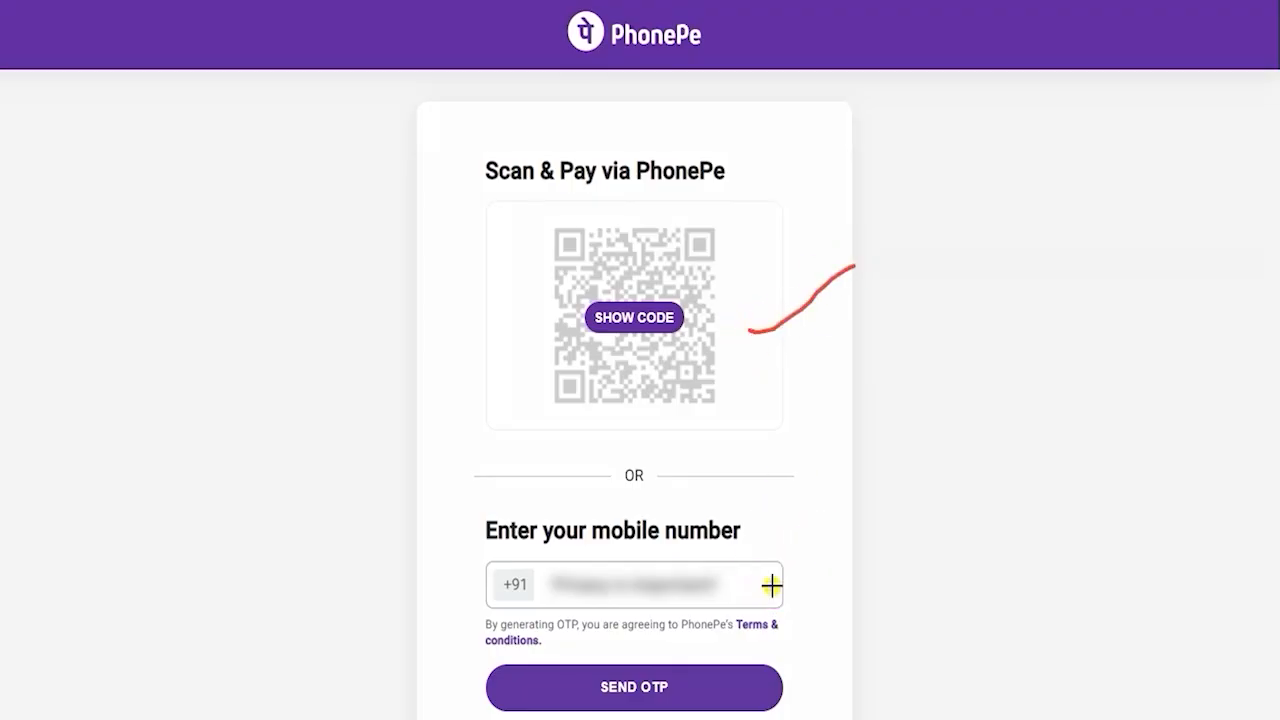
drag(773, 586, 947, 520)
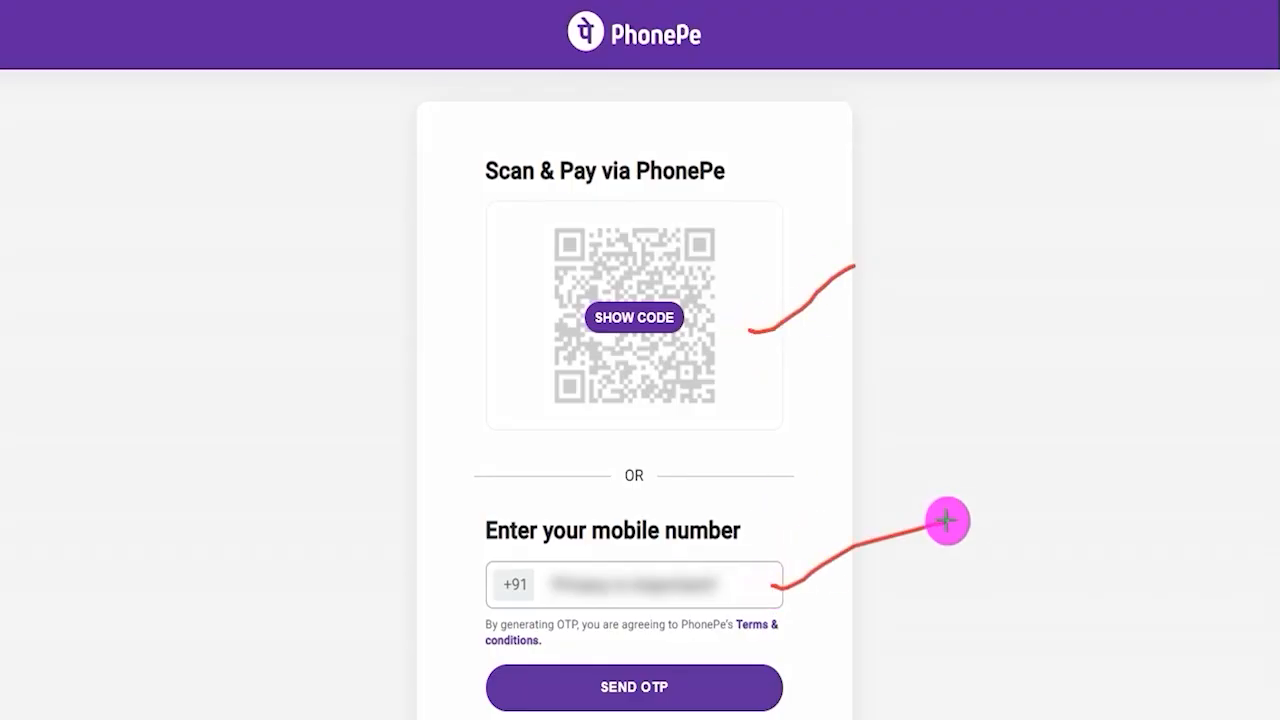
click(891, 1)
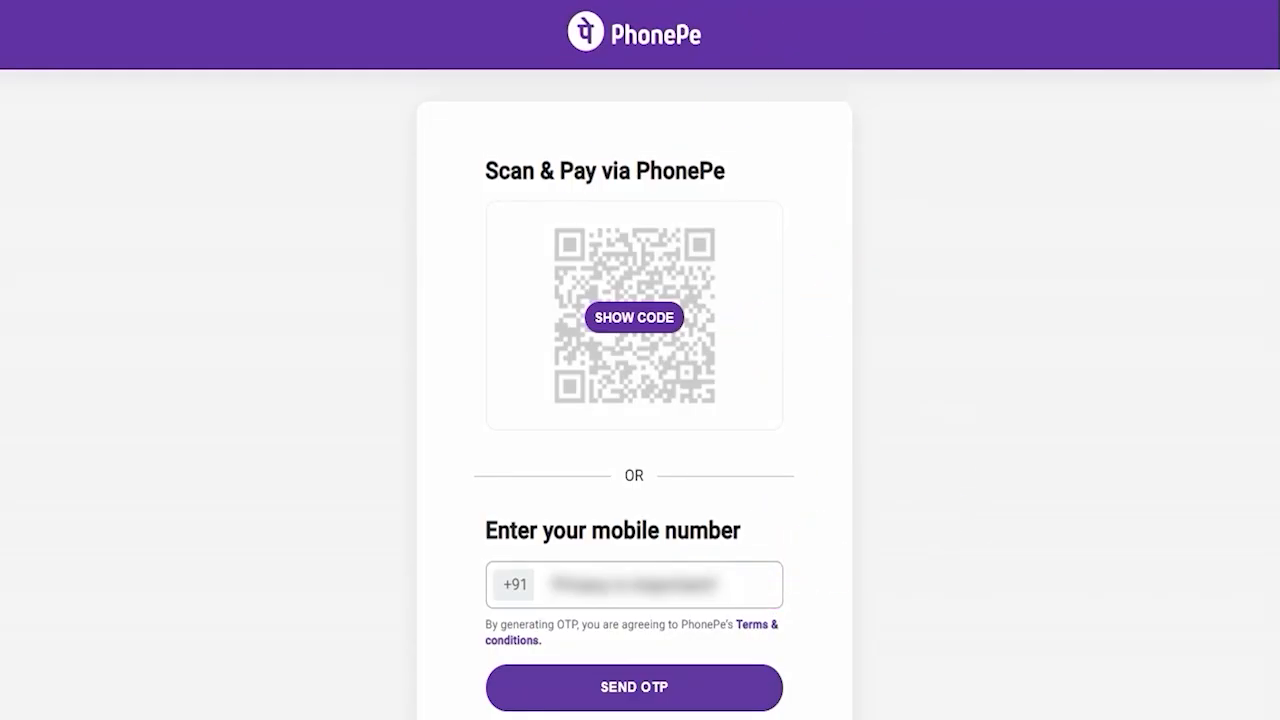
Reveal the PhonePe QR code for paying the registration fee
click(632, 318)
click(711, 340)
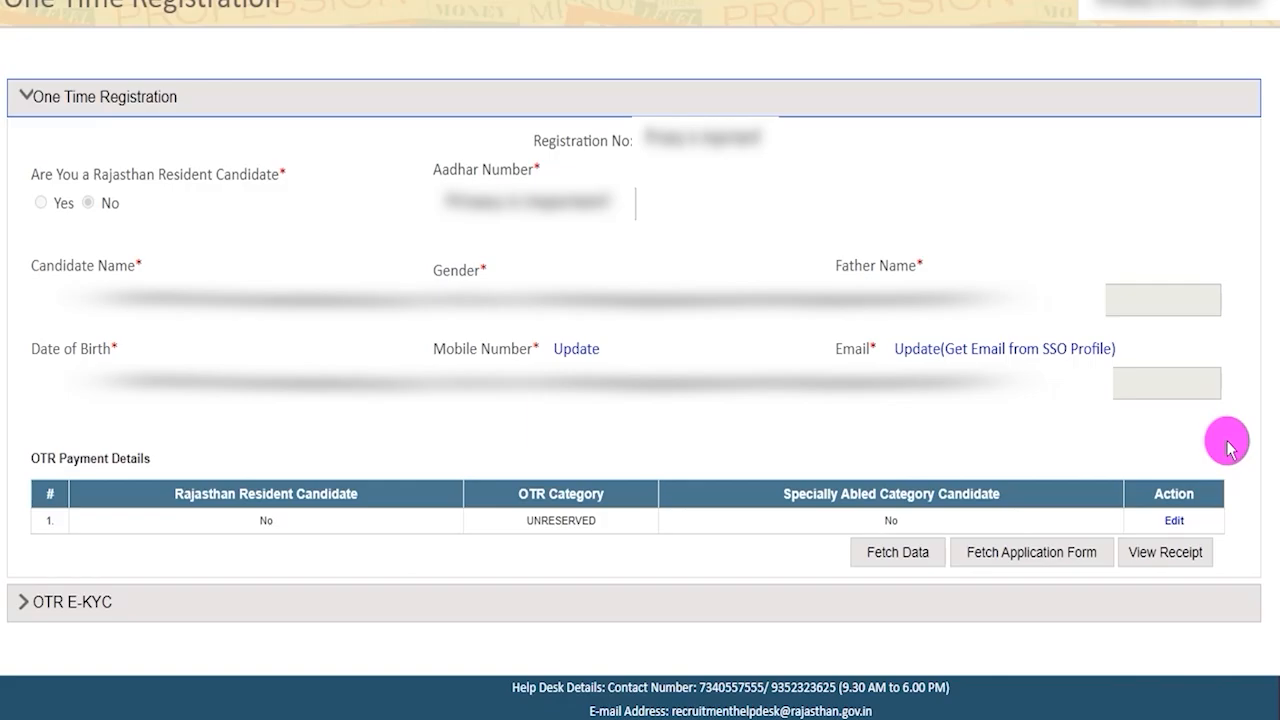
View the OTR payment receipt details, close them and open the OTR E-KYC section
click(1172, 554)
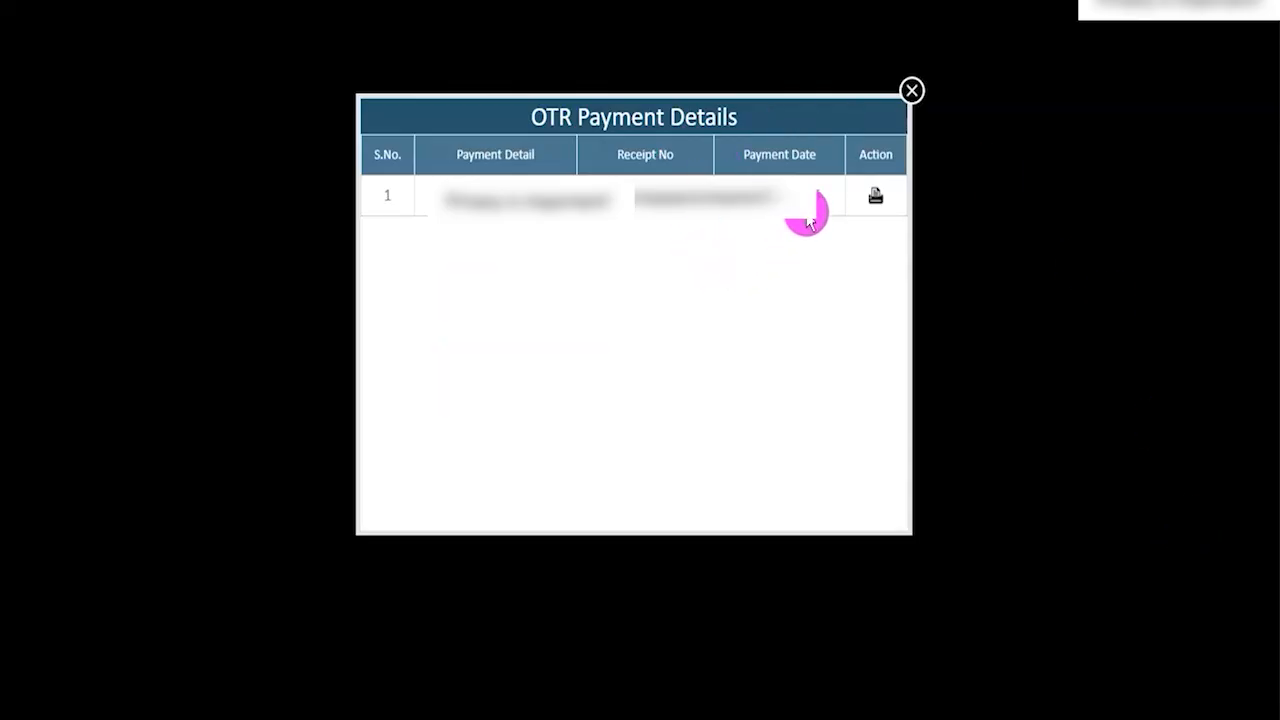
click(907, 92)
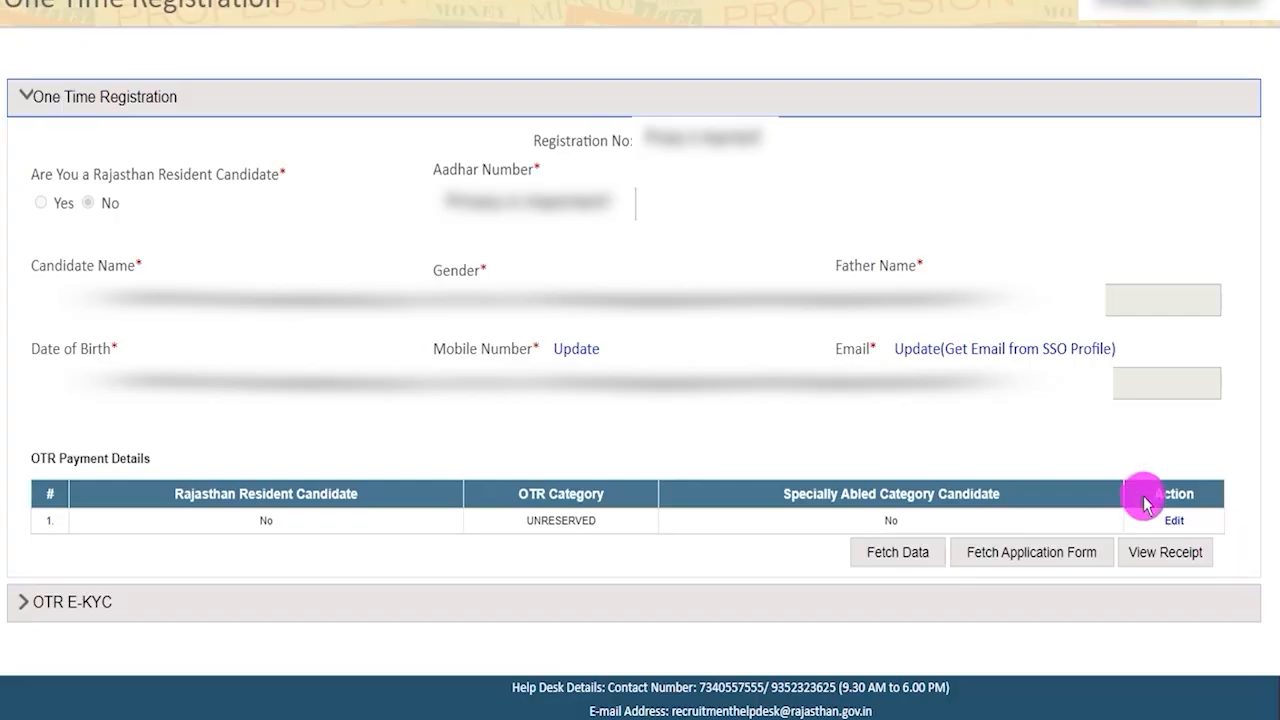
click(100, 612)
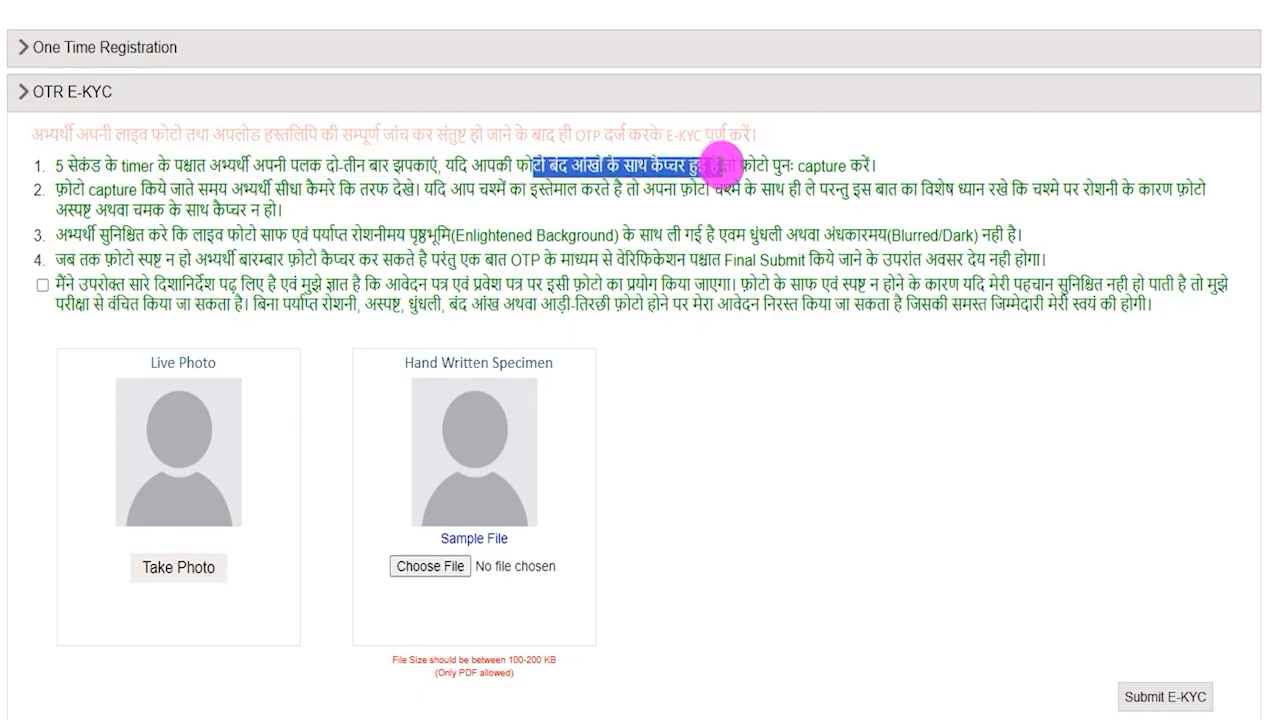
Read the OTR E-KYC instructions on the live photo and the declaration beneath them
click(89, 169)
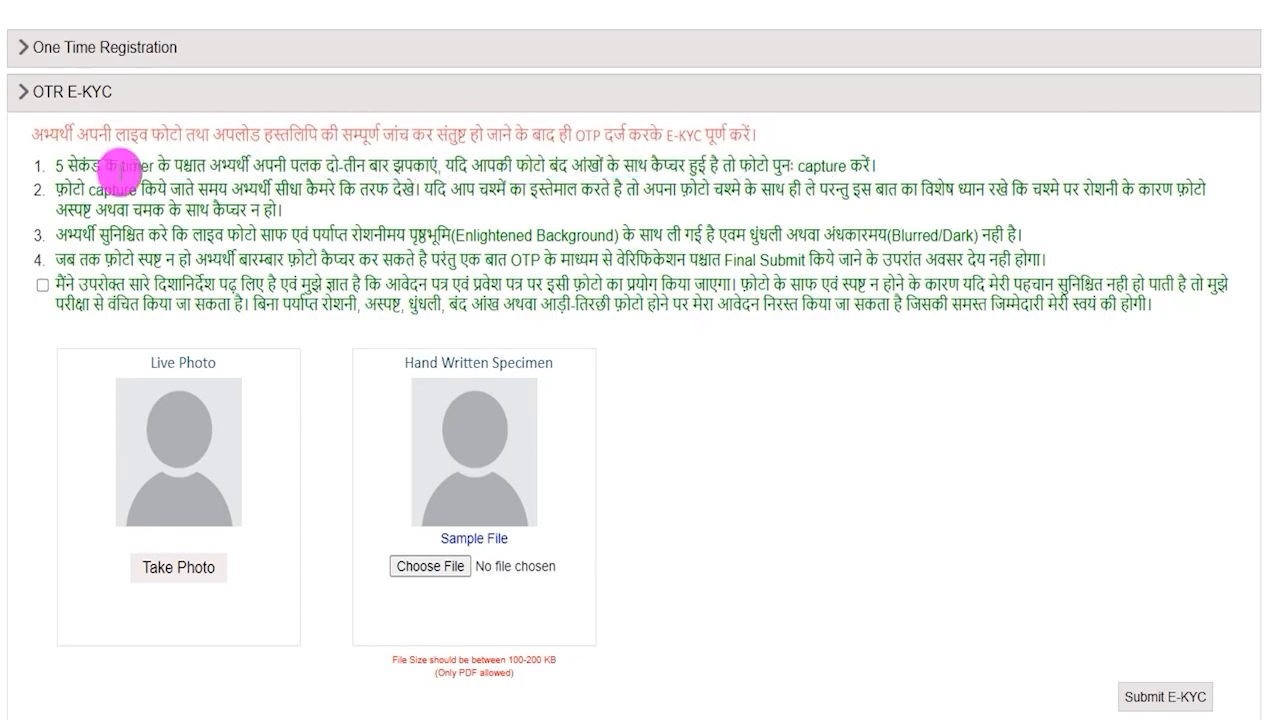
drag(85, 190, 815, 197)
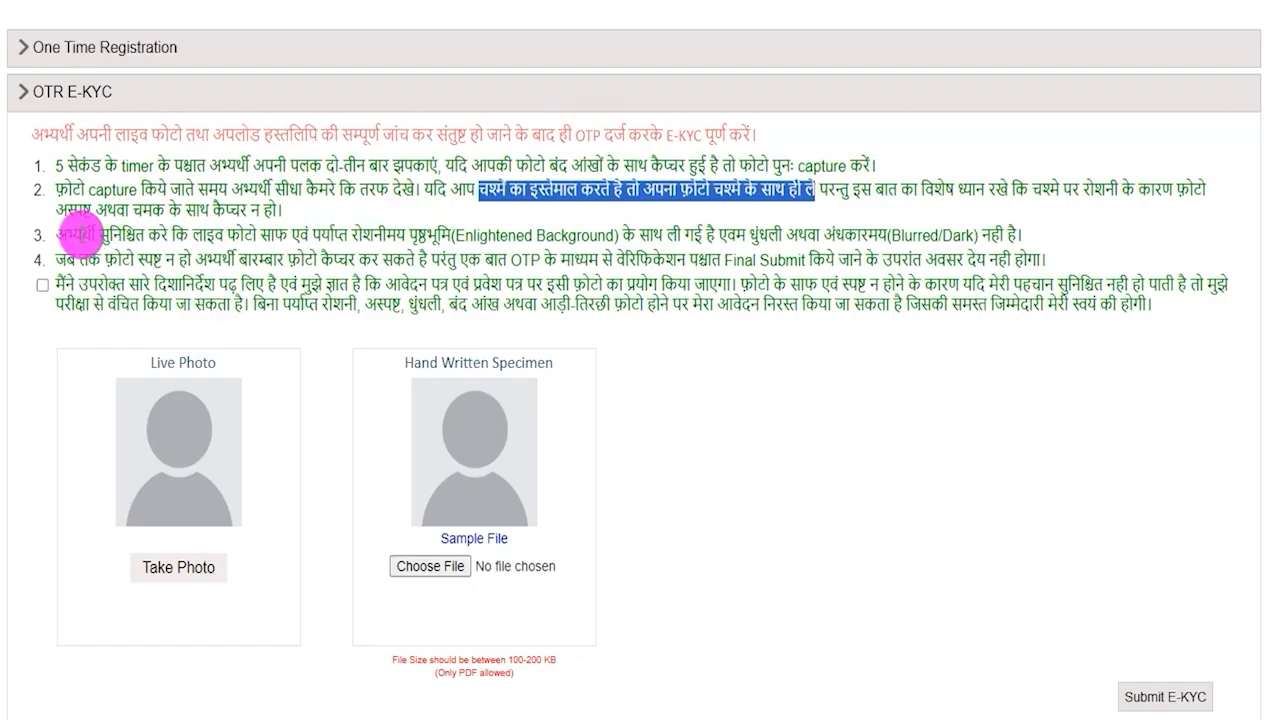
drag(80, 234, 437, 235)
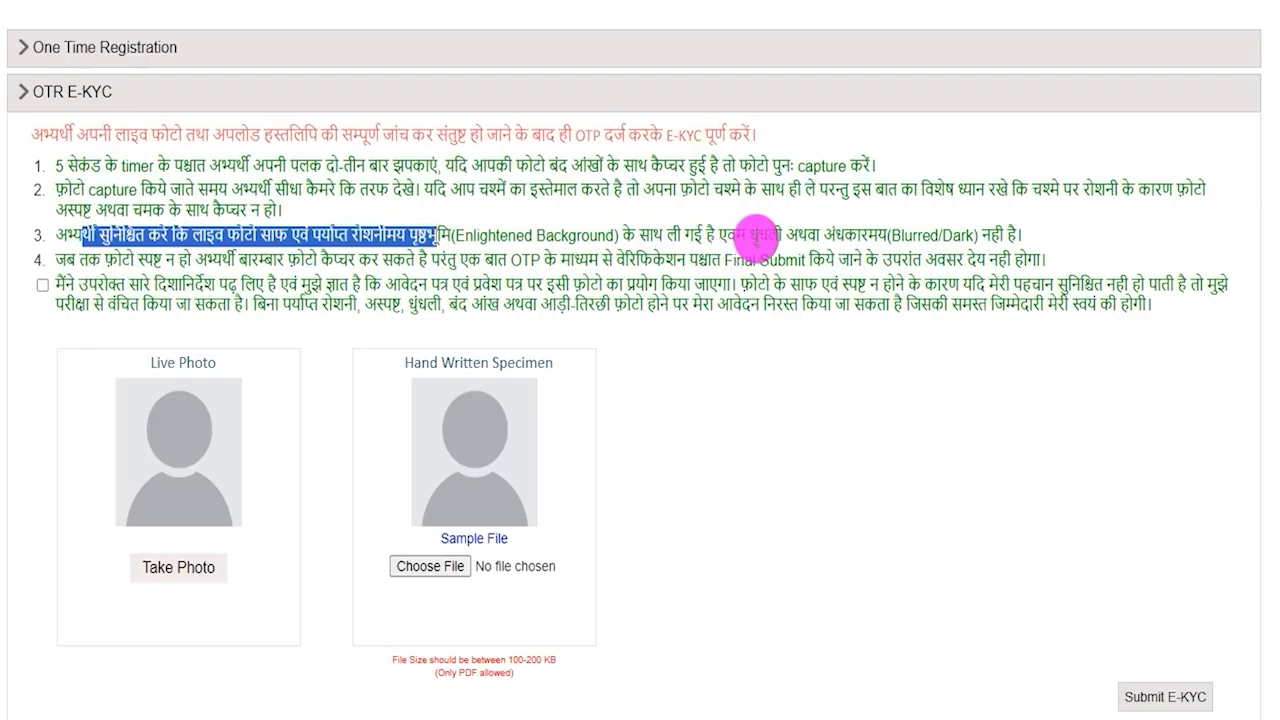
drag(757, 232, 948, 239)
click(948, 239)
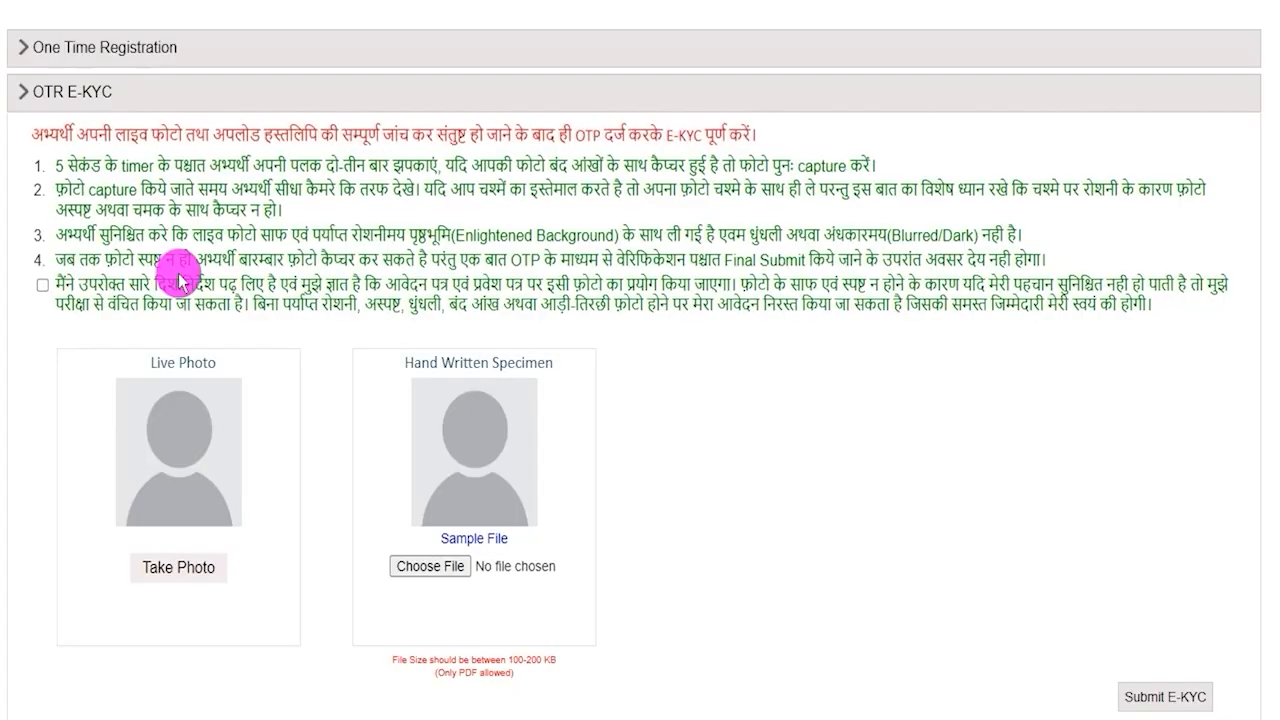
drag(123, 166, 197, 233)
click(42, 286)
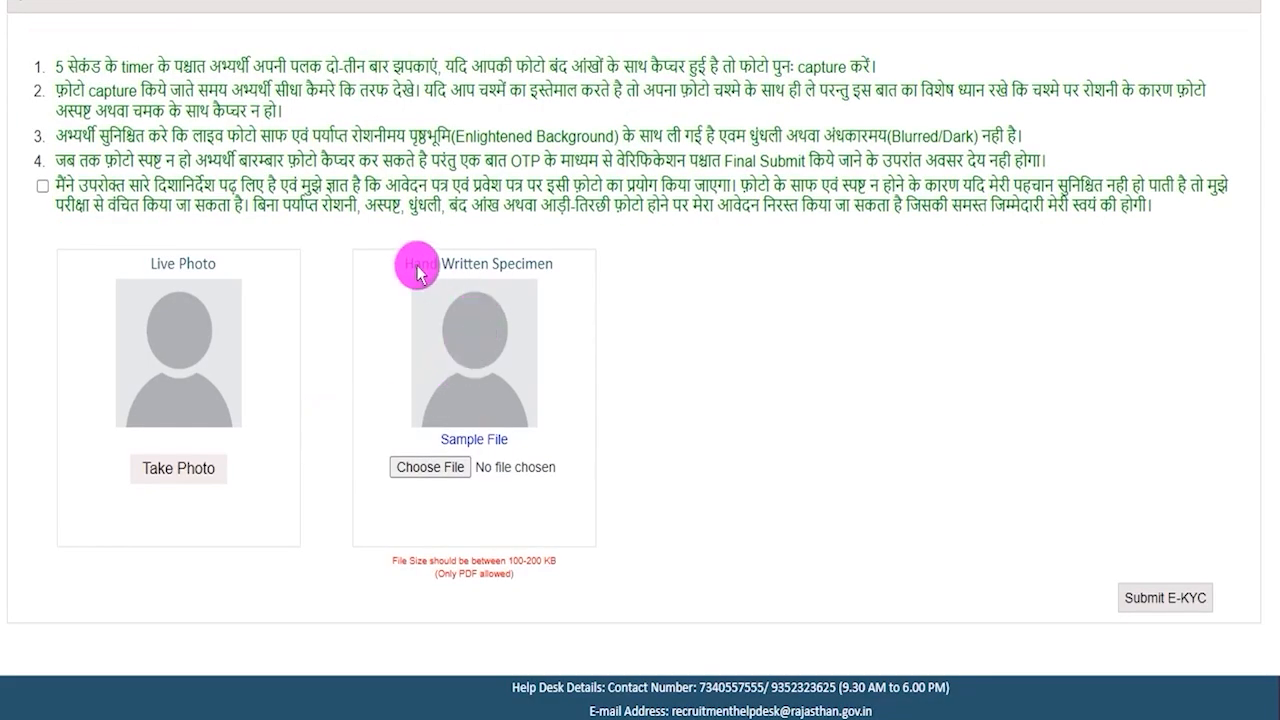
Open the sample file for the Hand Written Specimen and examine its Hindi and English formats
drag(418, 272, 540, 268)
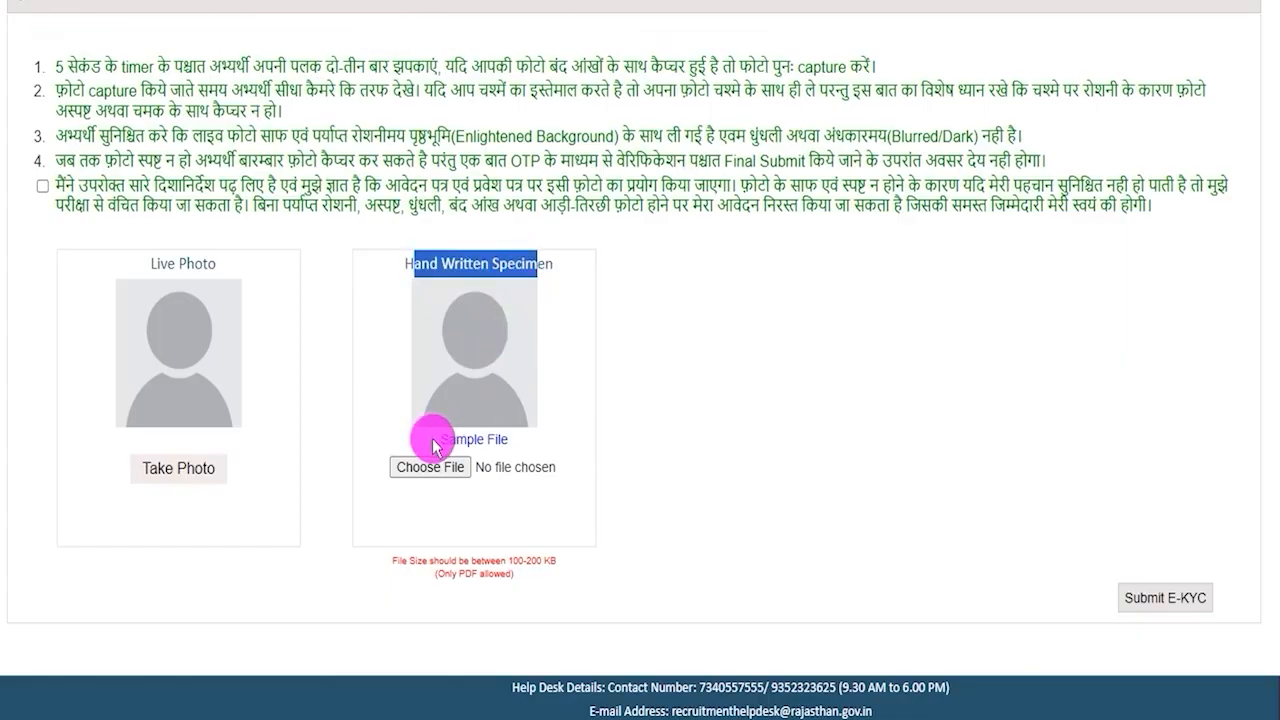
drag(432, 437, 486, 446)
click(486, 443)
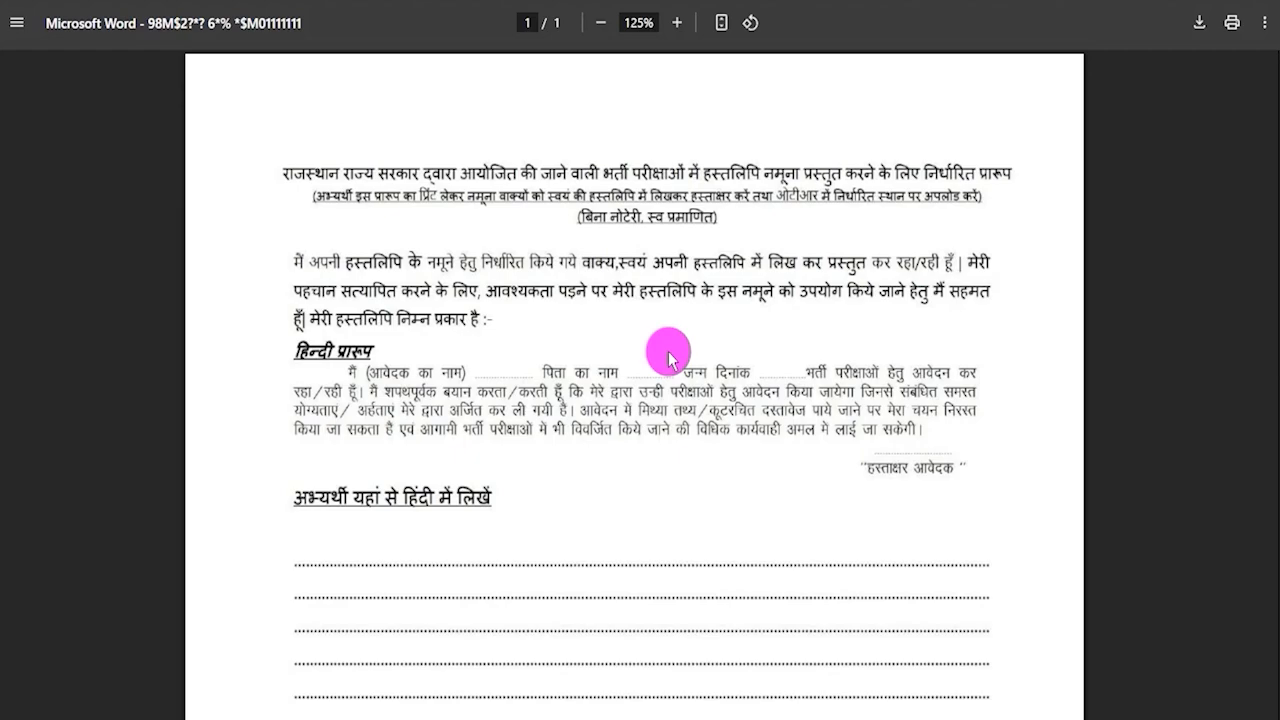
scroll(668, 358, down, 1)
scroll(668, 358, down, 1)
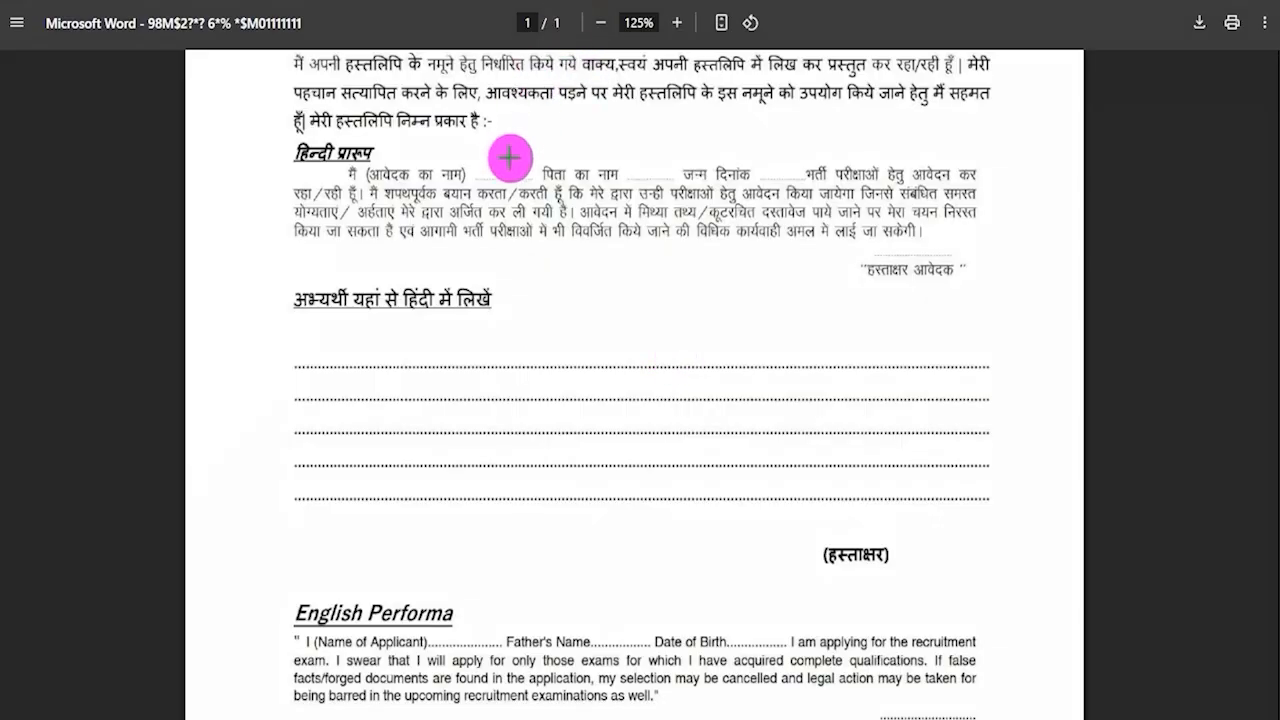
drag(509, 168, 543, 148)
drag(641, 180, 684, 141)
drag(757, 177, 797, 150)
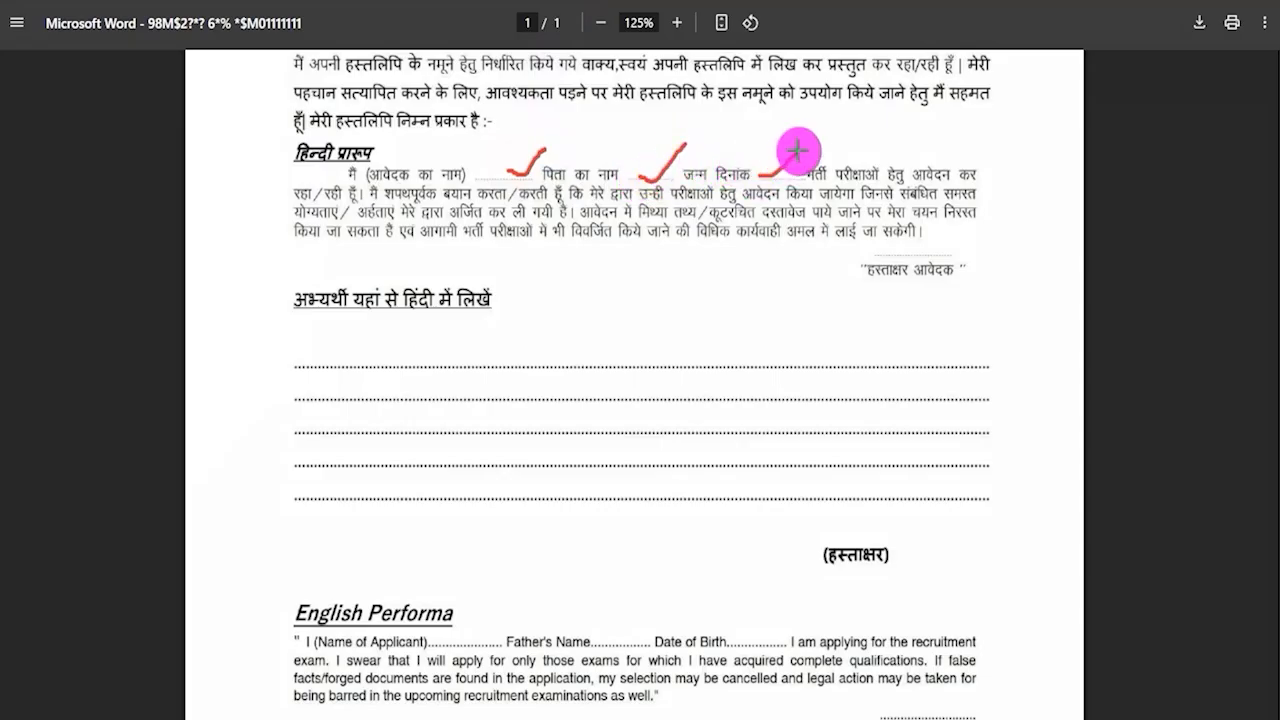
drag(963, 250, 1046, 207)
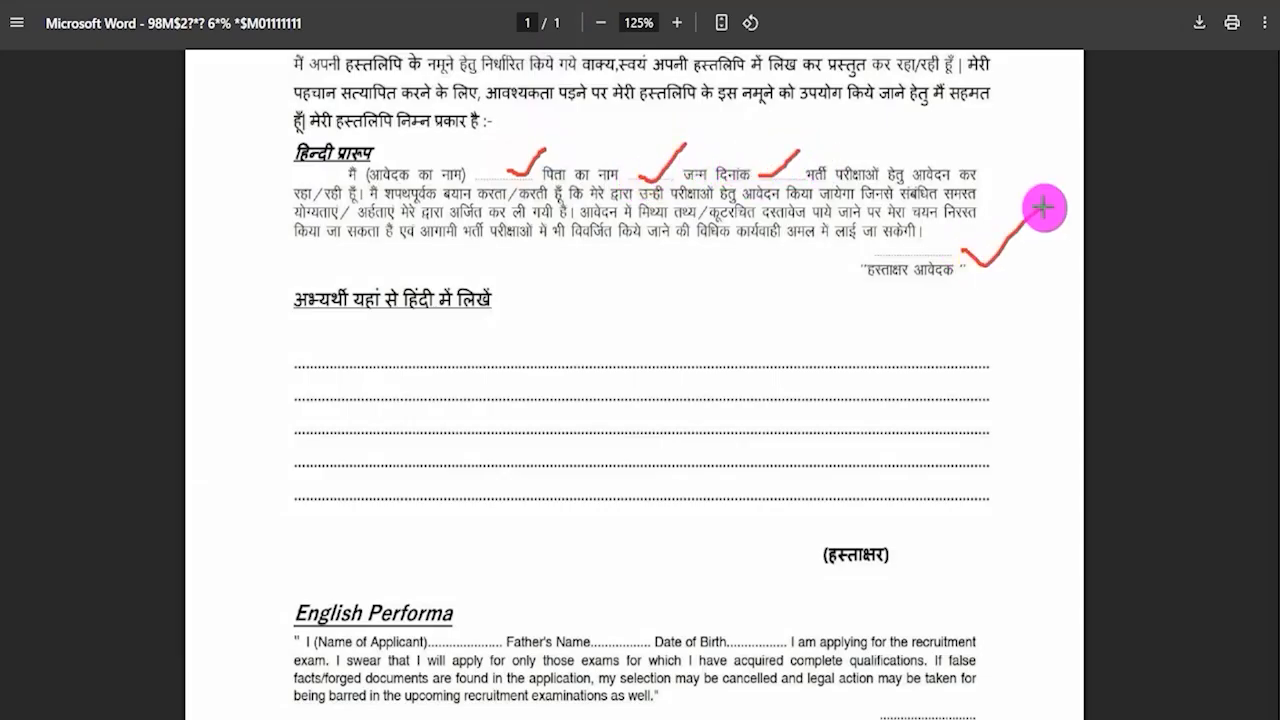
Examine the Hindi format of the handwriting specimen, including its declaration text, writing lines and signature place
mouse_move(286, 166)
mouse_down()
mouse_move(838, 230)
mouse_move(1006, 282)
mouse_up()
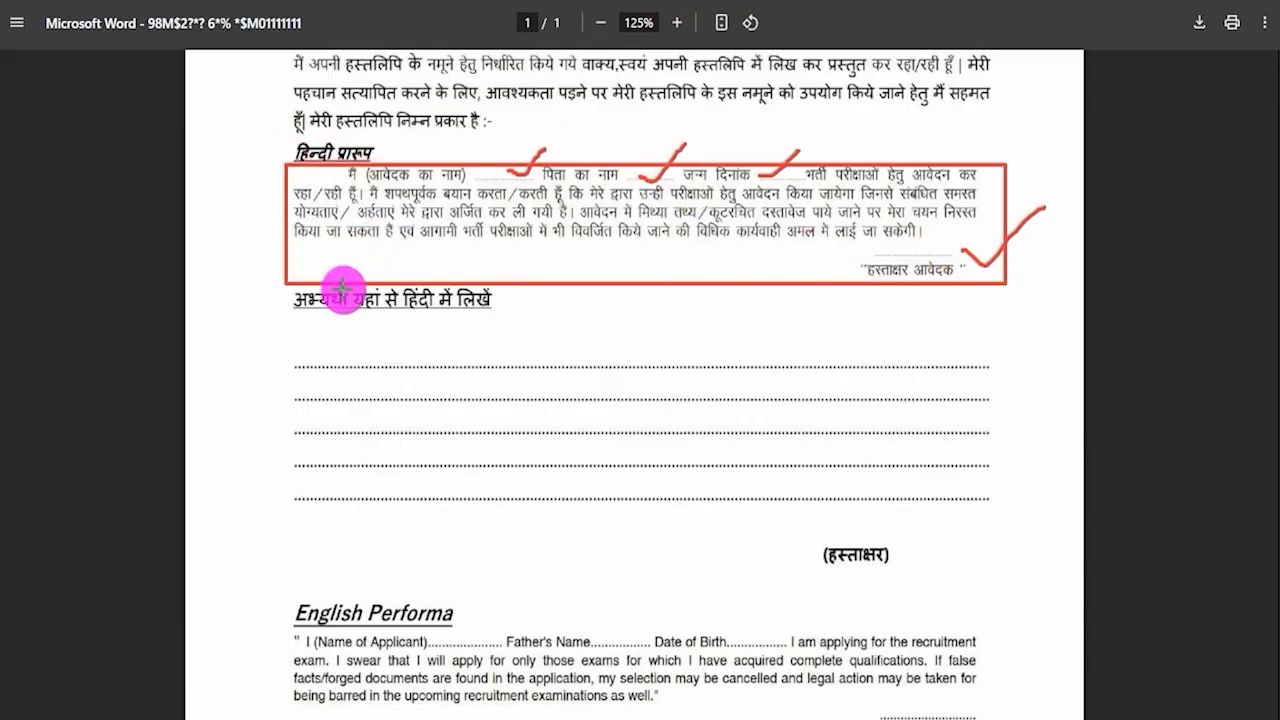
drag(277, 352, 1007, 524)
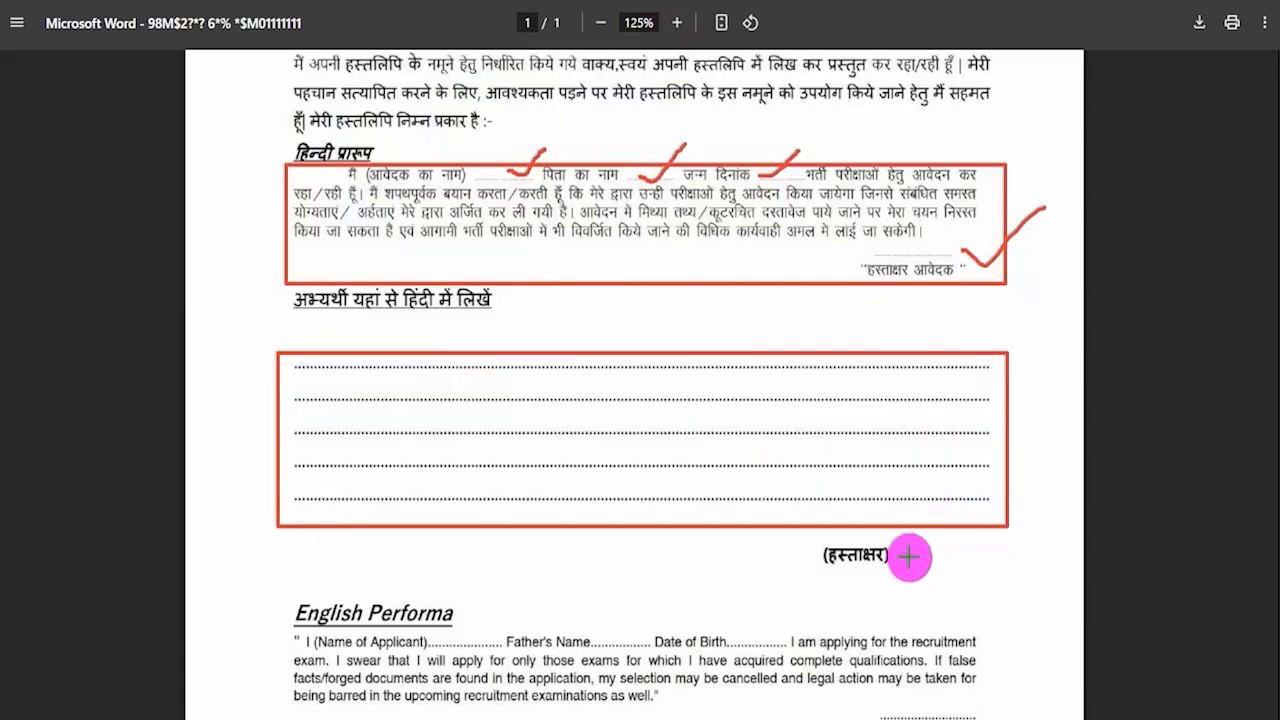
drag(893, 548, 967, 480)
key(Escape)
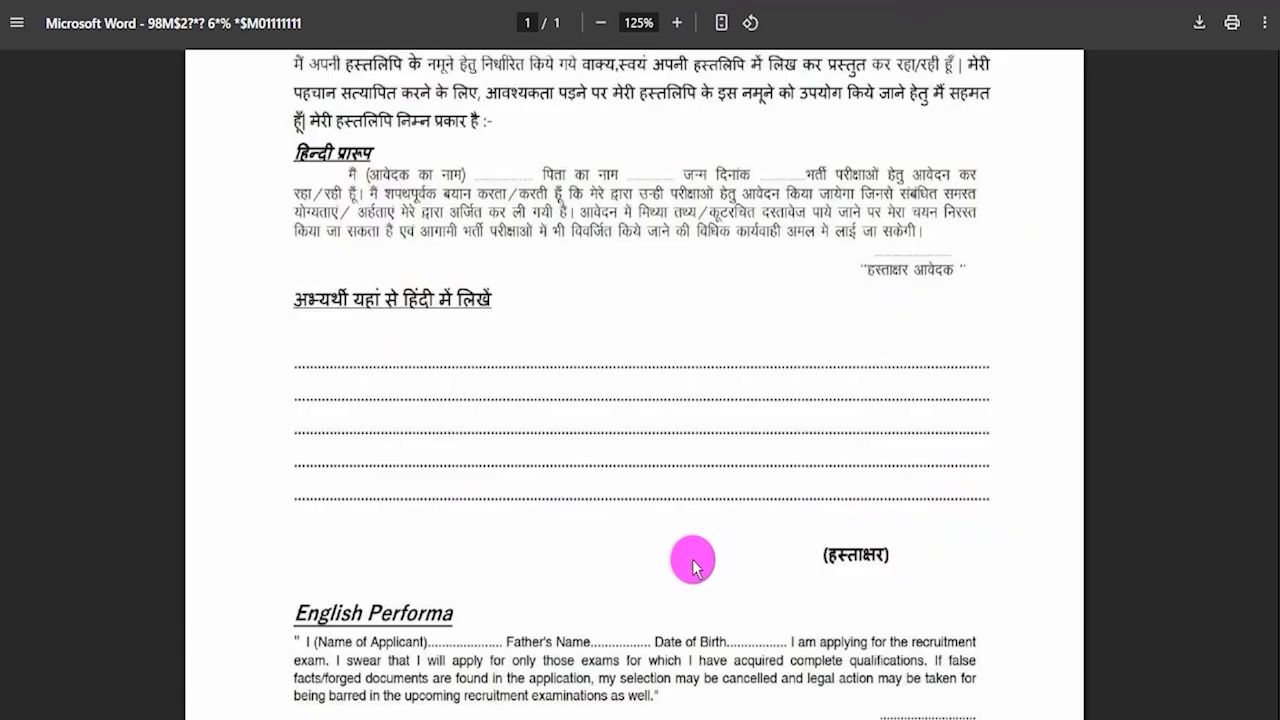
Examine the English Performa of the handwriting specimen, including its declaration, writing lines, signature, SSO Id, OTR No and permanent address fields
scroll(710, 572, down, 4)
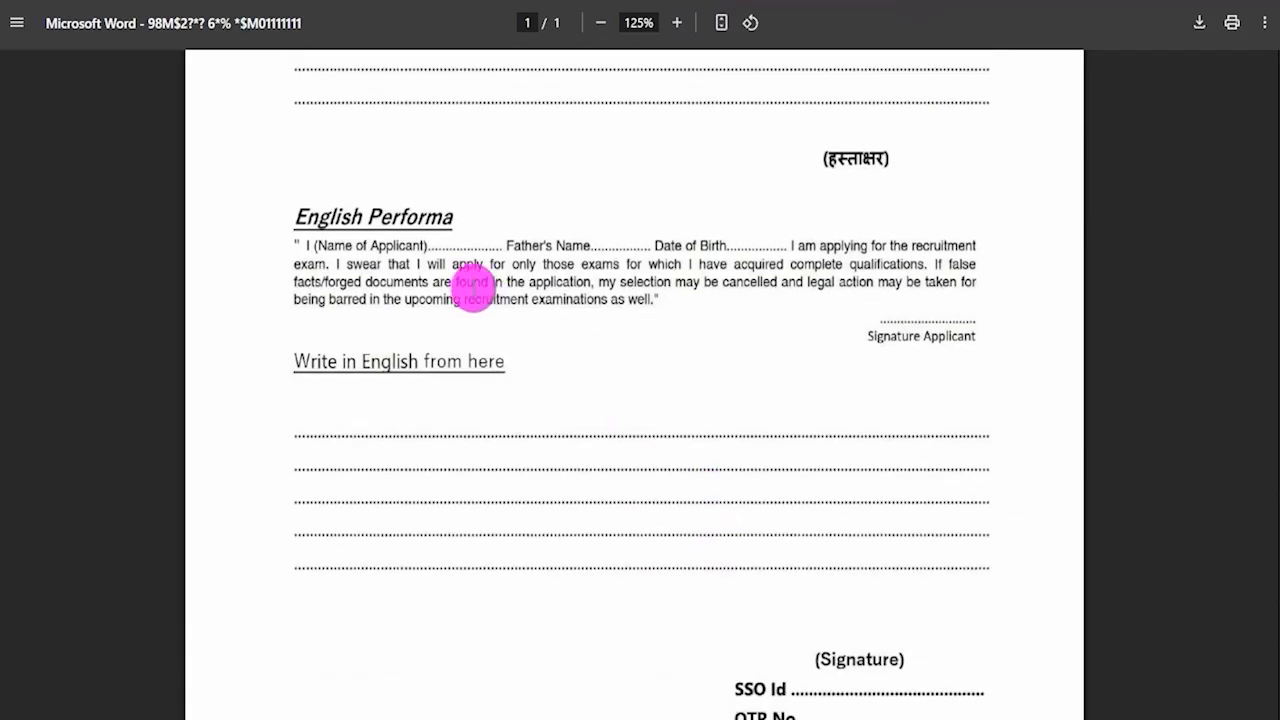
drag(295, 211, 400, 212)
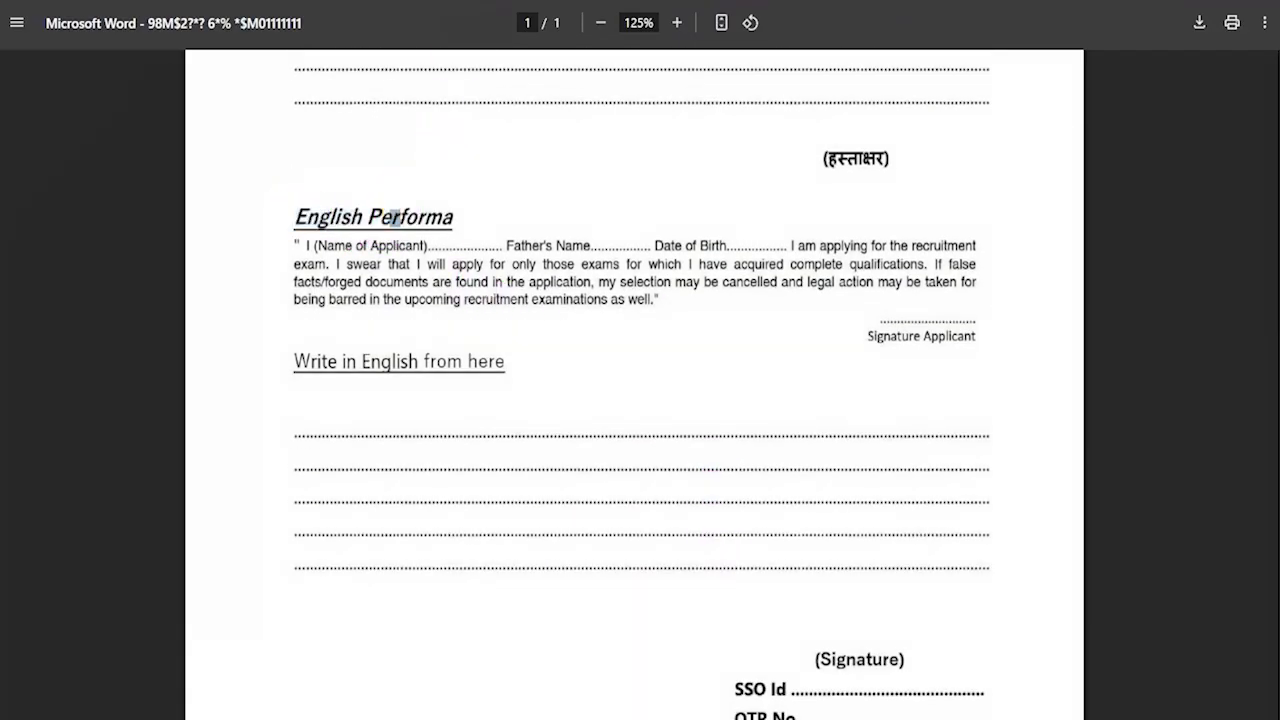
scroll(650, 158, down, 1)
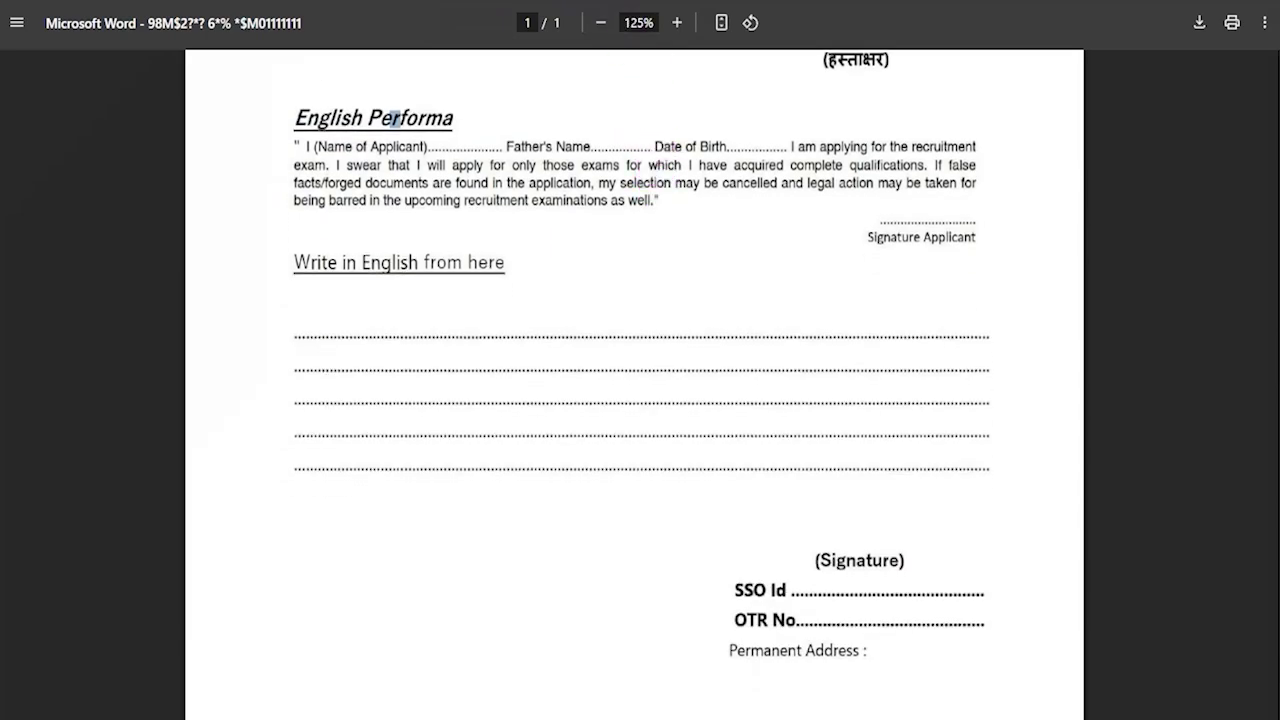
drag(474, 138, 518, 109)
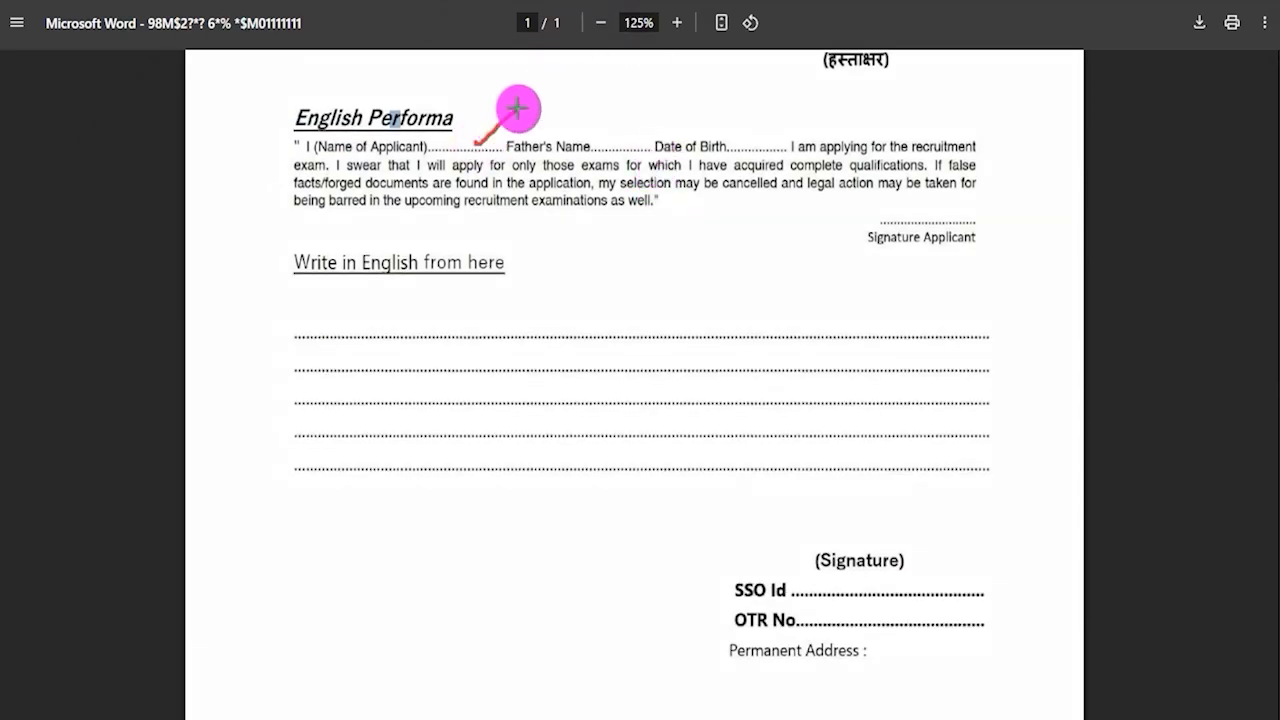
drag(594, 138, 640, 114)
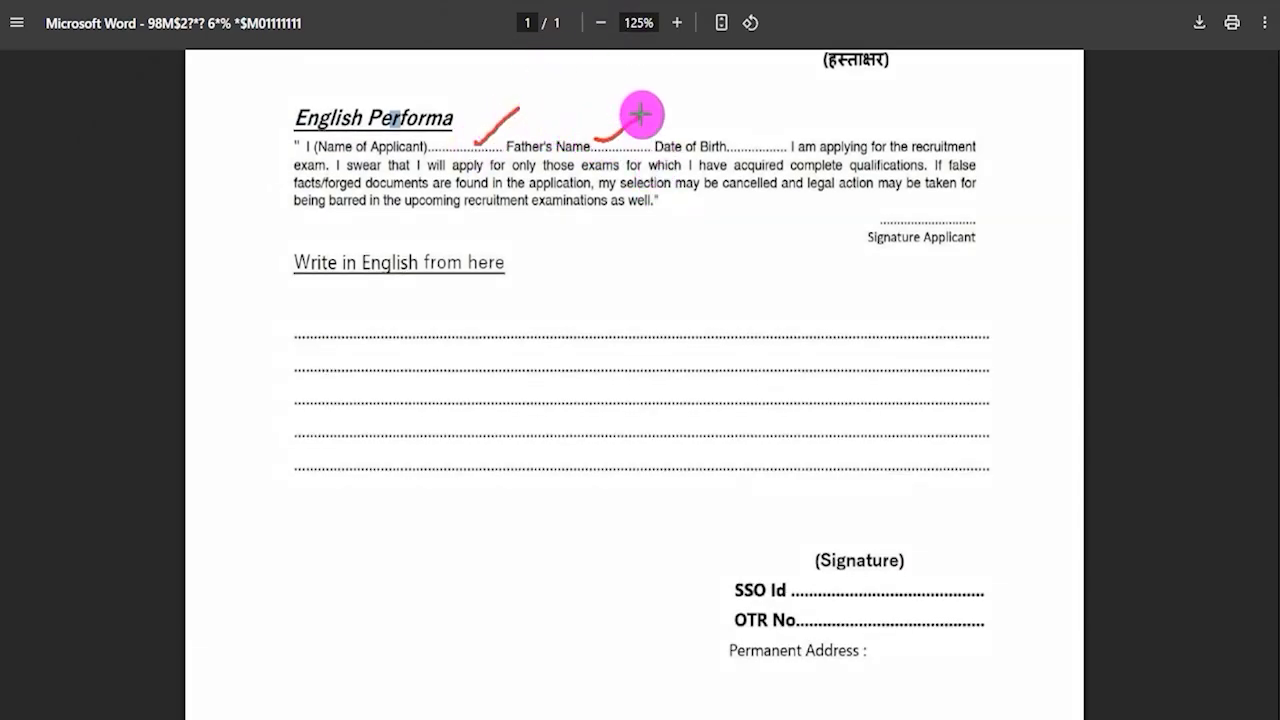
drag(740, 137, 791, 109)
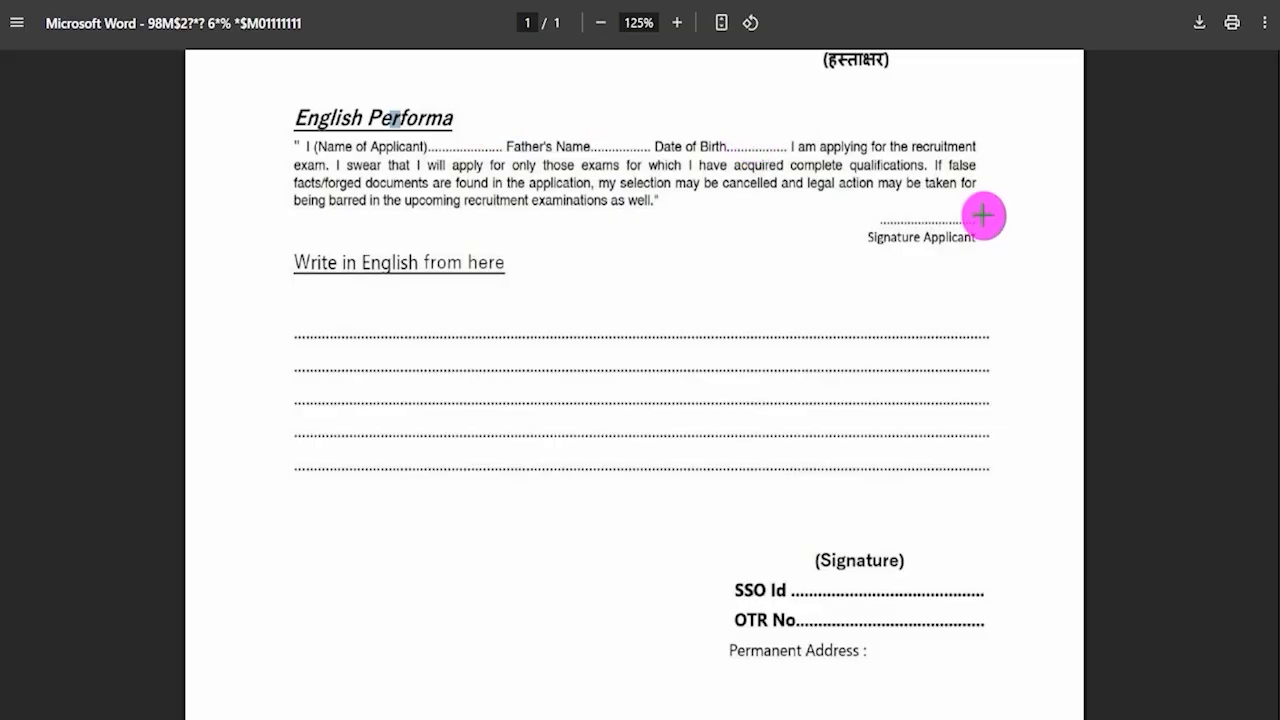
drag(983, 217, 1067, 158)
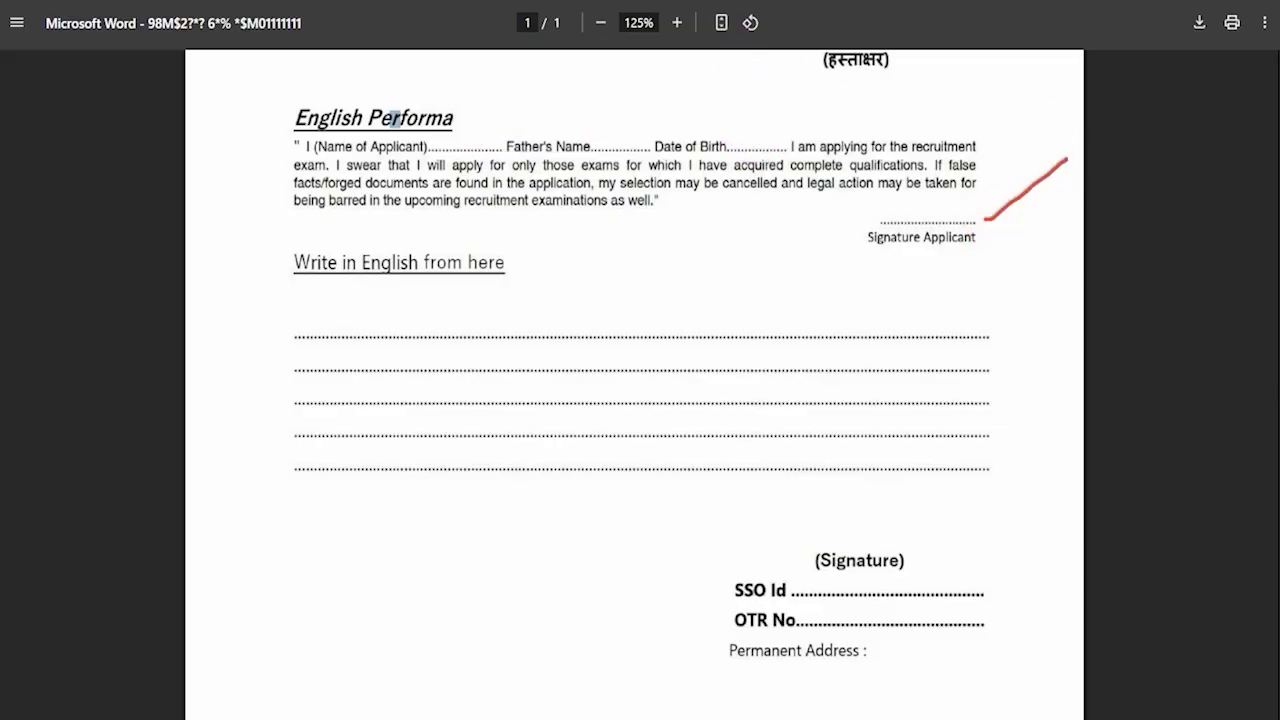
mouse_move(251, 85)
mouse_down()
mouse_move(929, 249)
mouse_move(1012, 232)
mouse_up()
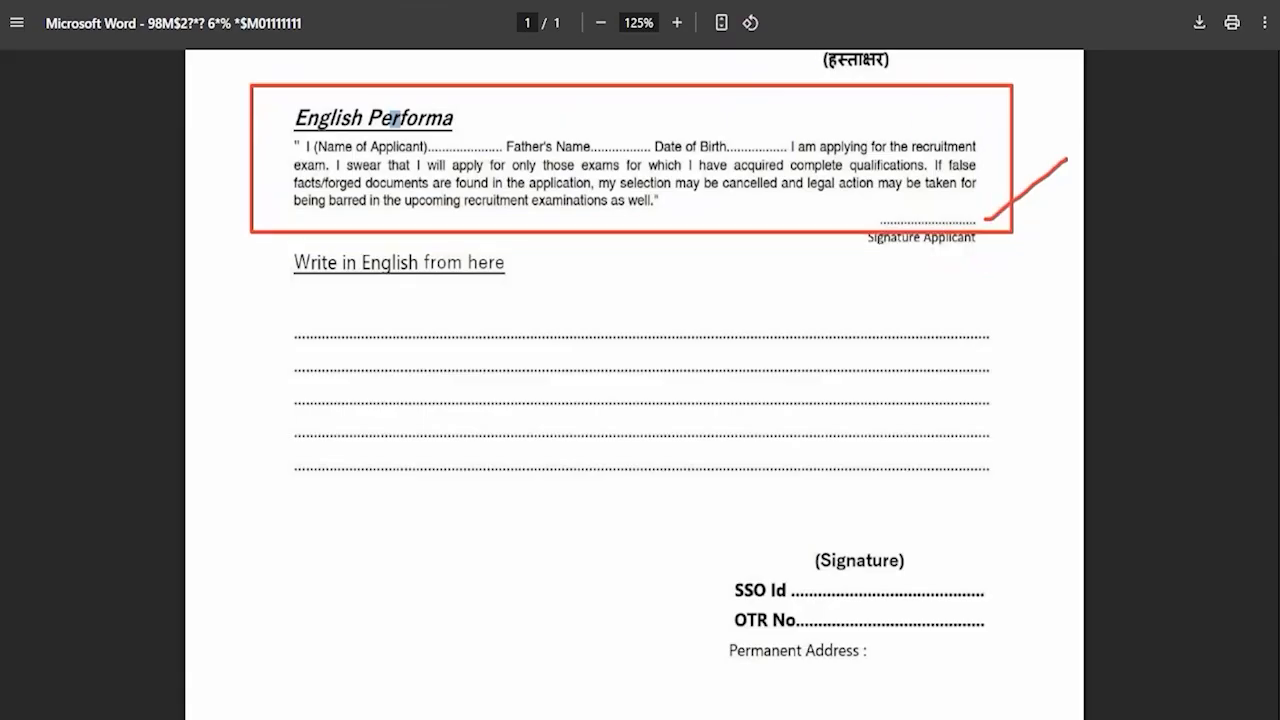
mouse_move(280, 320)
mouse_down()
mouse_move(480, 354)
mouse_move(1010, 506)
mouse_up()
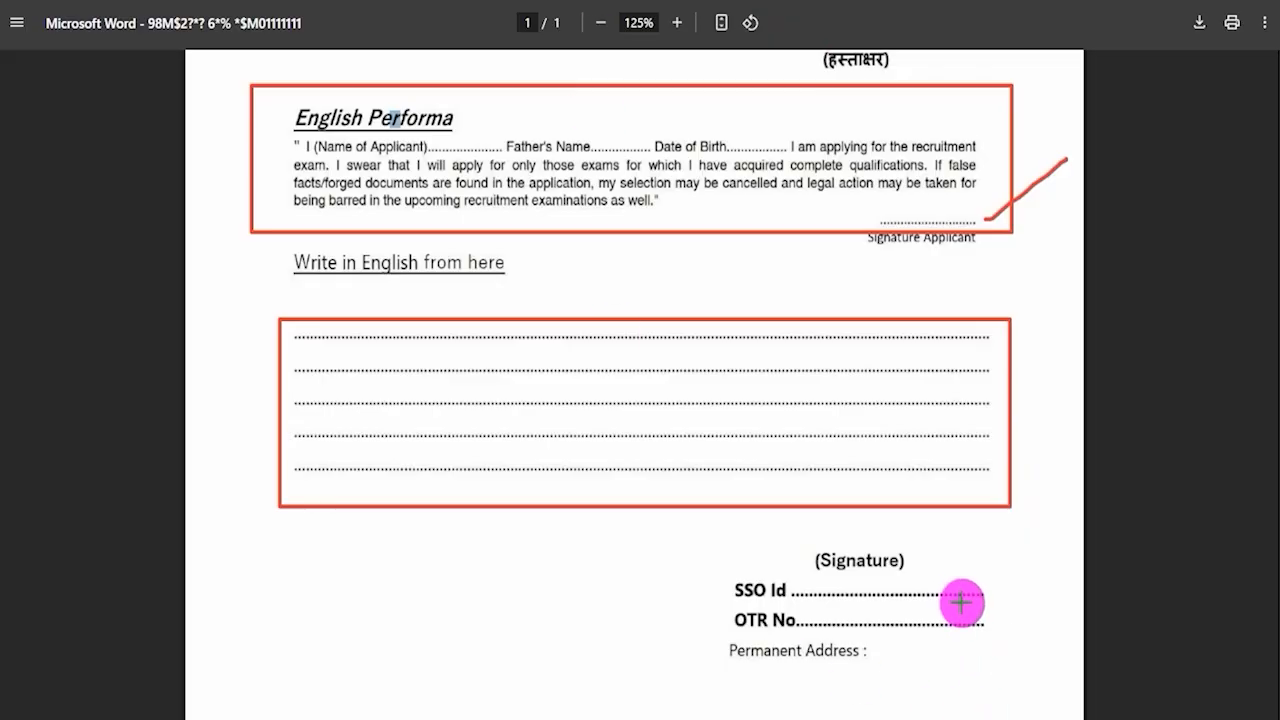
drag(960, 587, 1025, 535)
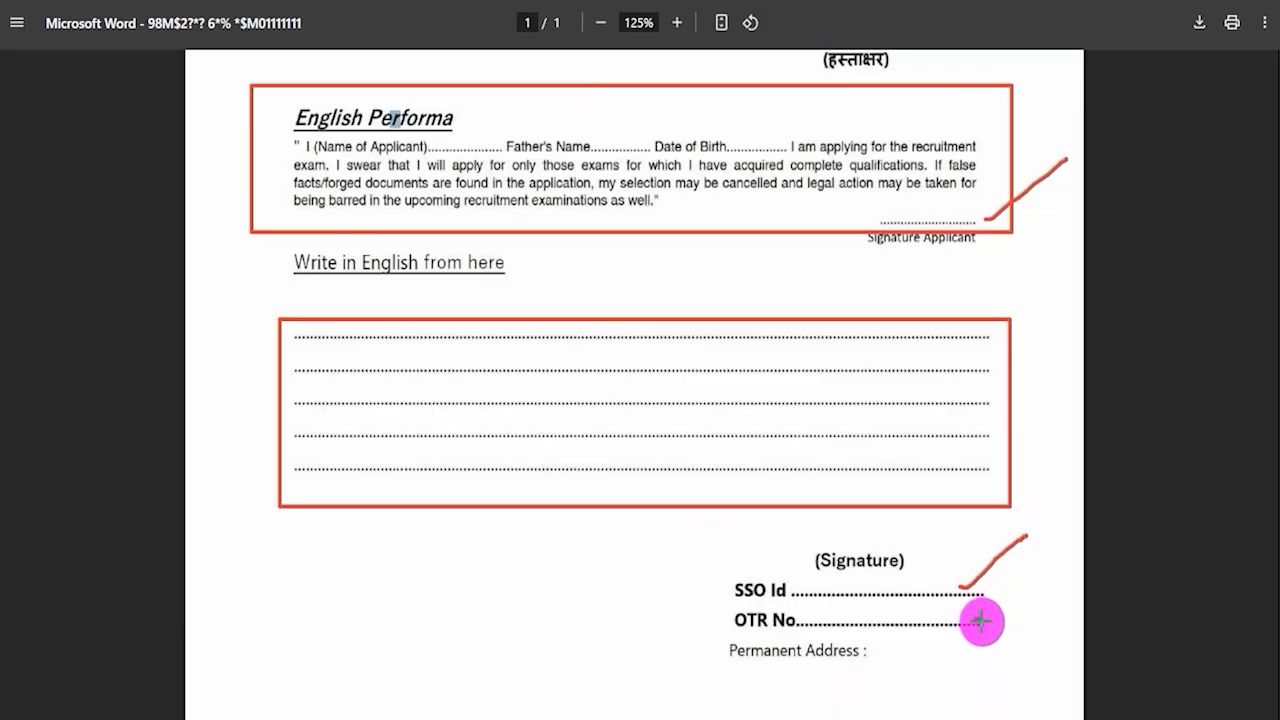
drag(978, 622, 1036, 572)
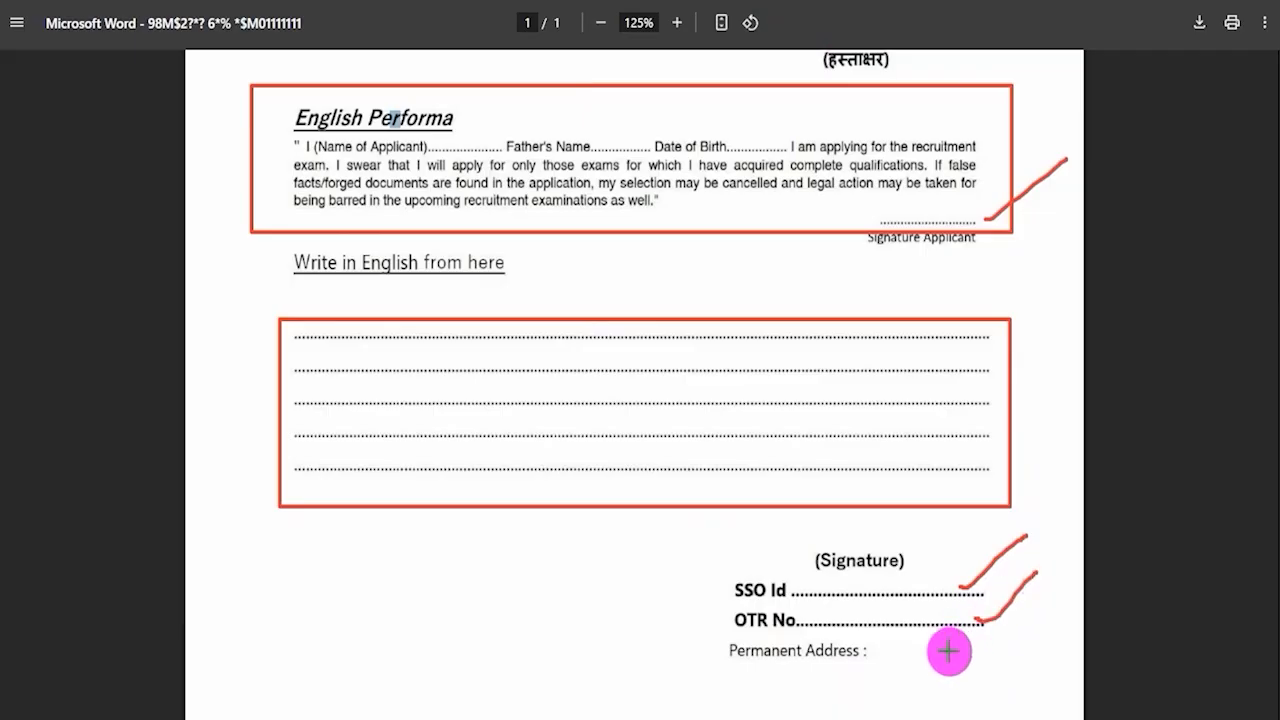
drag(880, 660, 988, 658)
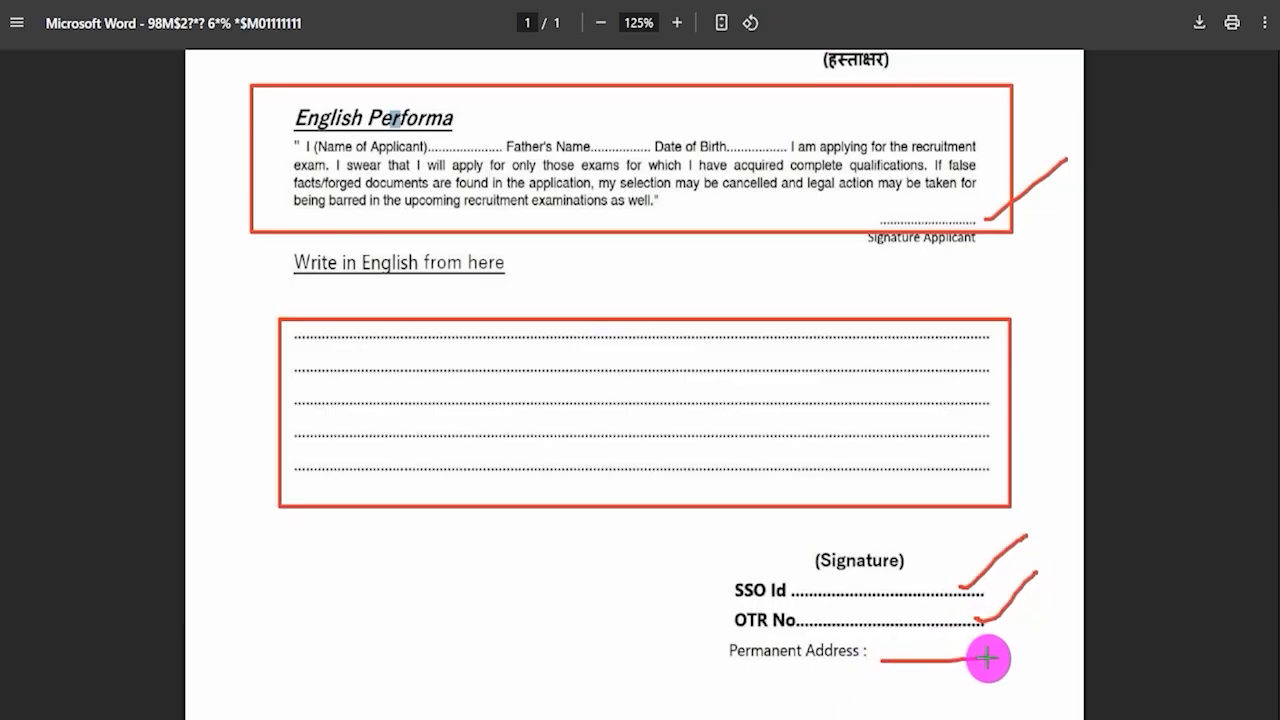
drag(857, 545, 910, 518)
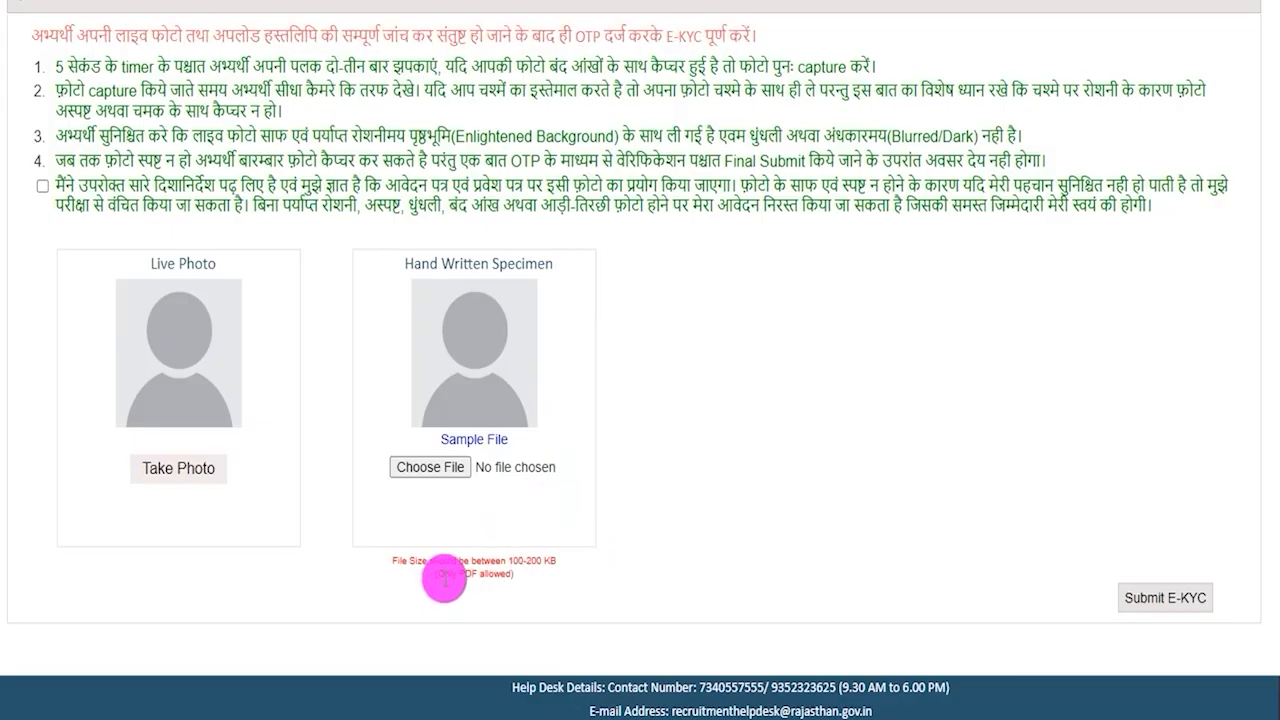
Read the file size and format requirements for uploading the Hand Written Specimen
drag(448, 578, 609, 534)
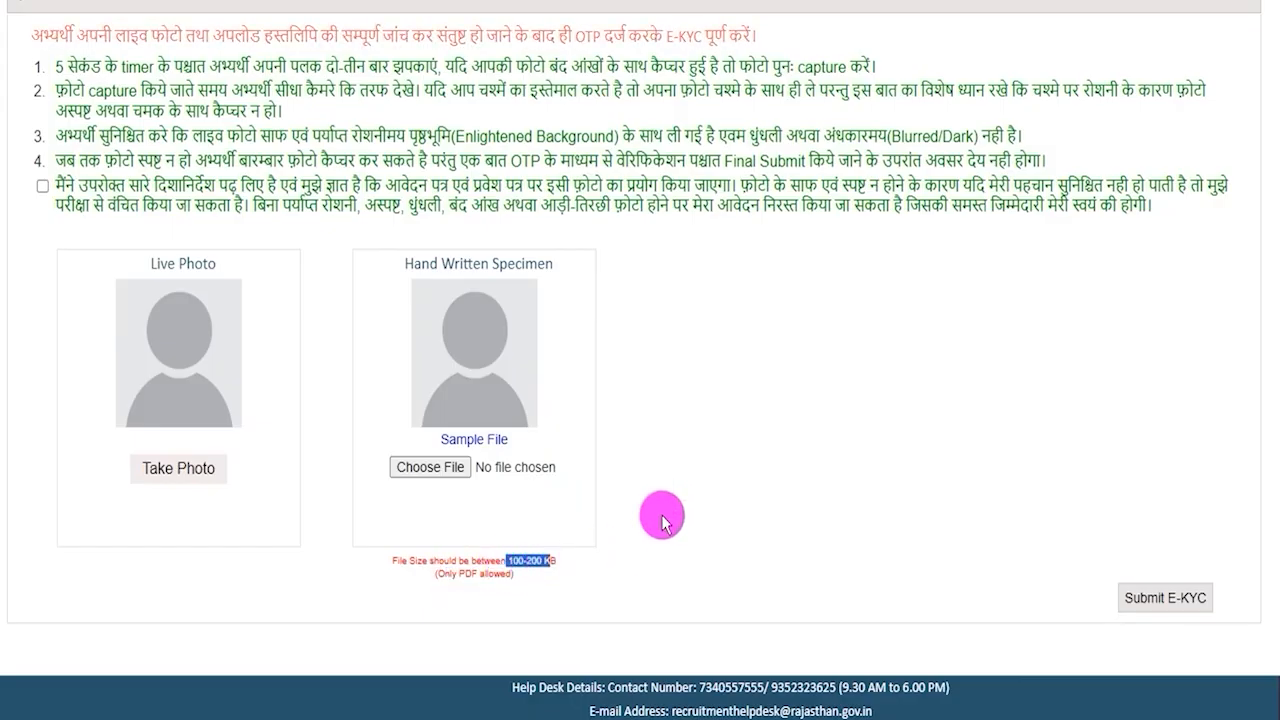
click(730, 455)
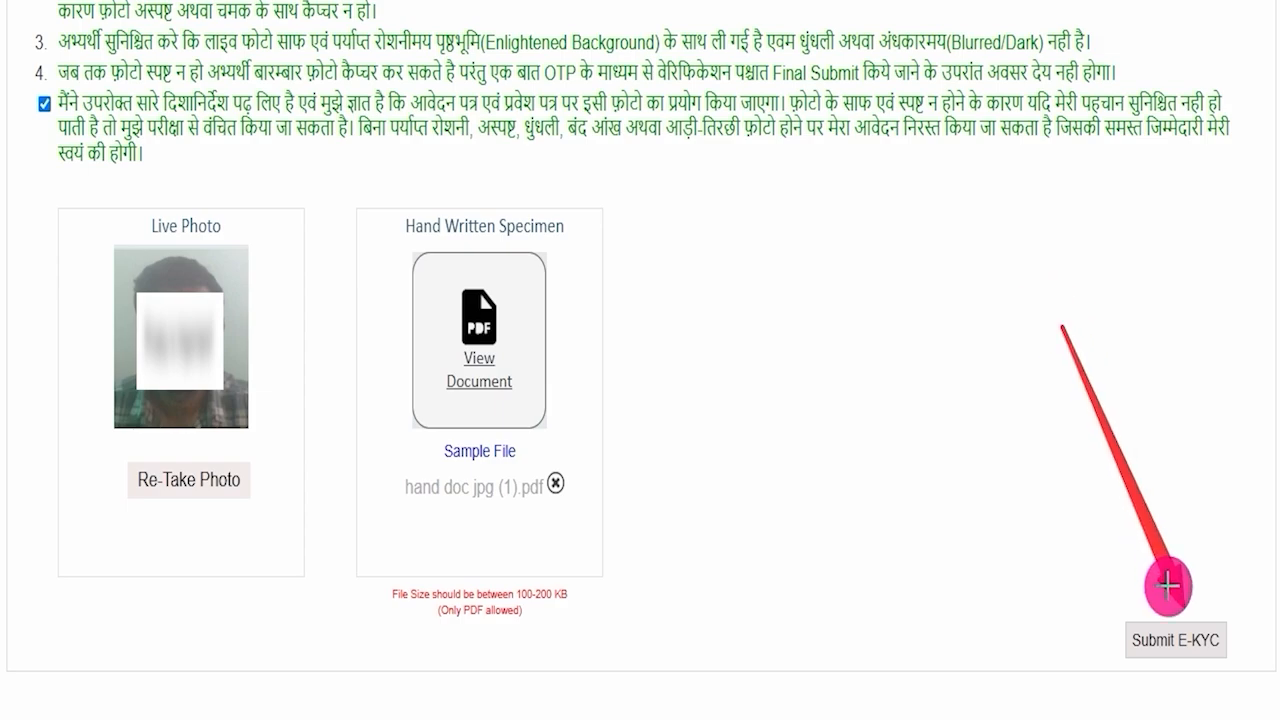
Submit the E-KYC, confirm both the live photo and handwritten specimen declarations, and request the OTP
click(1172, 640)
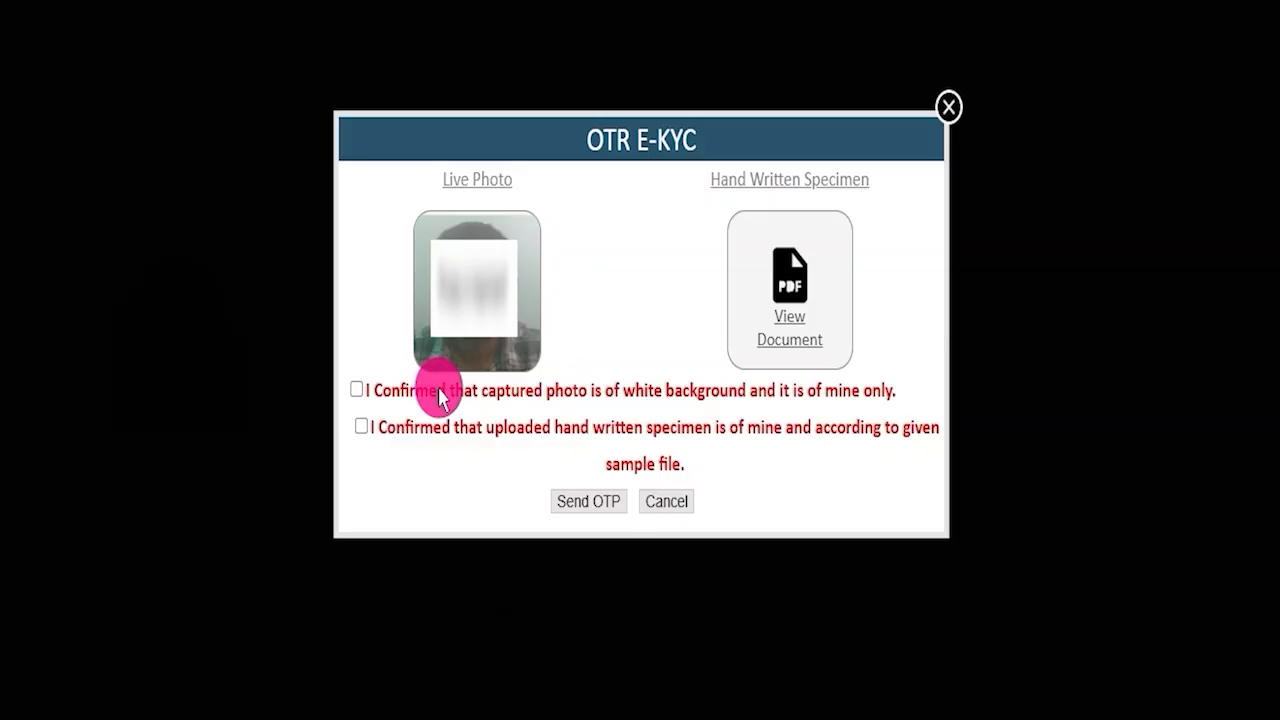
click(356, 389)
click(361, 426)
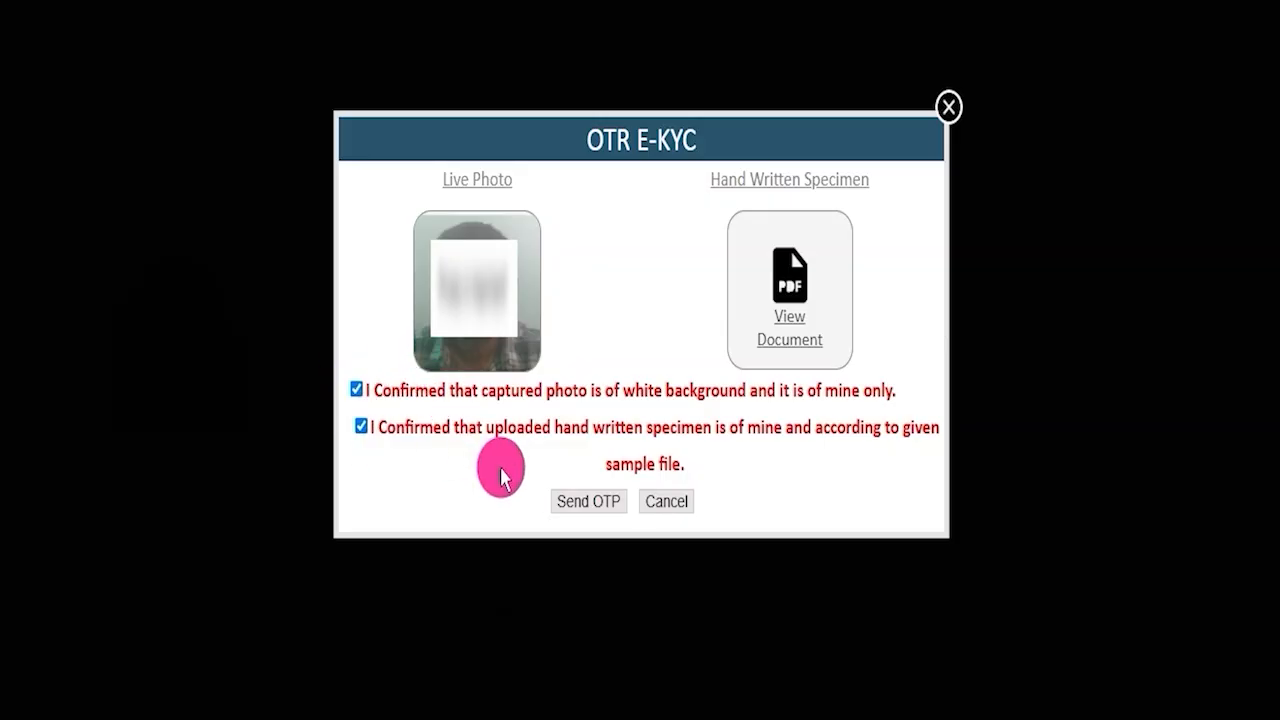
click(585, 504)
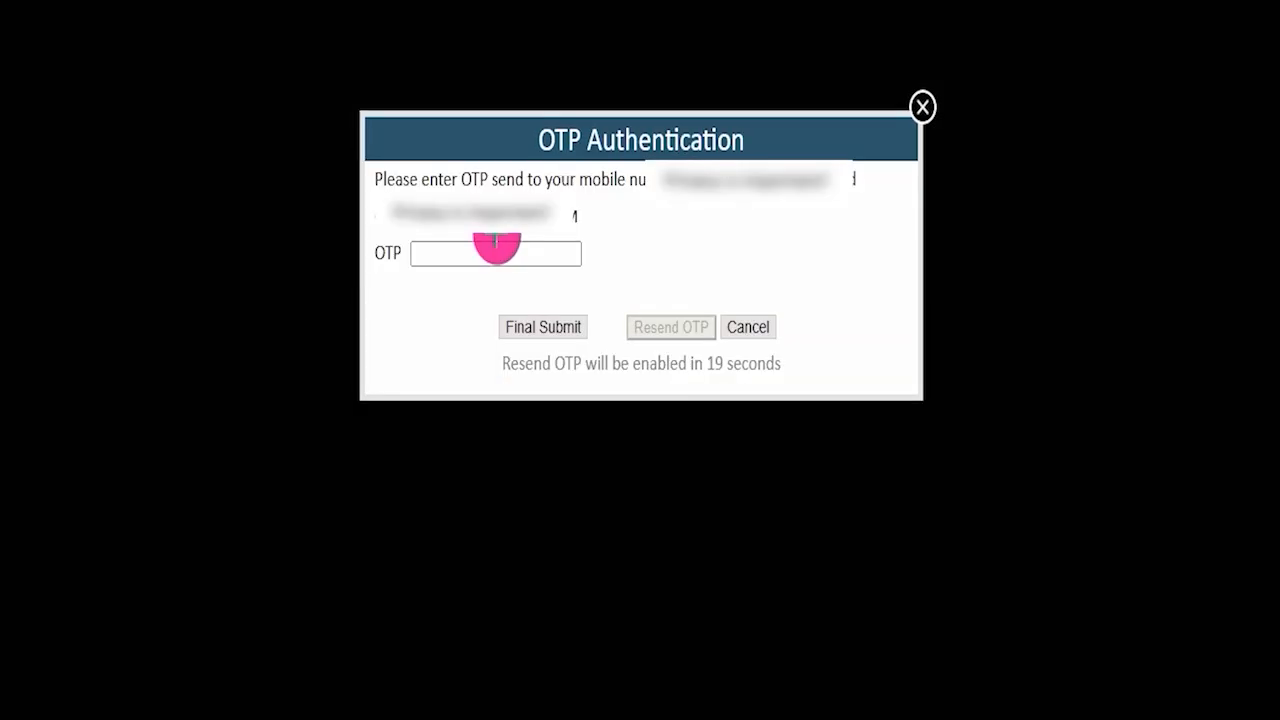
drag(511, 252, 580, 239)
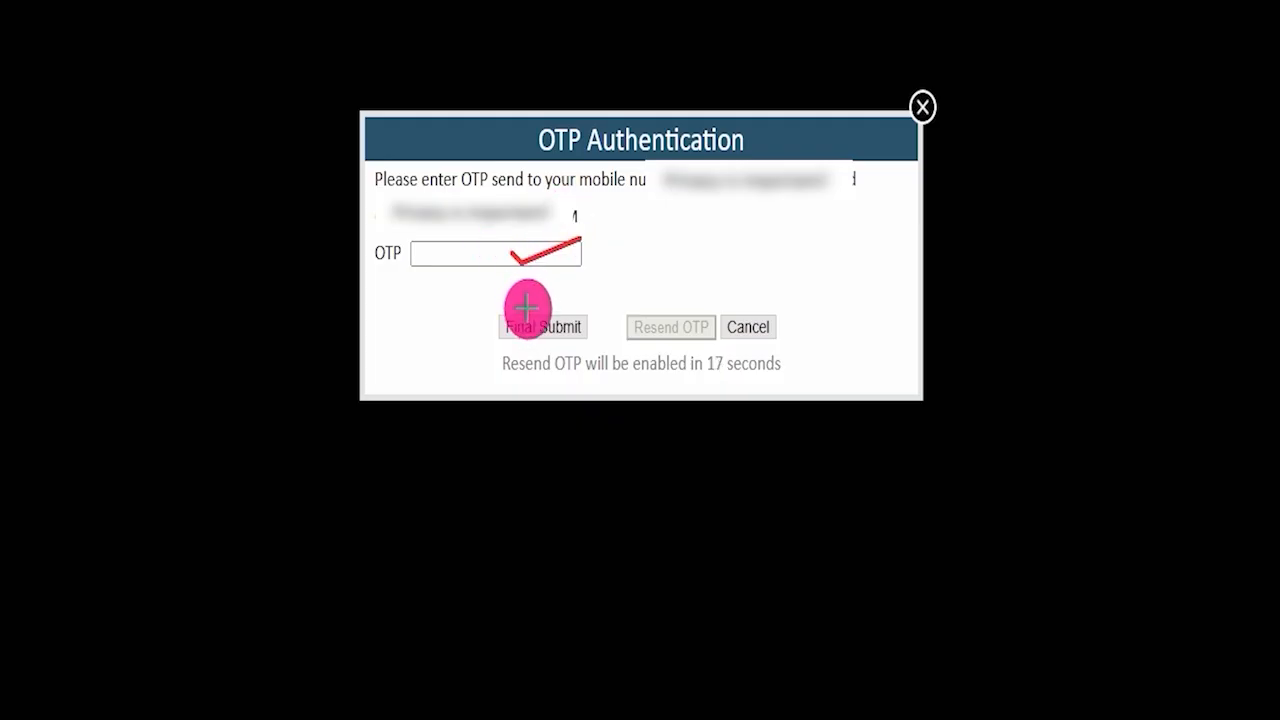
drag(577, 300, 671, 245)
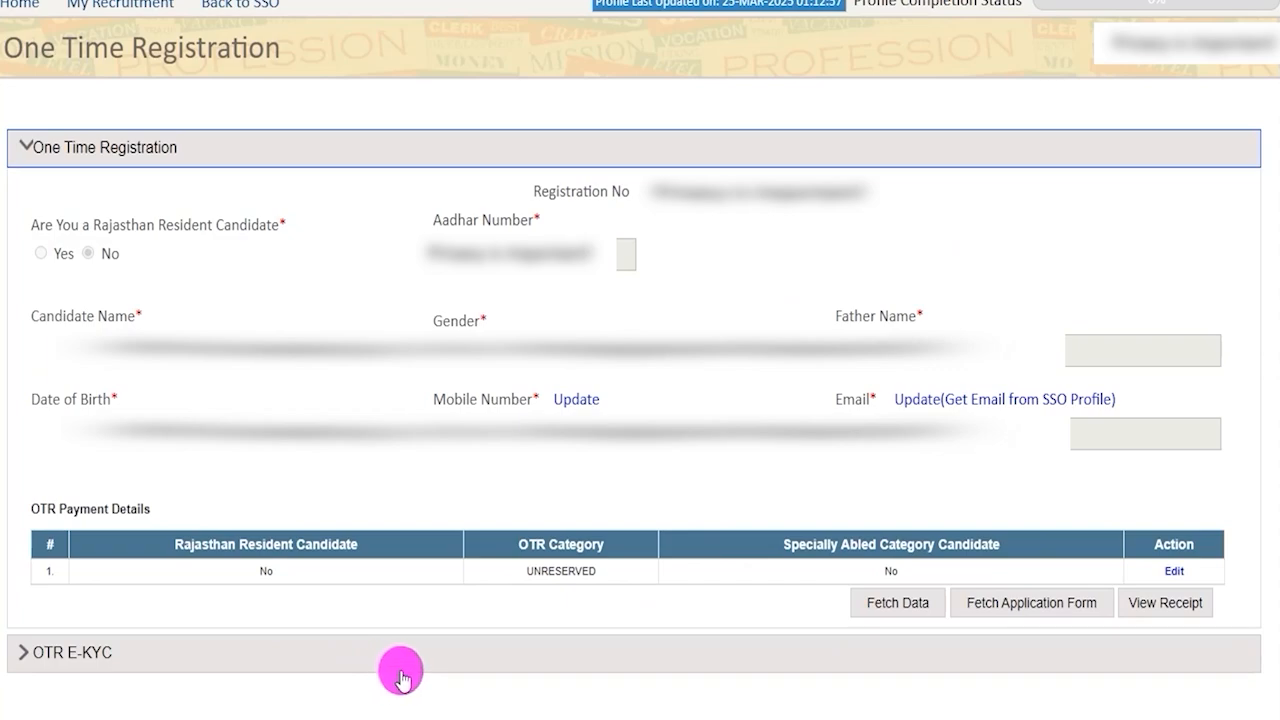
Return to the recruitment dashboard and start an application for DIRECT RECRUITMENT OF CONDUCTOR 2024 (RSSB)
click(29, 10)
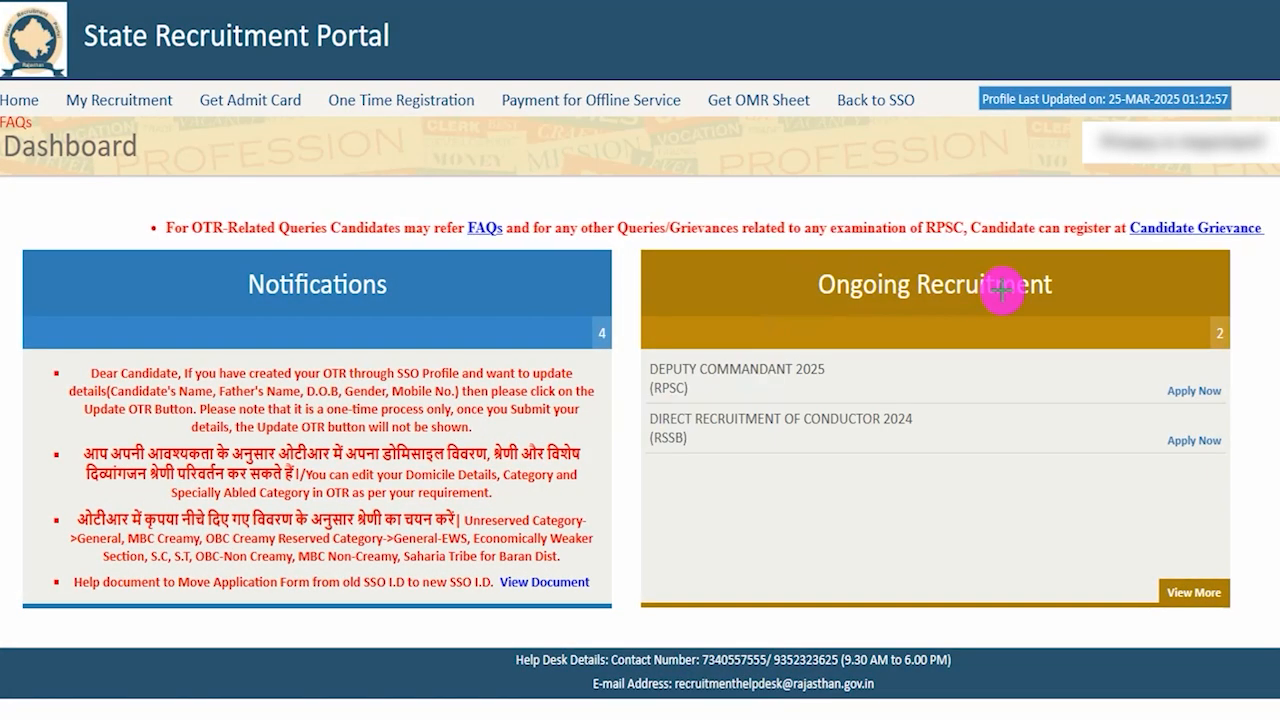
mouse_move(648, 402)
mouse_down()
mouse_move(823, 431)
mouse_move(886, 420)
mouse_move(933, 435)
mouse_move(1231, 451)
mouse_up()
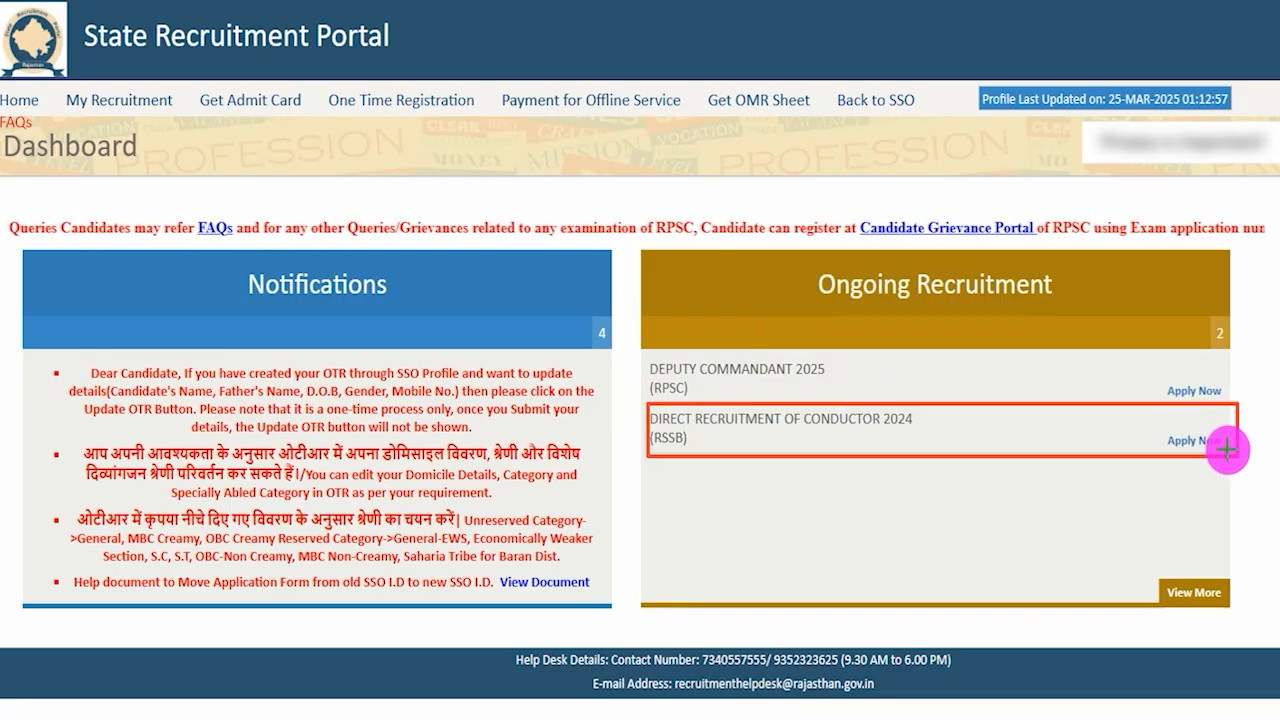
key(Escape)
click(1172, 452)
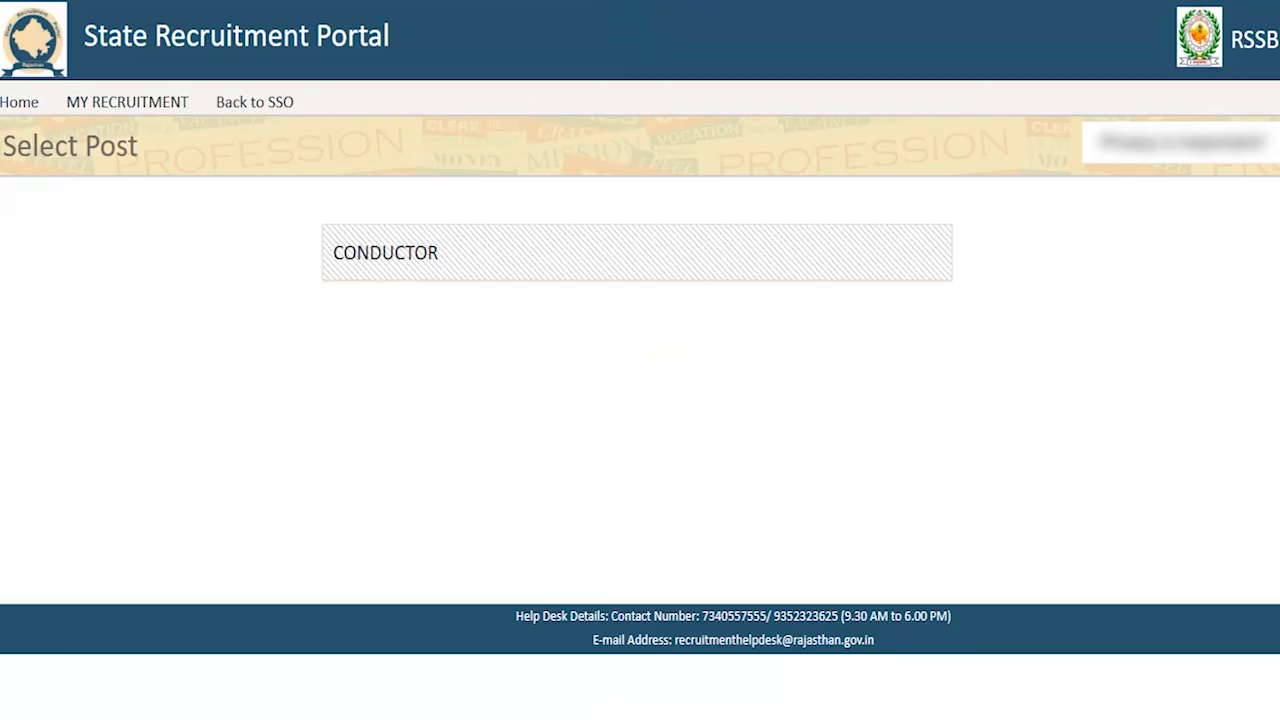
Select the CONDUCTOR post and accept the OTR Data Review details to proceed to the application form
drag(597, 120, 436, 237)
key(Escape)
click(400, 251)
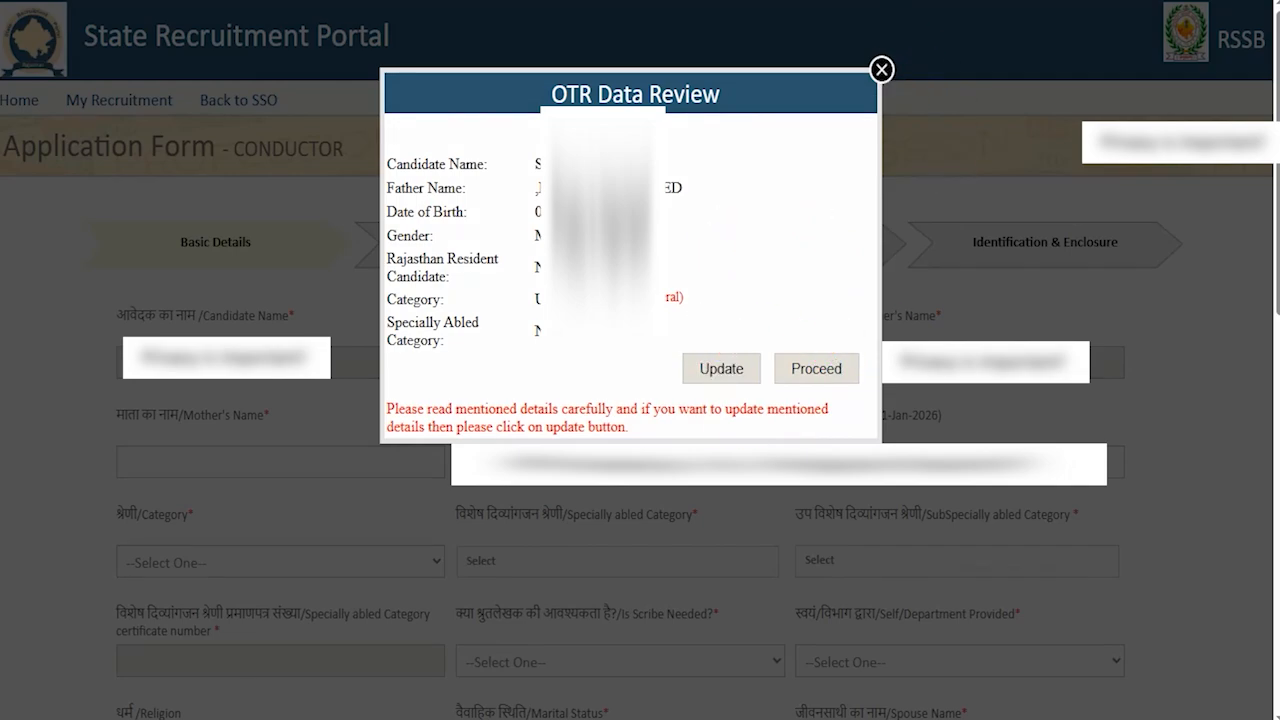
click(804, 376)
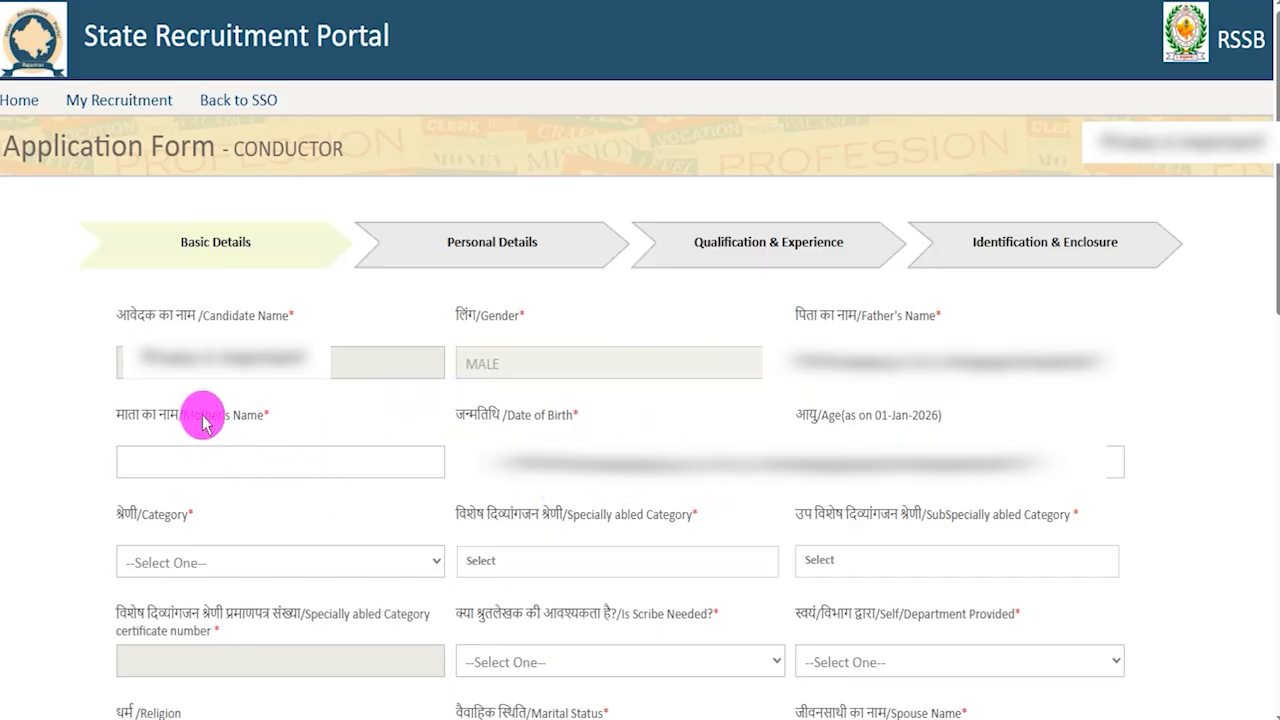
Set the candidate's Category to GENERAL in the Basic Details section
drag(140, 414, 232, 414)
click(228, 462)
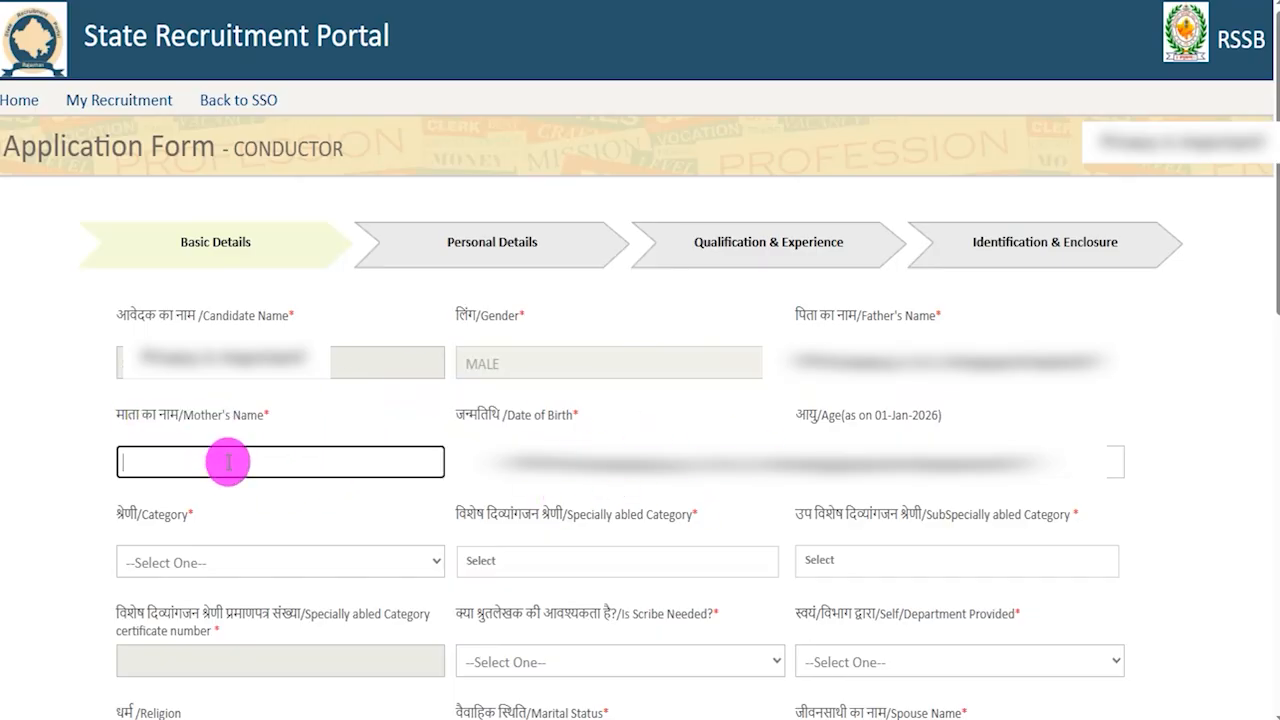
click(224, 563)
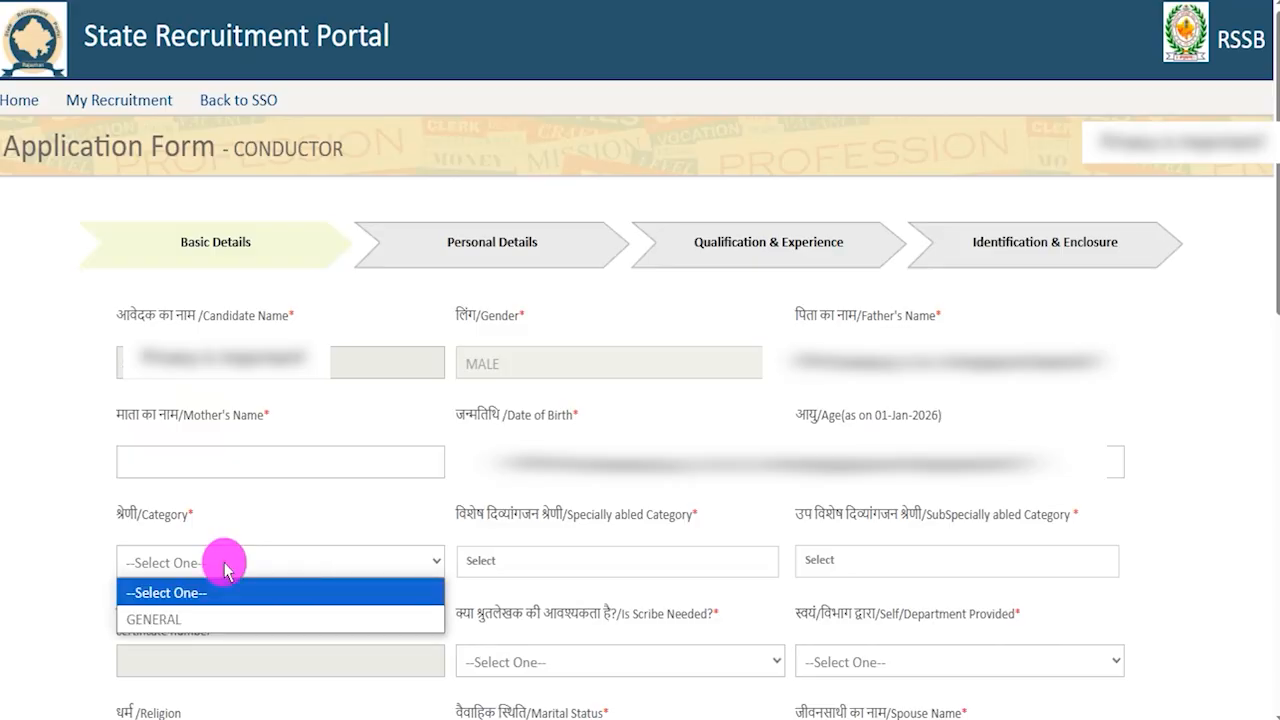
click(200, 619)
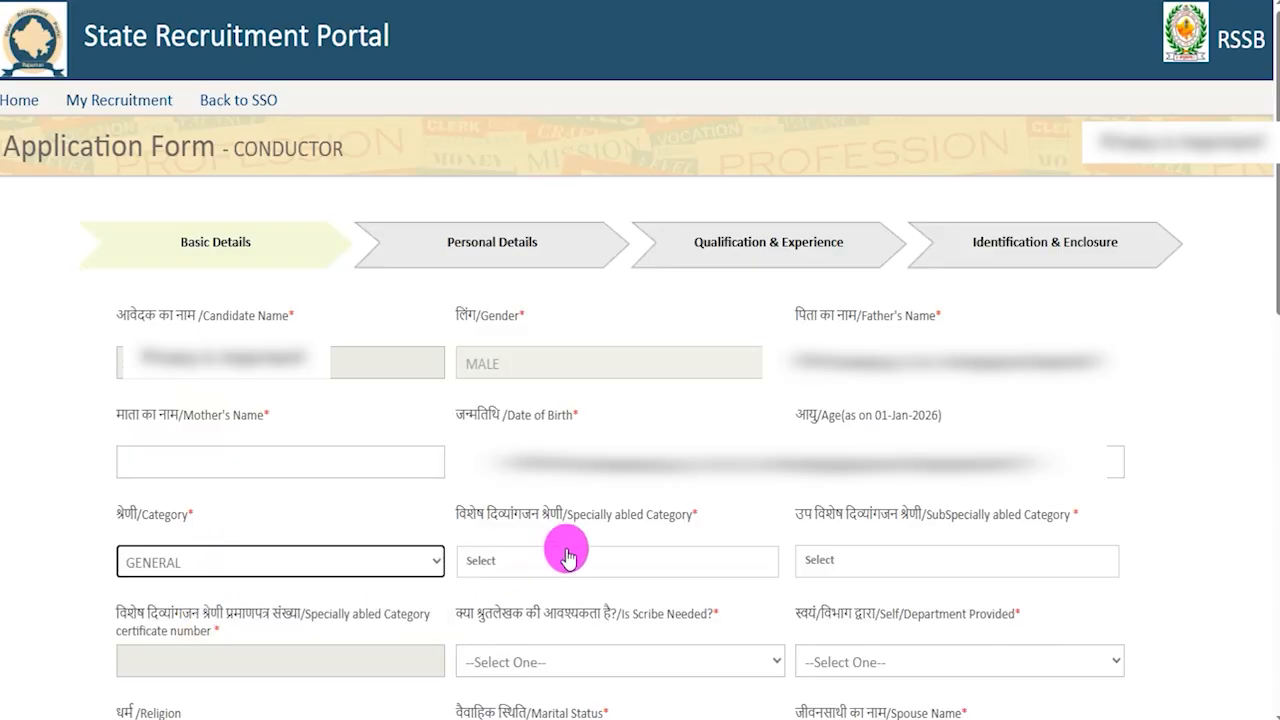
Set the Specially abled Category to Not Applicable and check the related scribe and provider fields
click(561, 566)
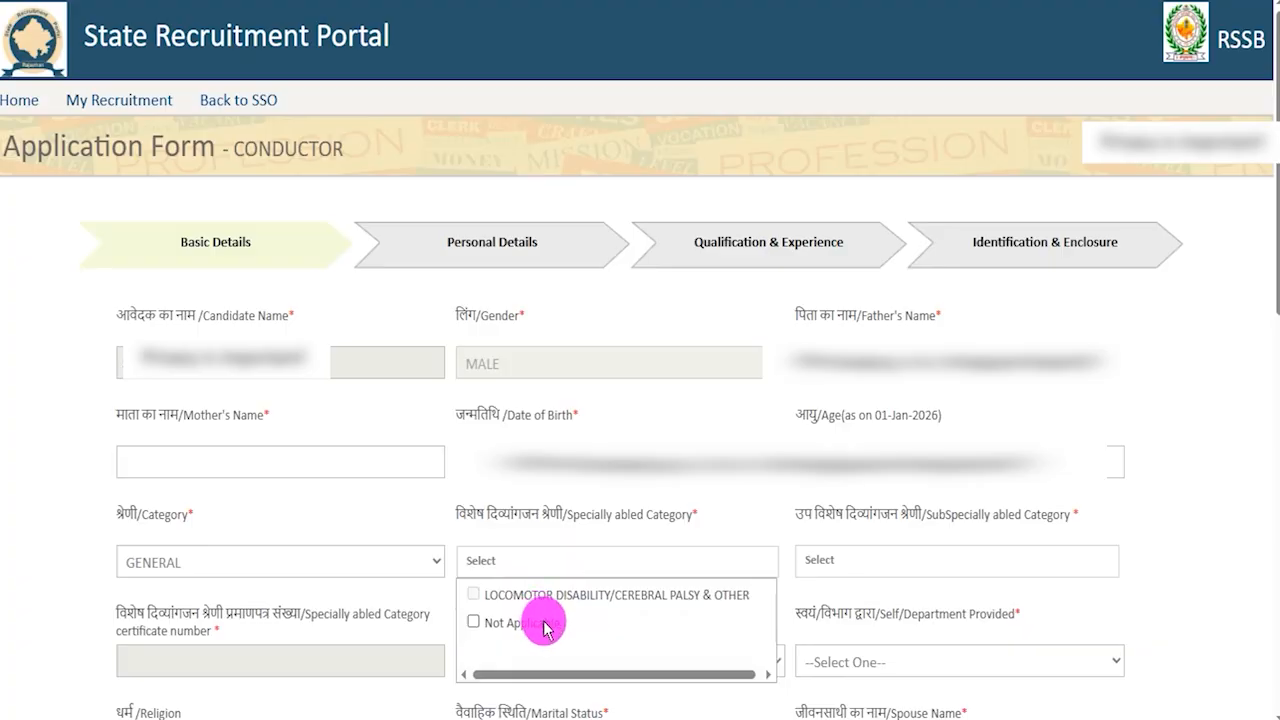
click(475, 625)
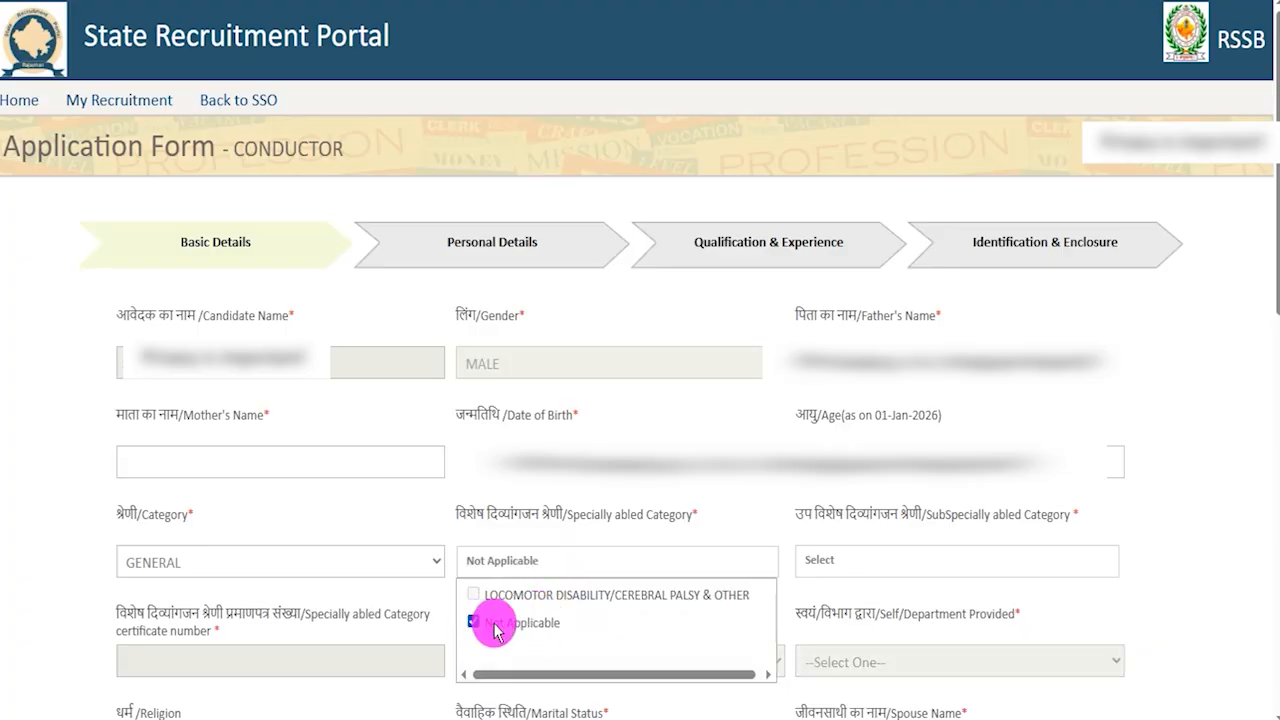
click(778, 518)
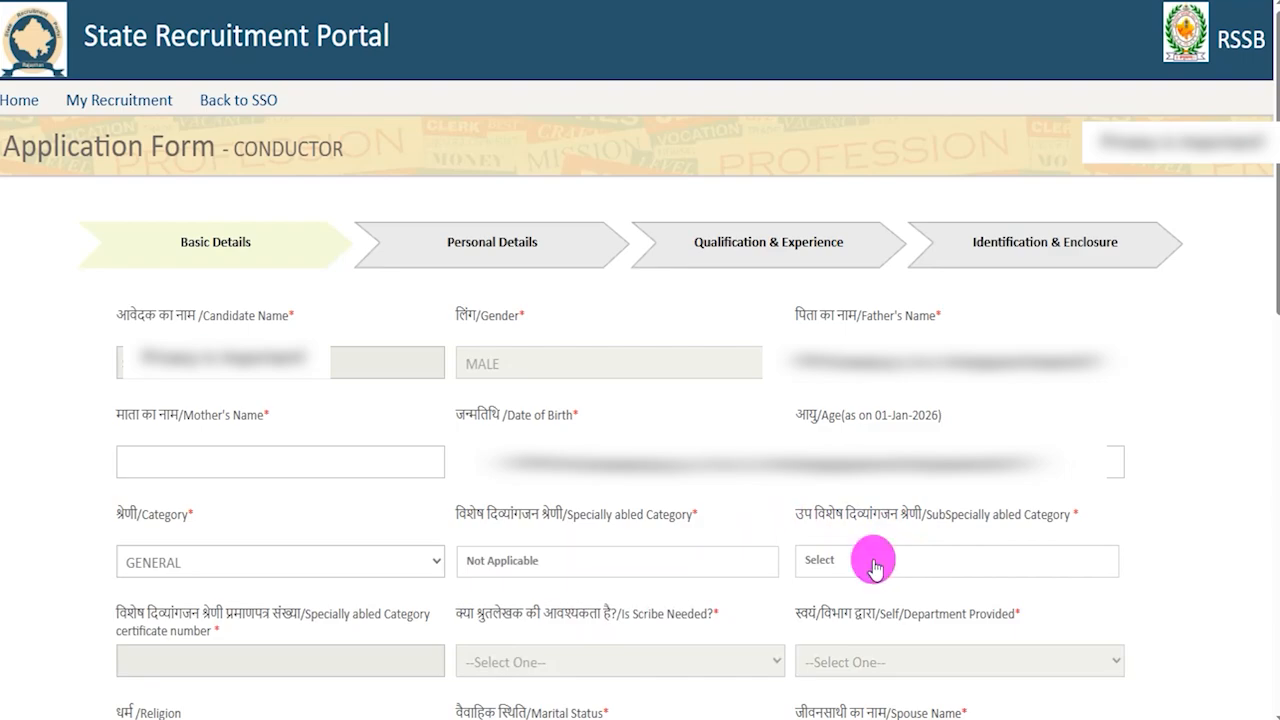
click(584, 570)
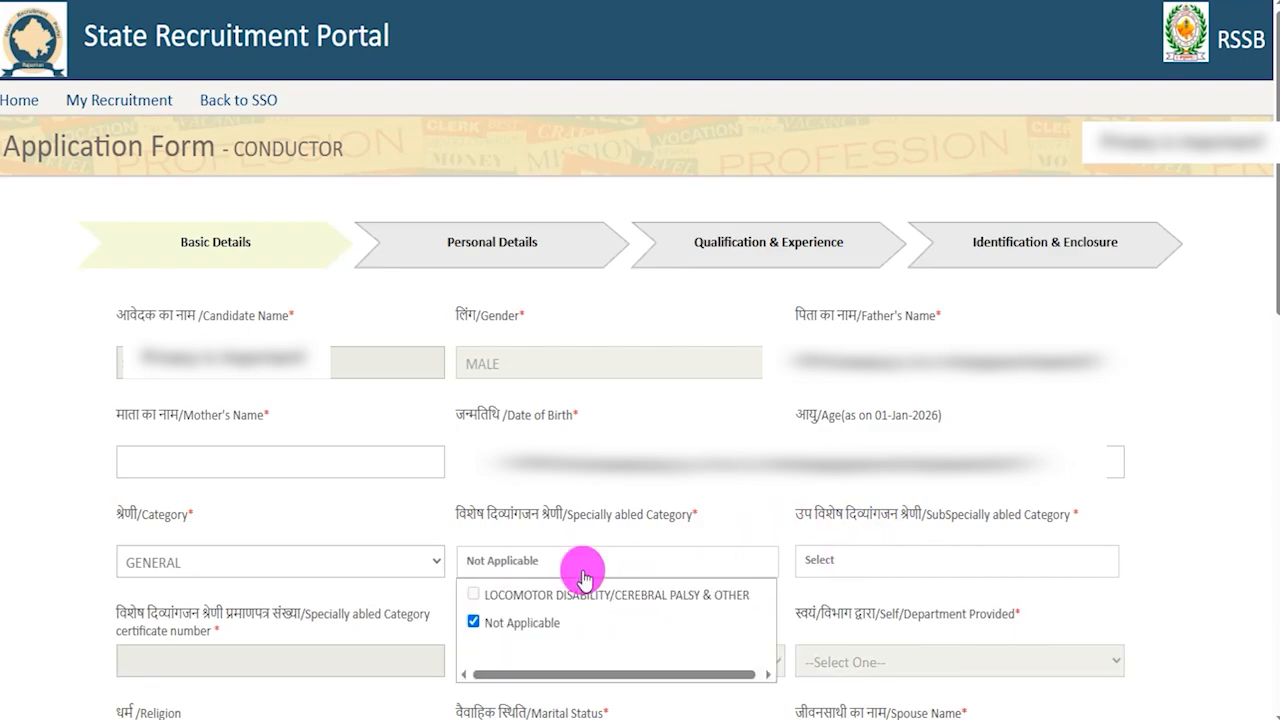
click(775, 520)
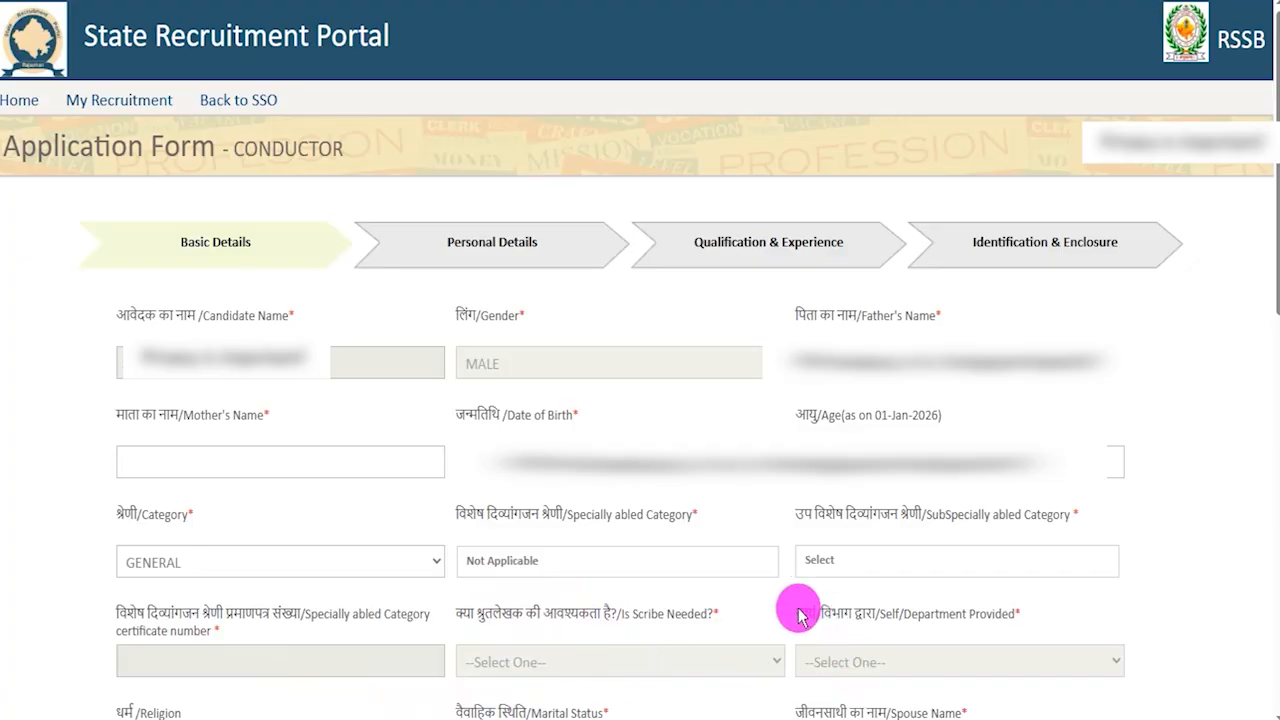
drag(810, 617, 993, 612)
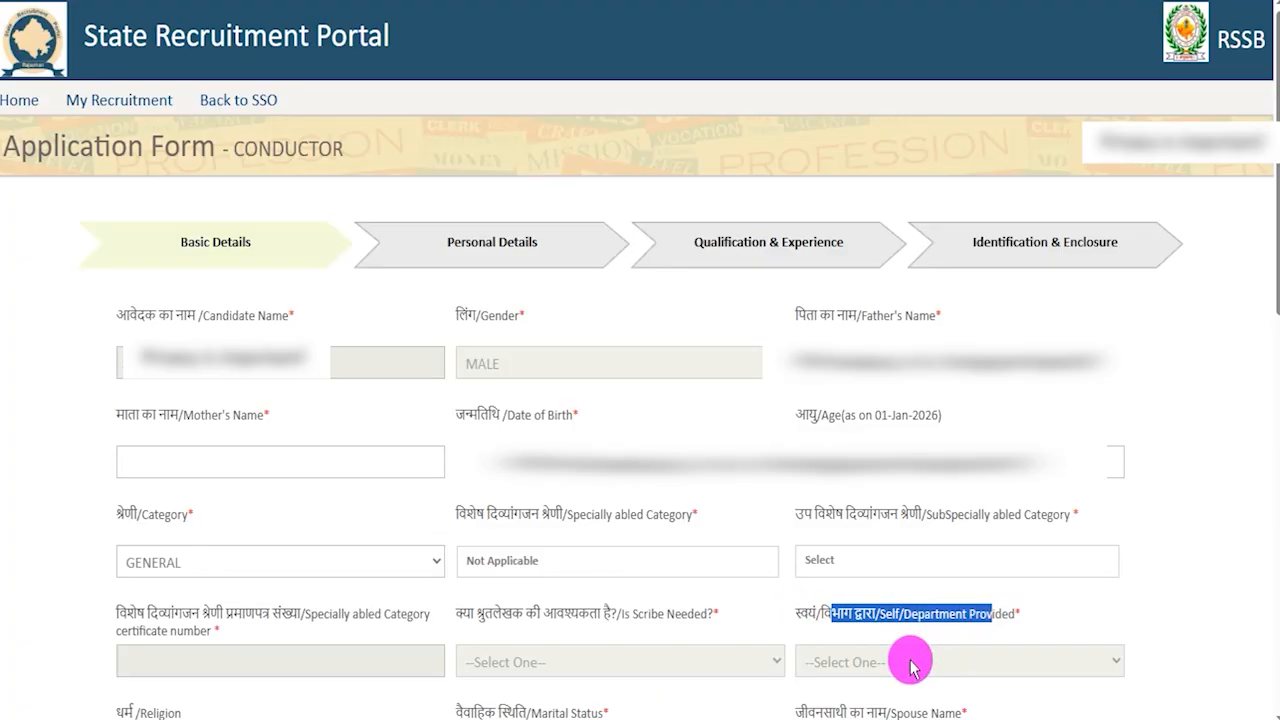
click(785, 700)
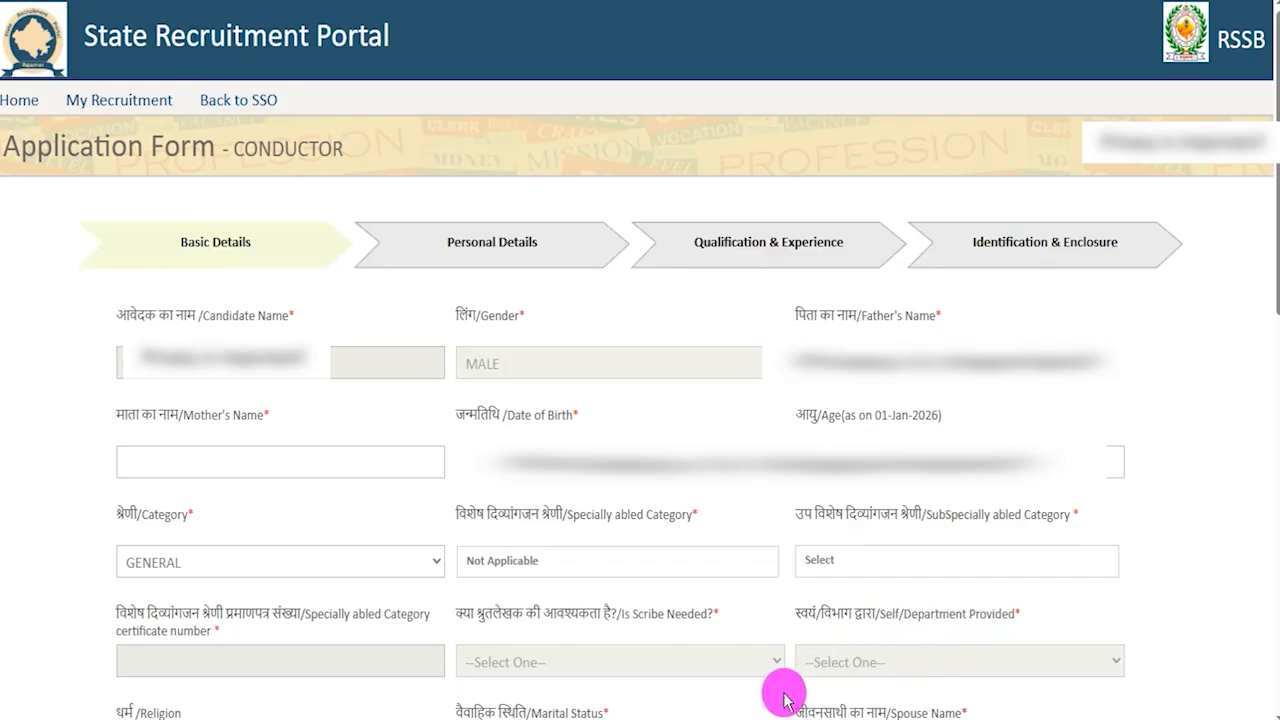
Set the Religion to HINDU and the Marital Status to Unmarried
scroll(322, 150, down, 5)
click(326, 140)
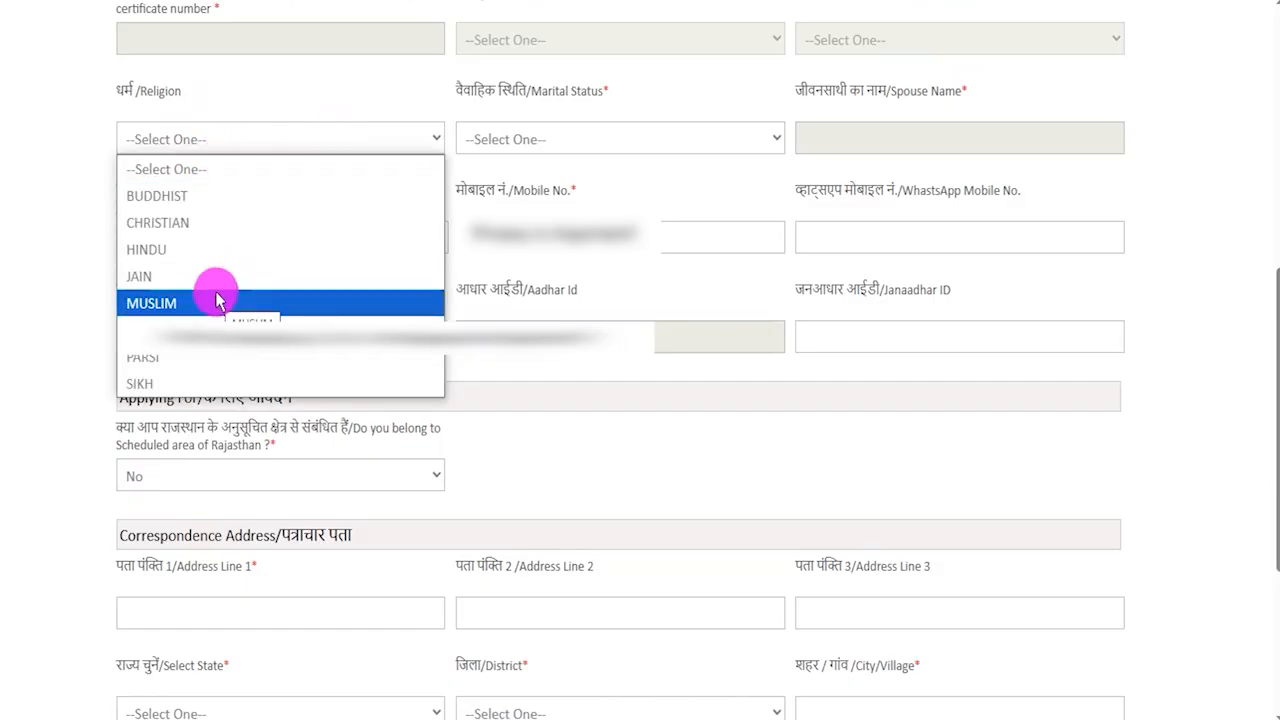
click(250, 249)
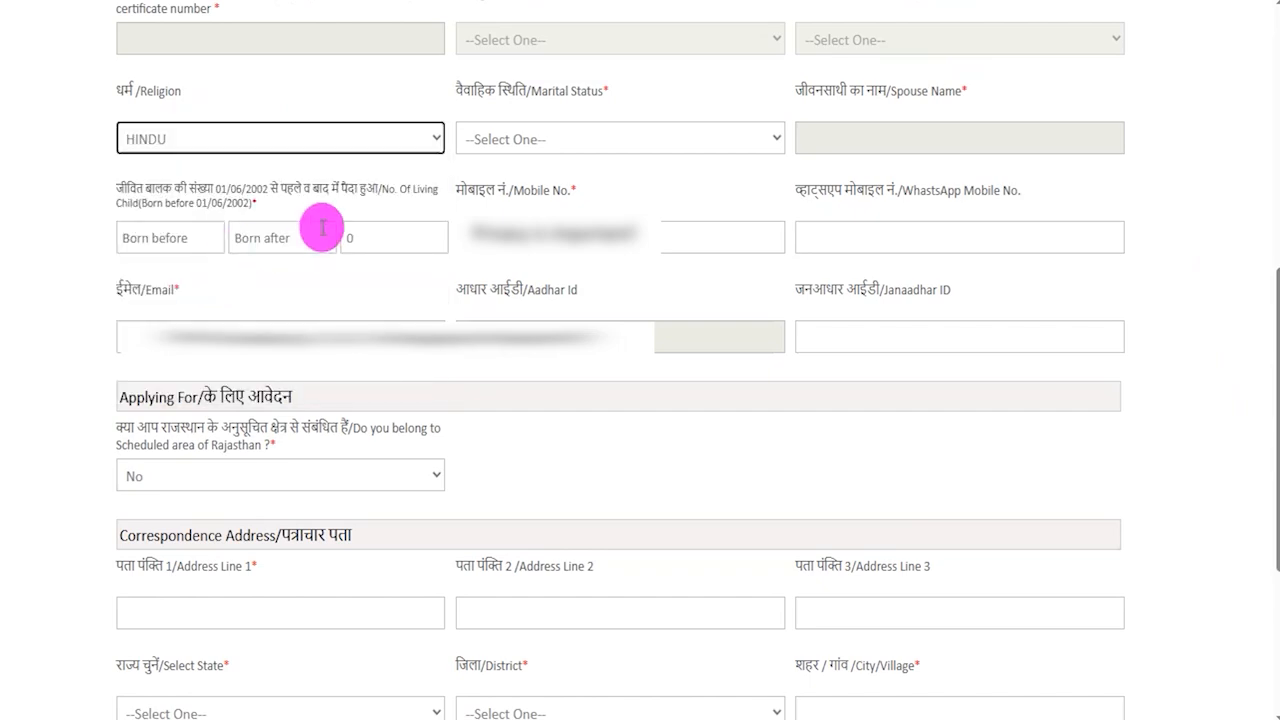
click(603, 141)
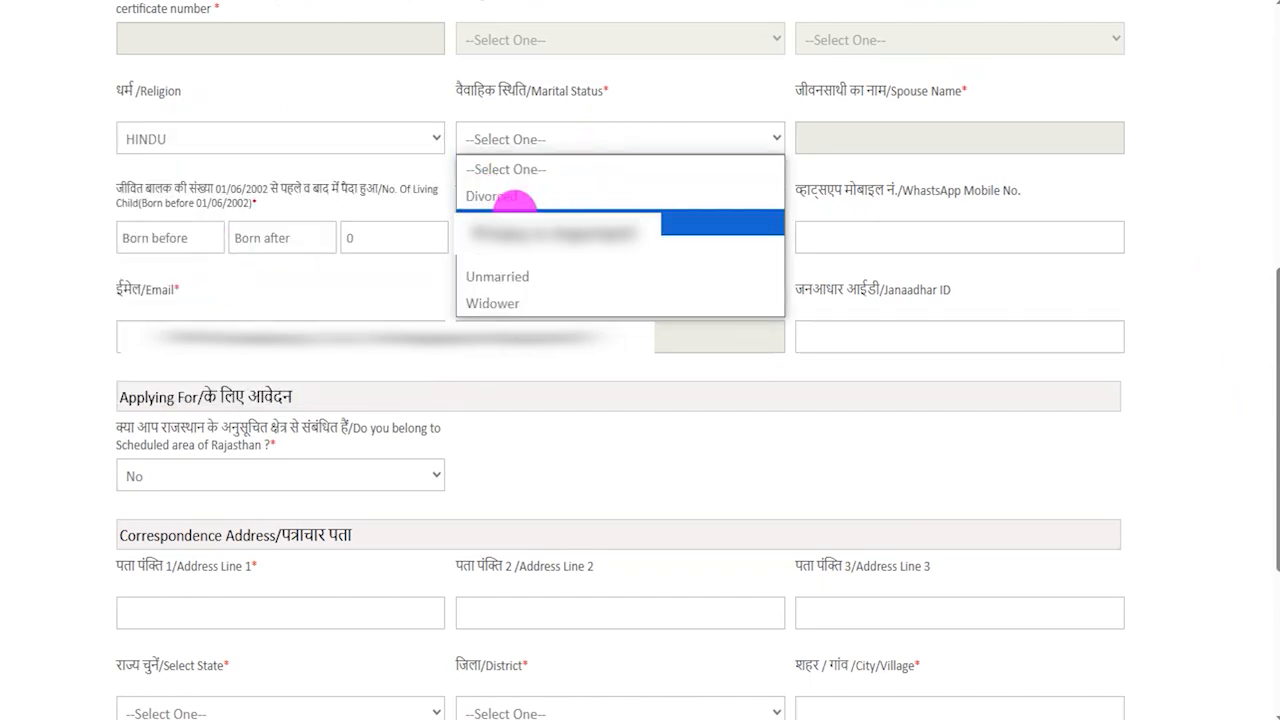
click(505, 287)
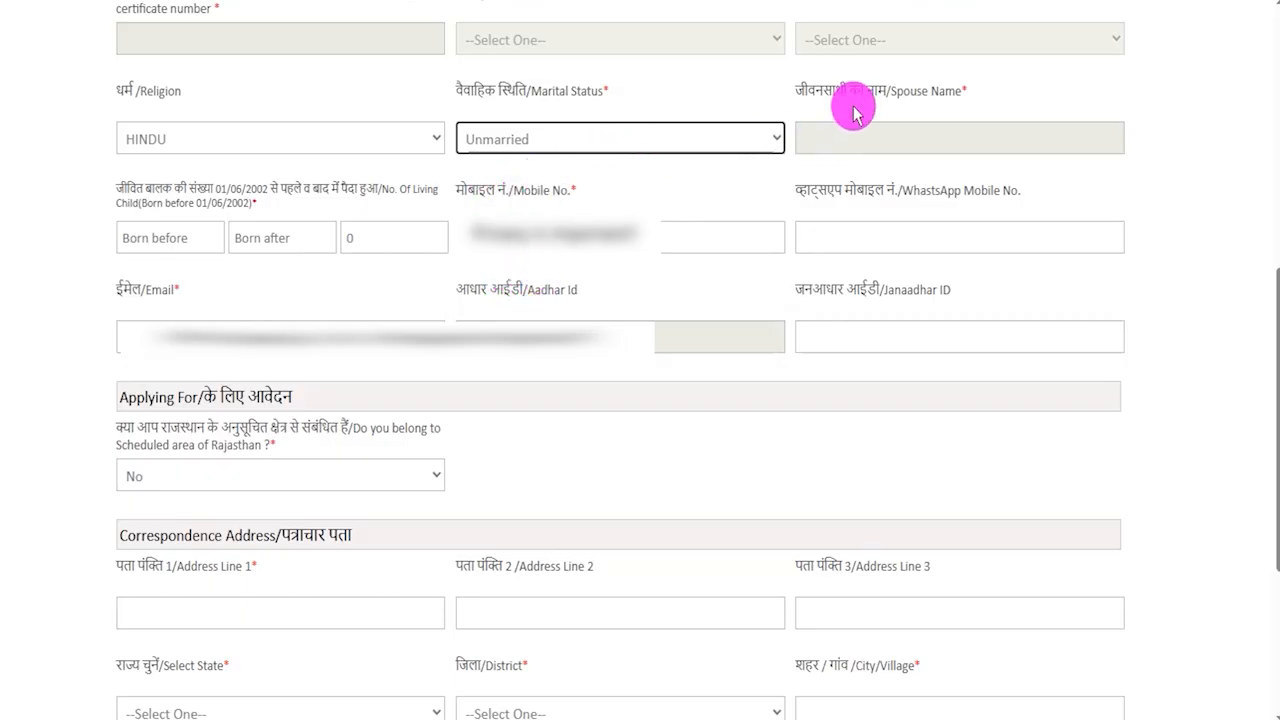
click(890, 148)
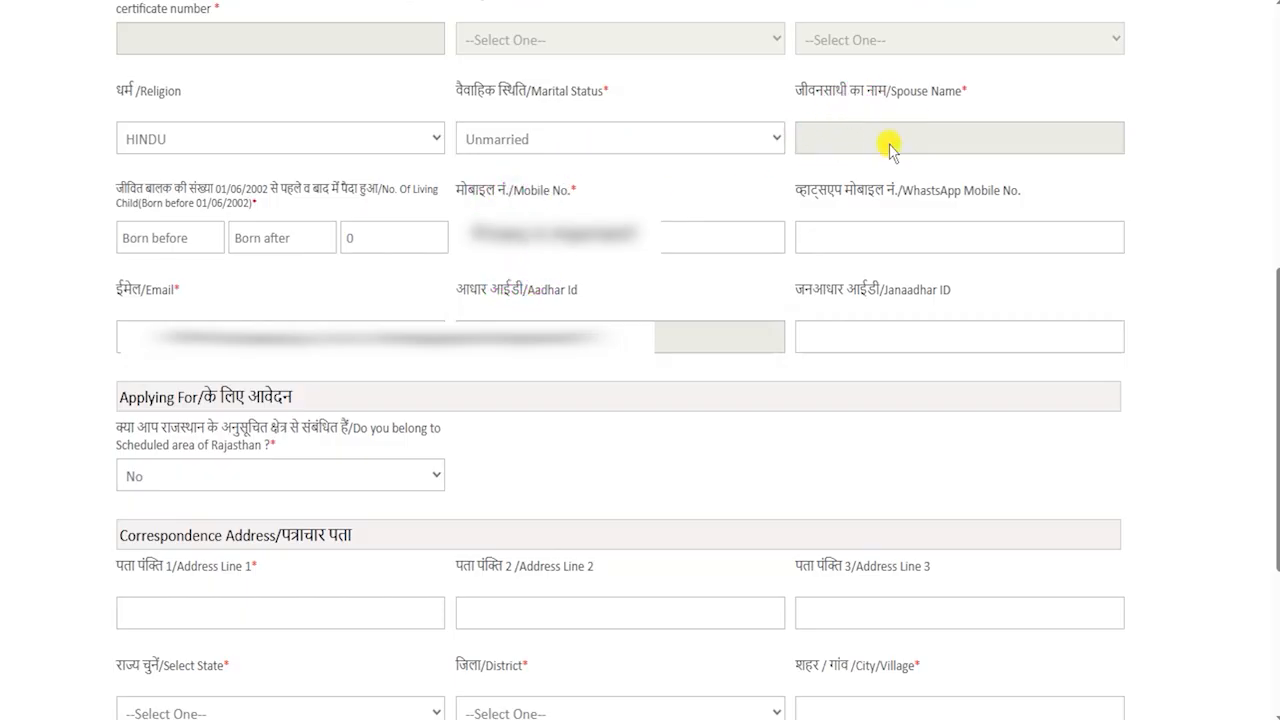
Enter 0 for the number of living children born before and born after 01/06/2002
click(168, 236)
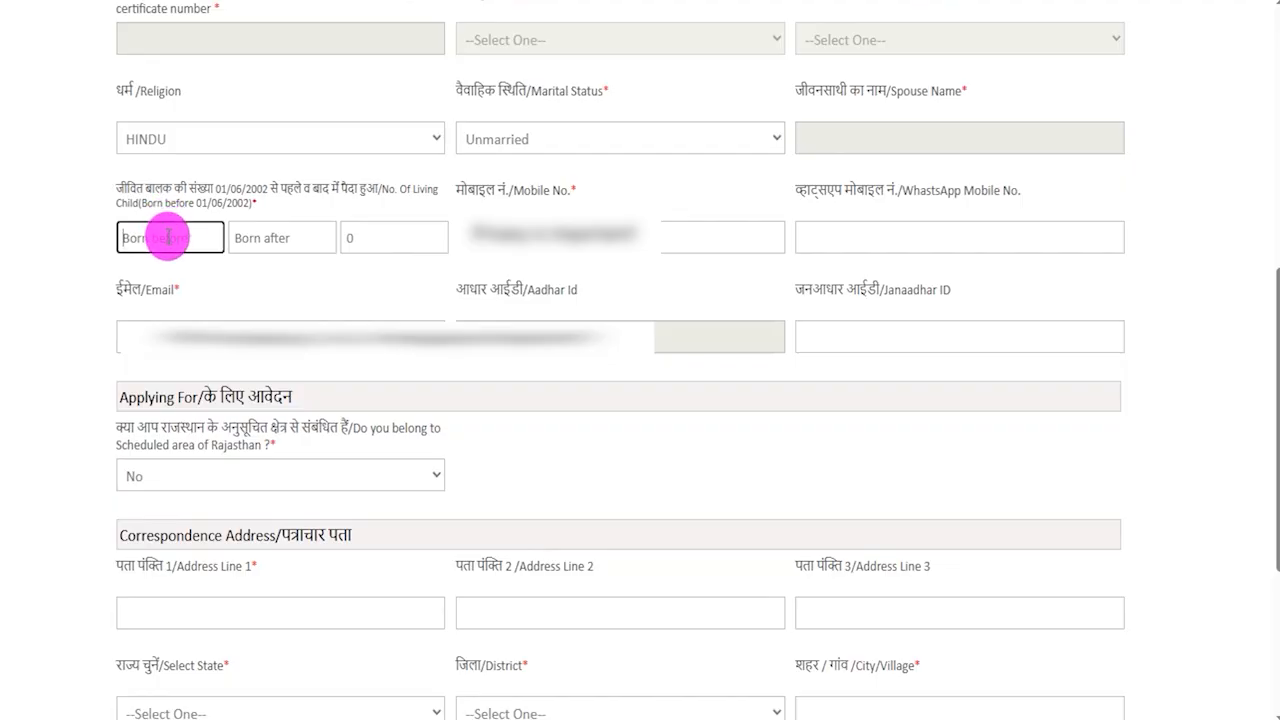
click(243, 240)
text(0)
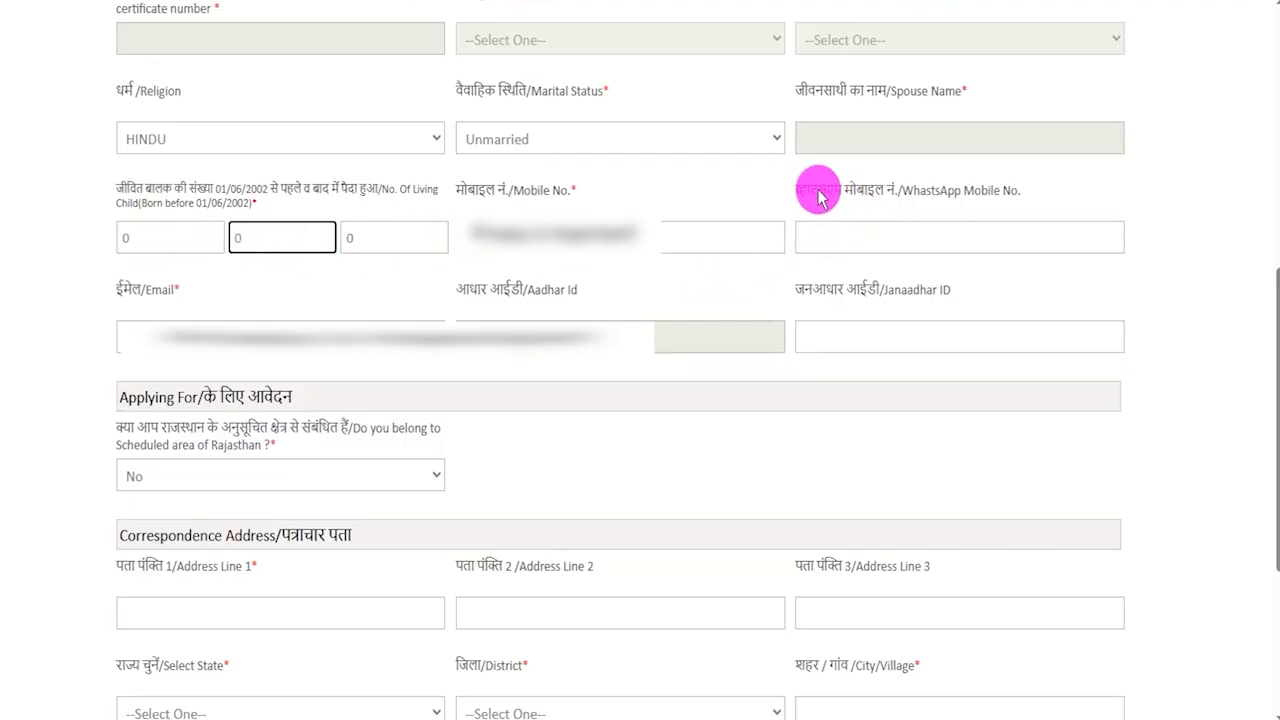
Review the WhatsApp mobile number and Janaadhar ID fields and the options for belonging to the Scheduled area of Rajasthan
drag(820, 194, 908, 194)
click(875, 237)
click(875, 237)
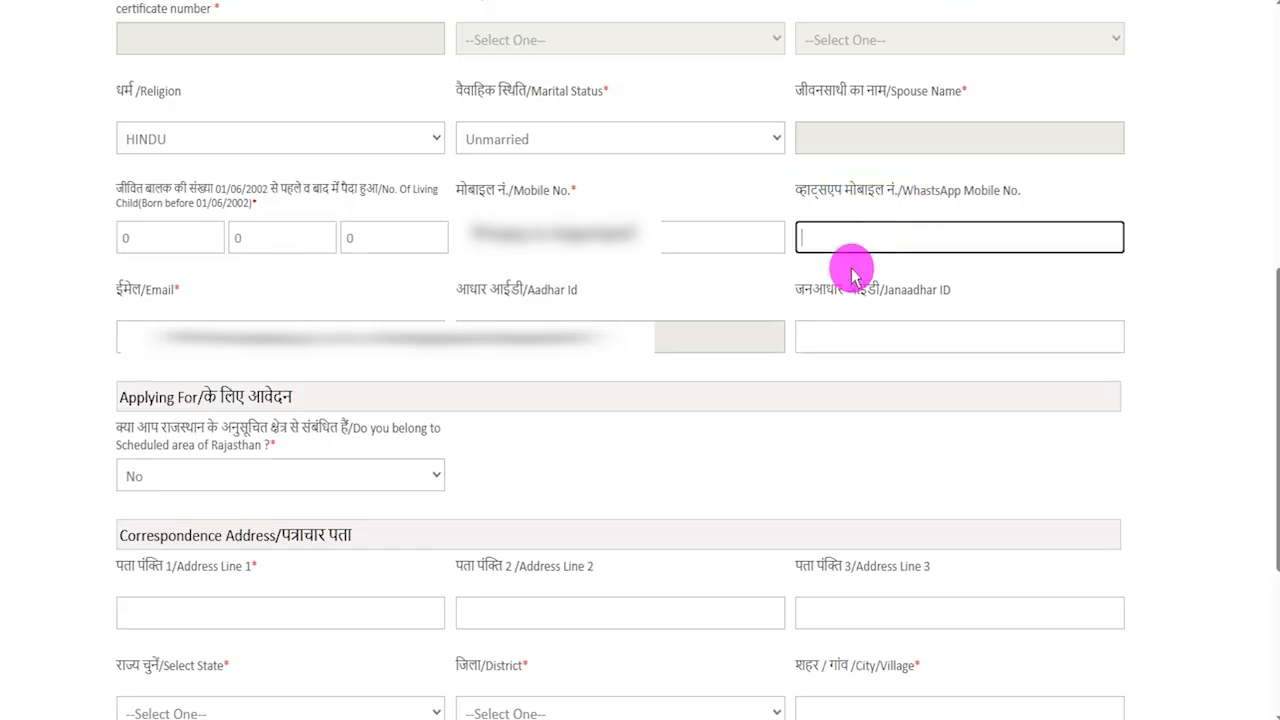
drag(824, 289, 922, 298)
click(872, 344)
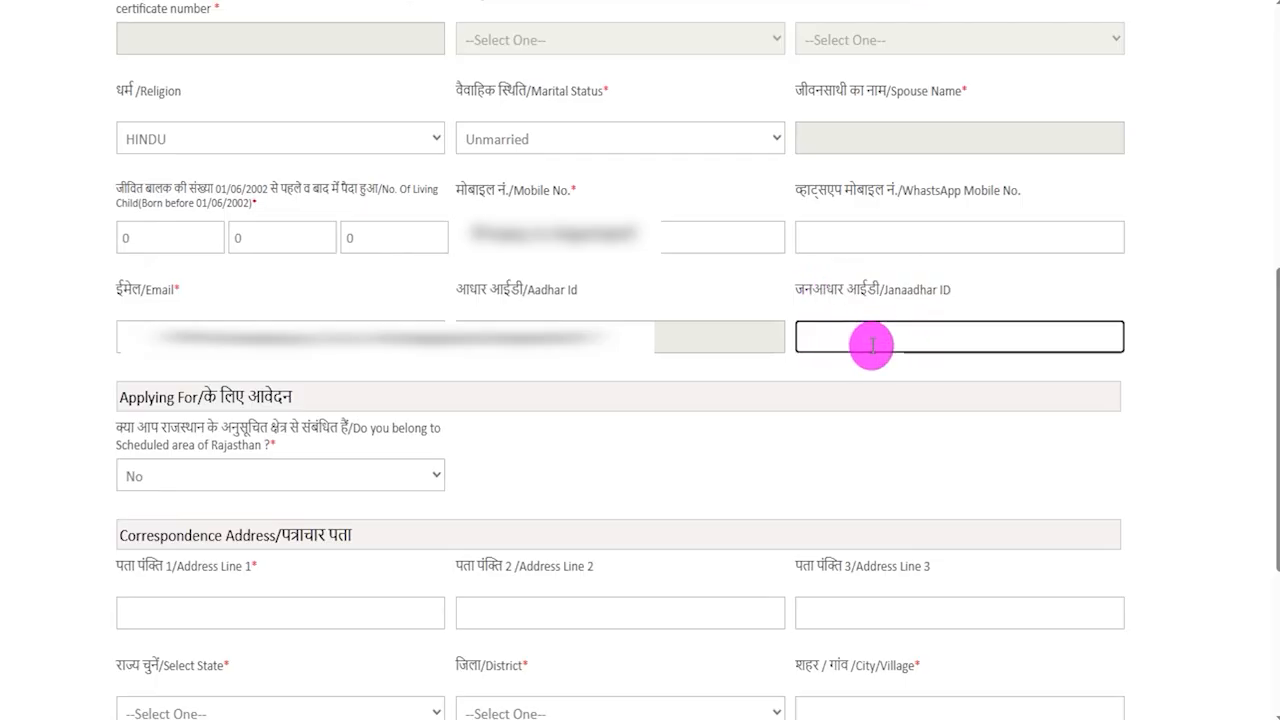
click(290, 477)
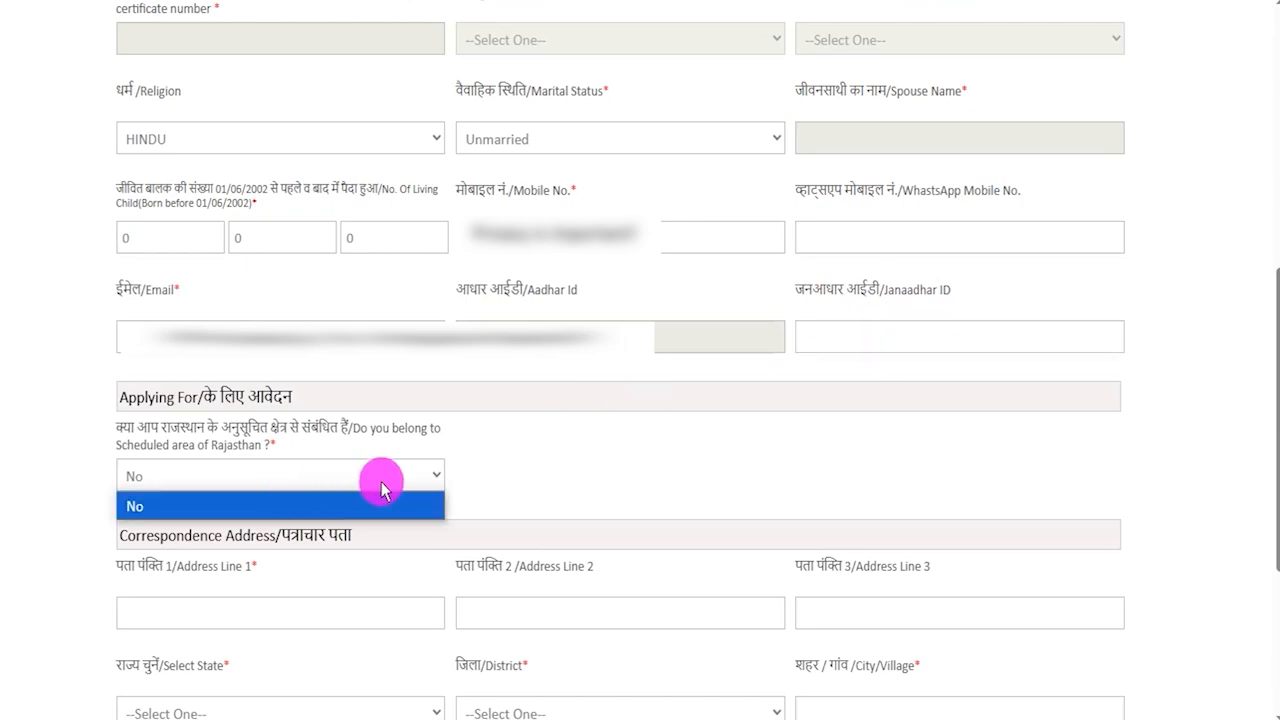
click(560, 470)
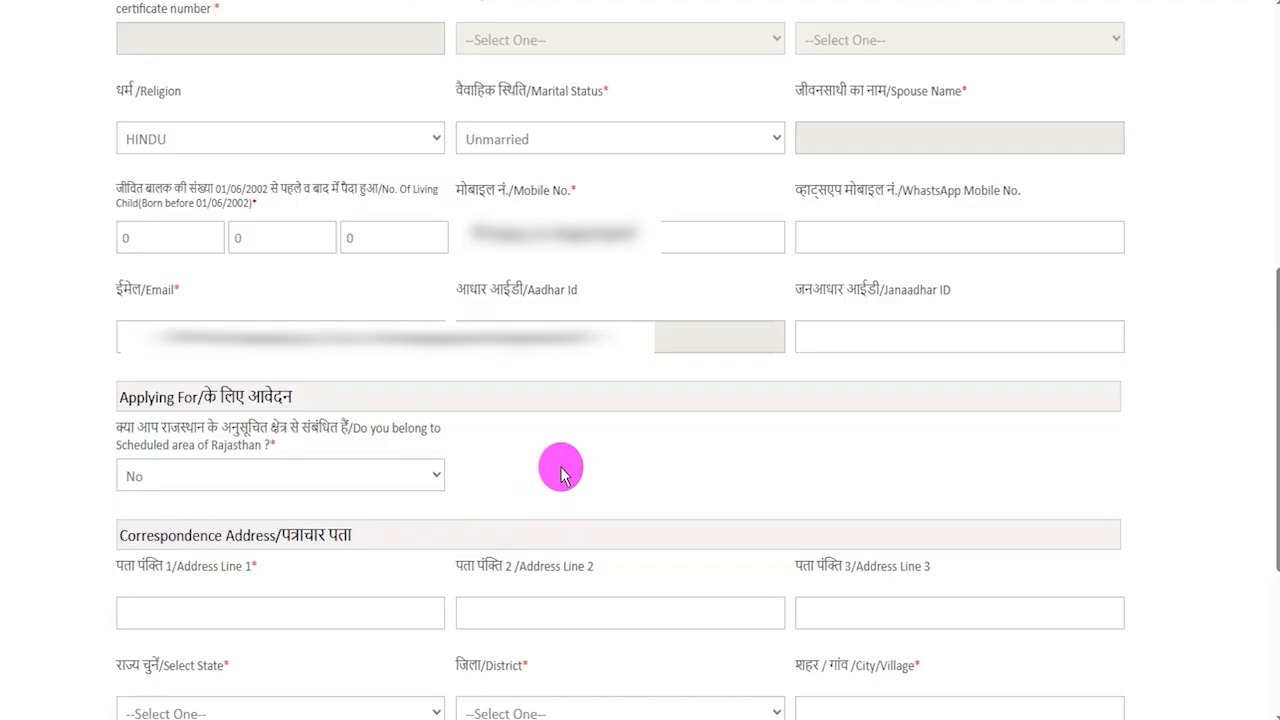
Review the Correspondence Address fields, including address lines, state, district, city/village, pin code and phone number
drag(124, 535, 346, 538)
scroll(480, 349, down, 3)
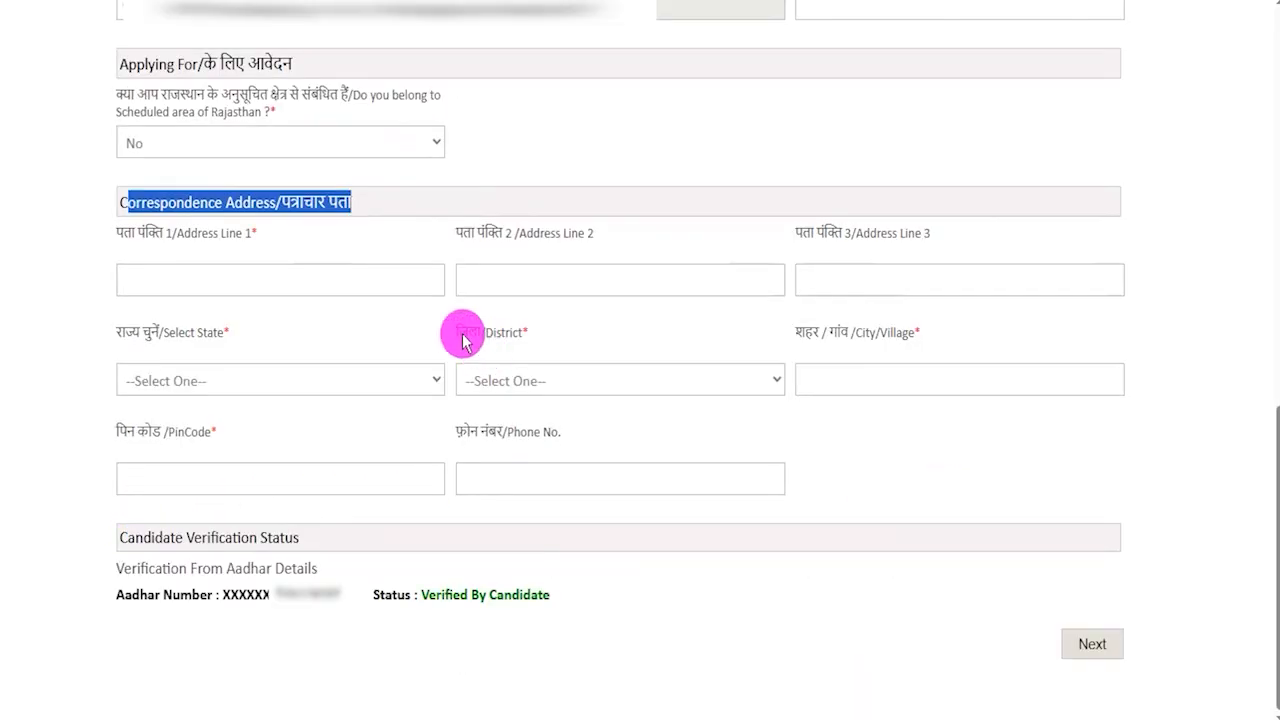
click(329, 271)
click(701, 279)
click(205, 380)
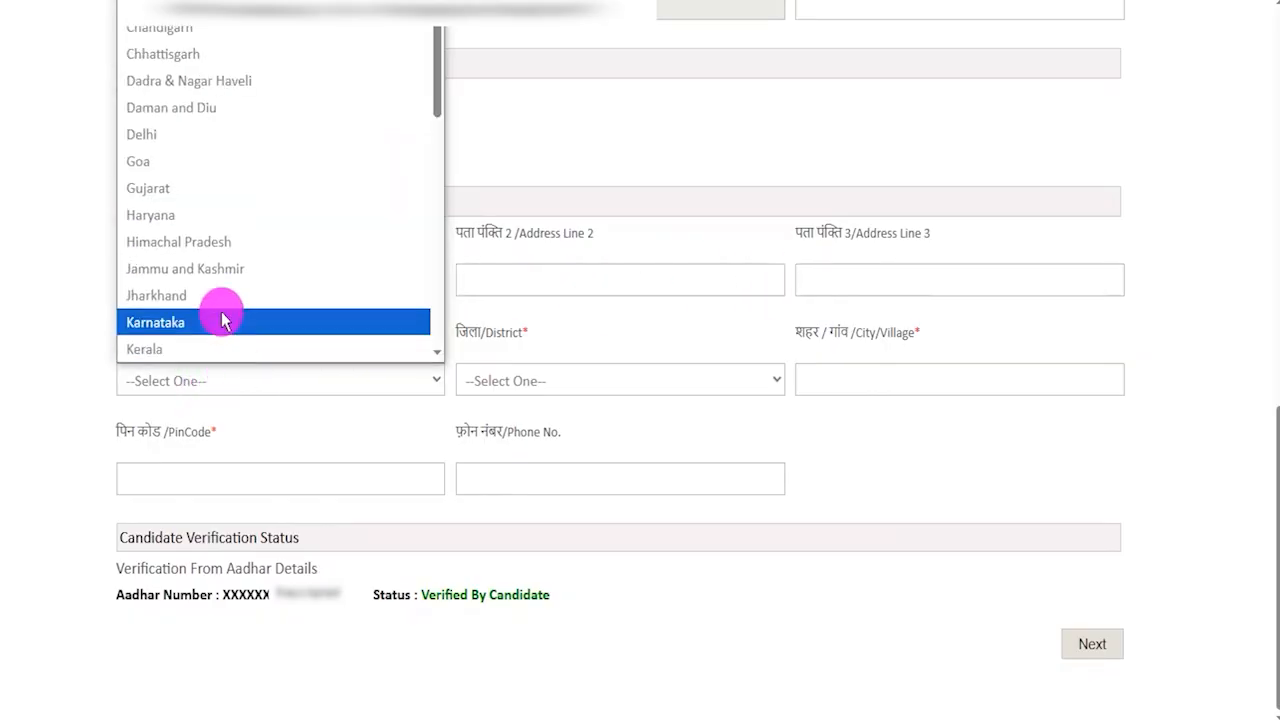
click(548, 380)
click(886, 429)
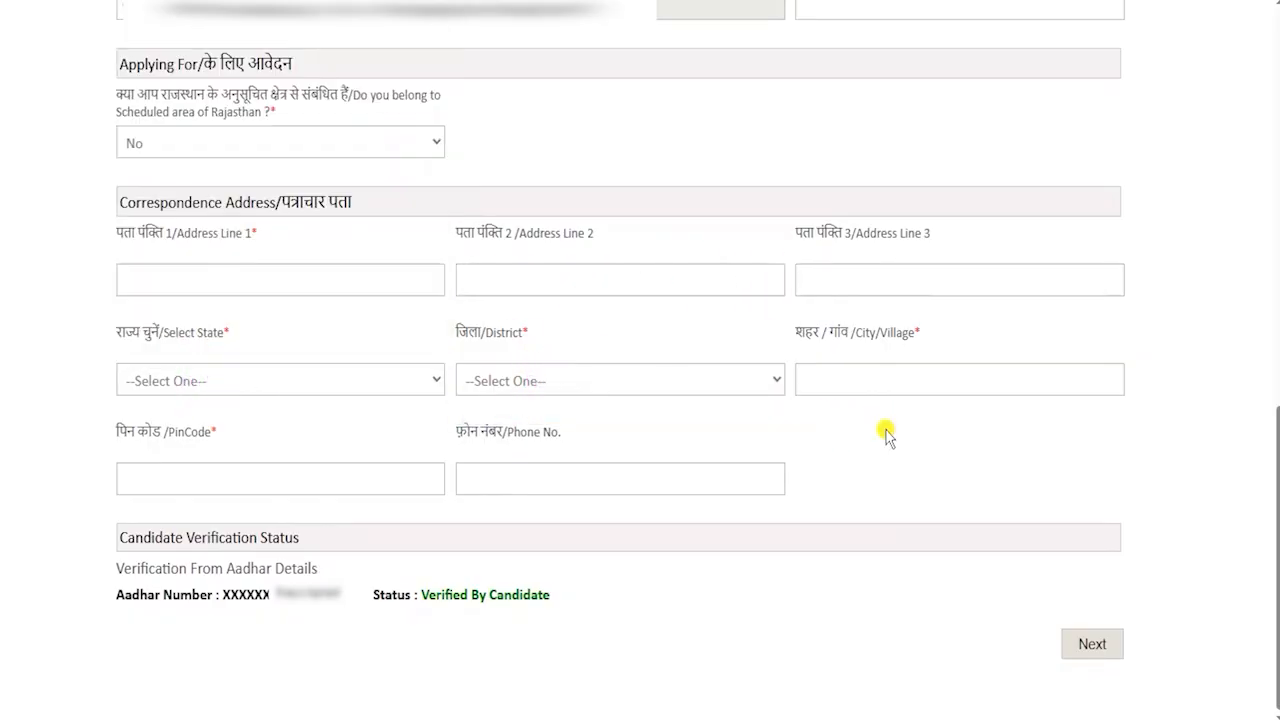
click(887, 377)
click(283, 480)
drag(484, 431, 545, 440)
click(549, 472)
click(548, 472)
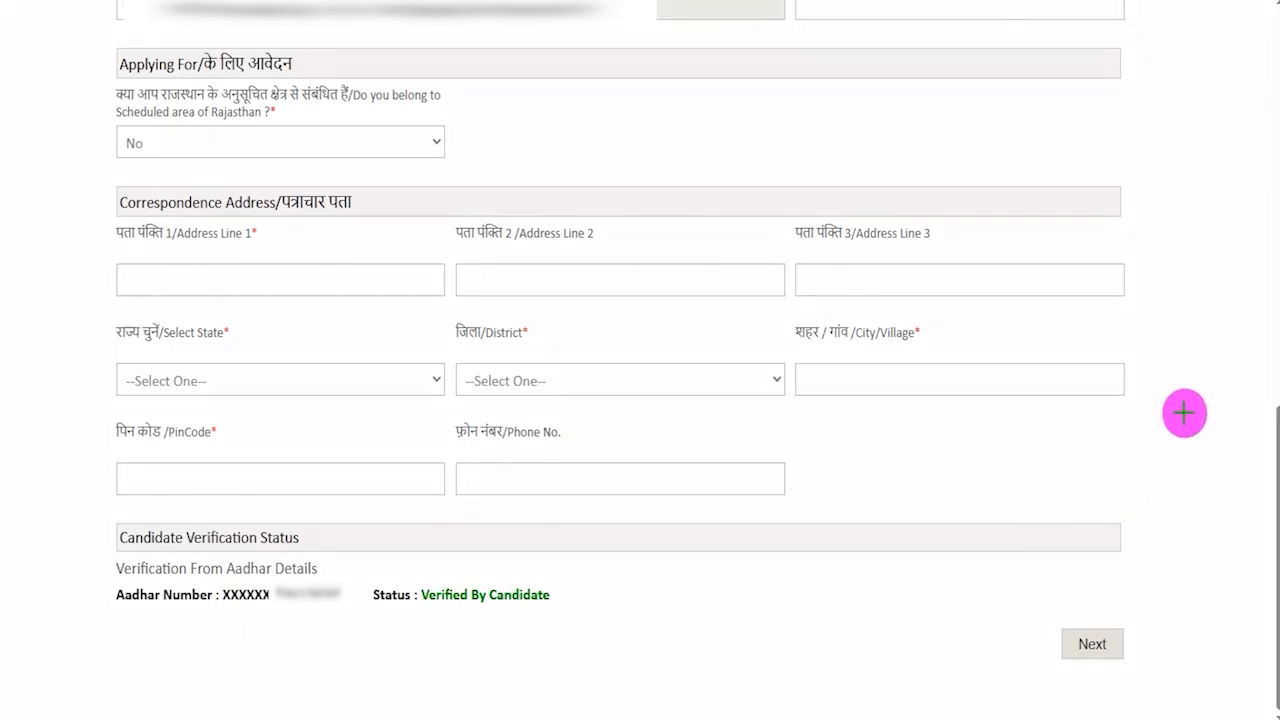
Proceed to Personal Details and set the domicile to Indian nationality, home state Uttar Pradesh and home district Amroha
drag(1204, 371, 1121, 634)
click(1118, 638)
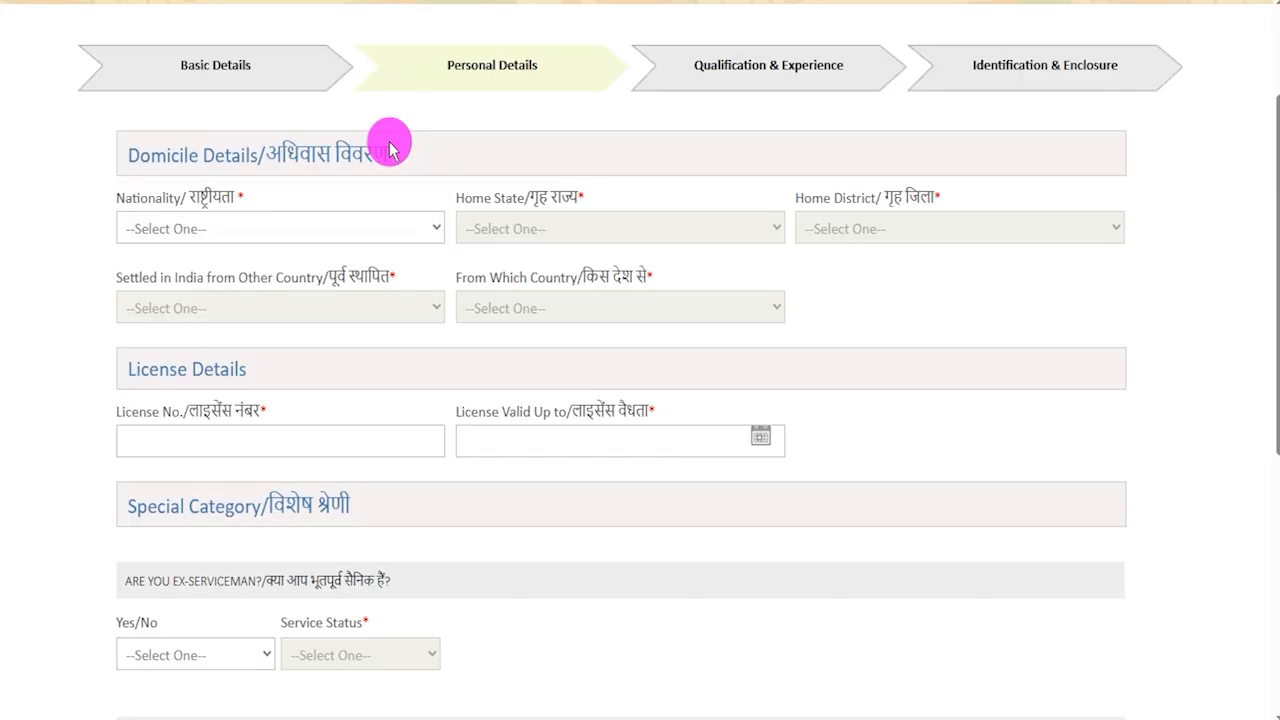
click(302, 228)
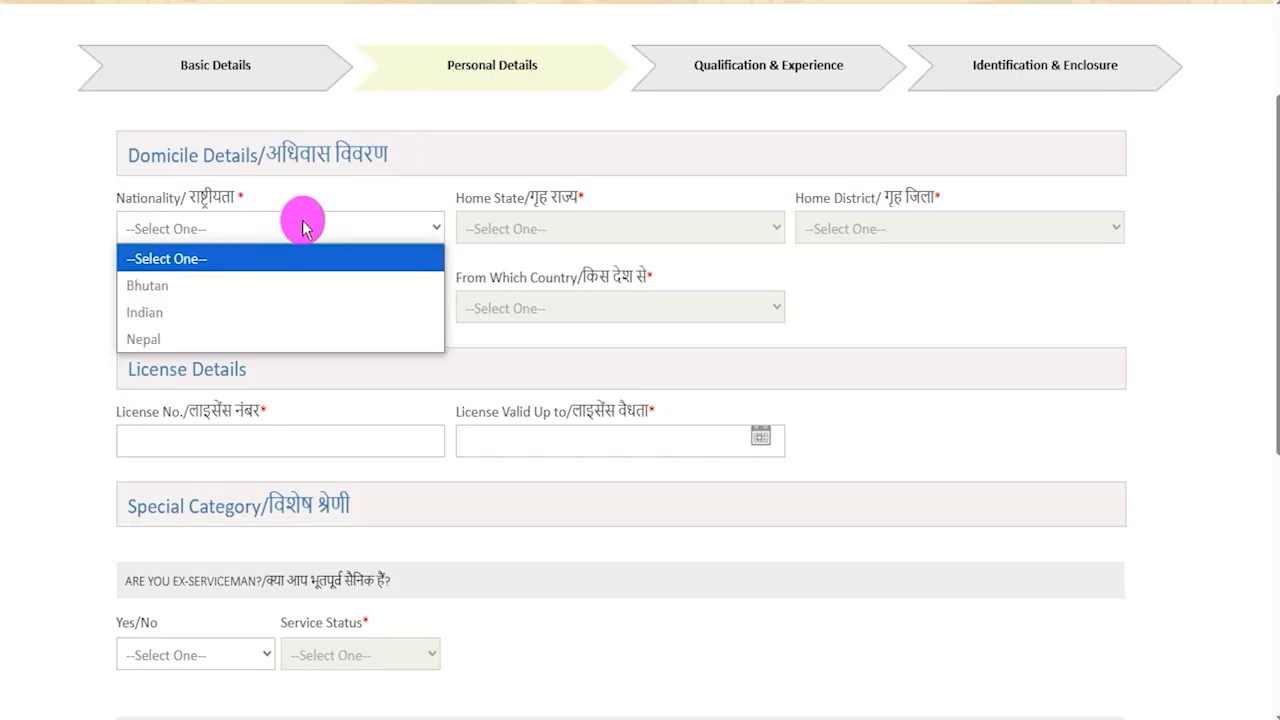
click(211, 317)
click(566, 235)
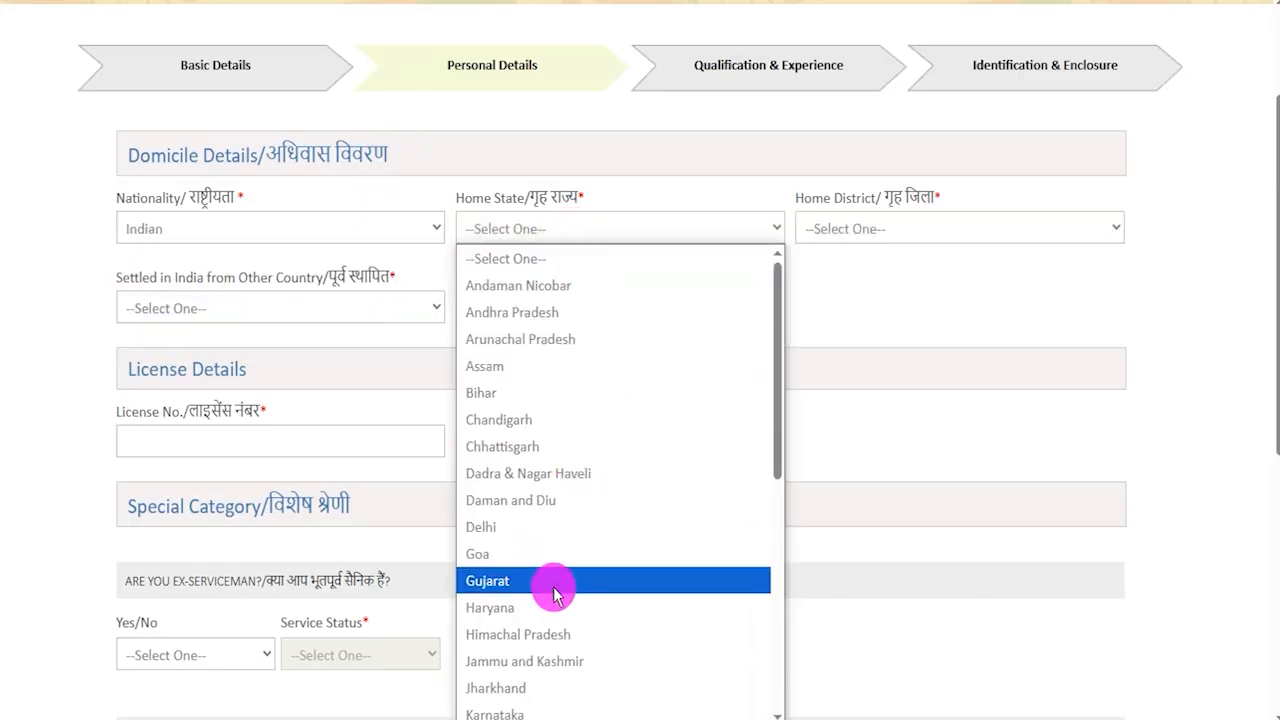
scroll(540, 645, down, 5)
click(535, 655)
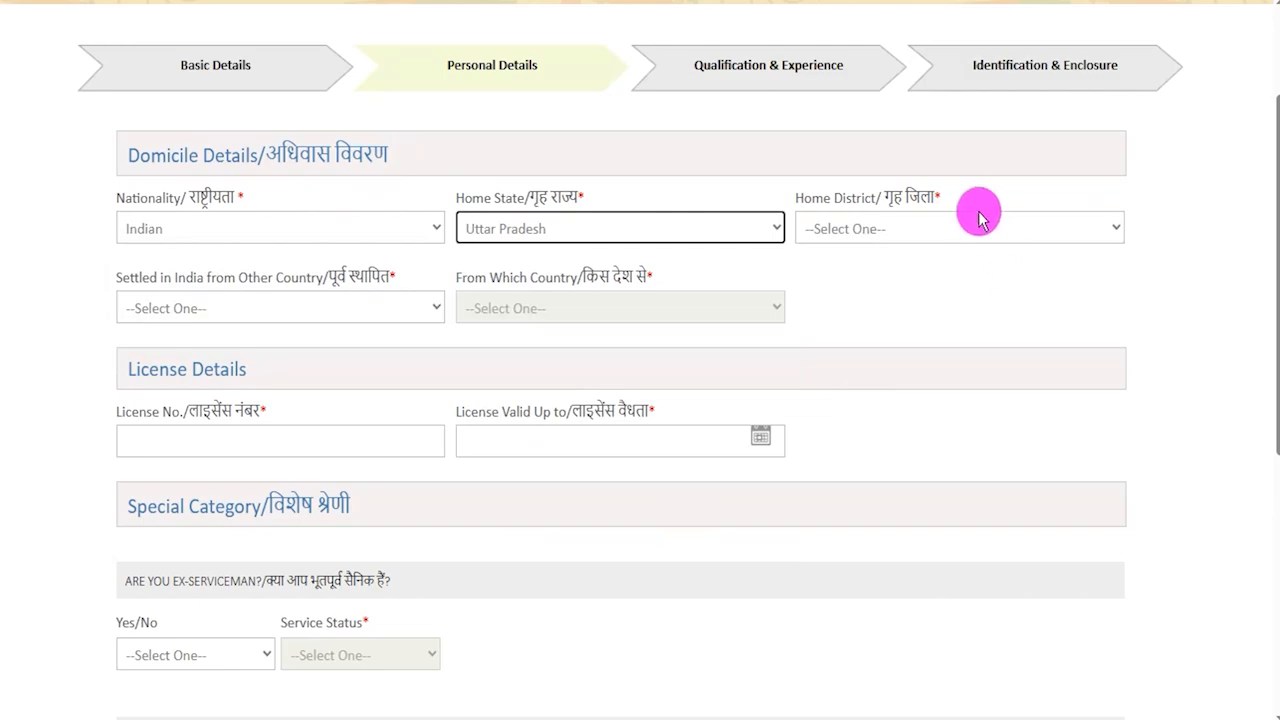
click(920, 228)
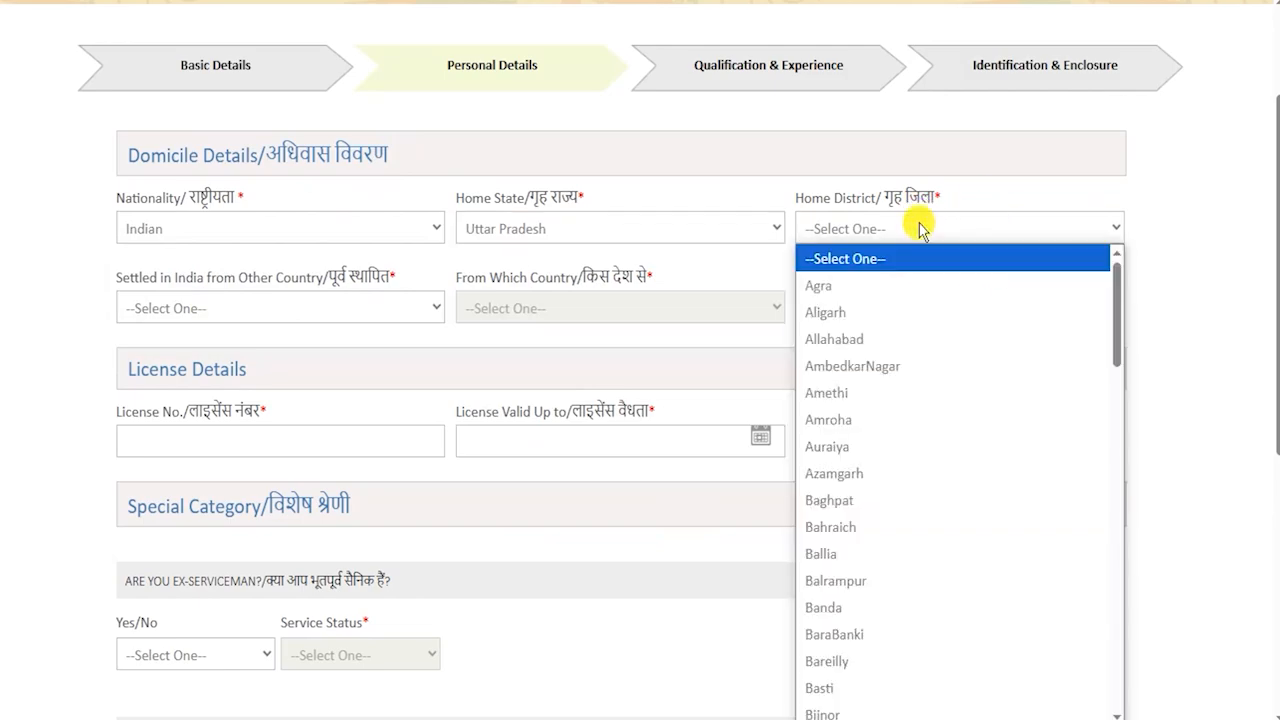
click(852, 425)
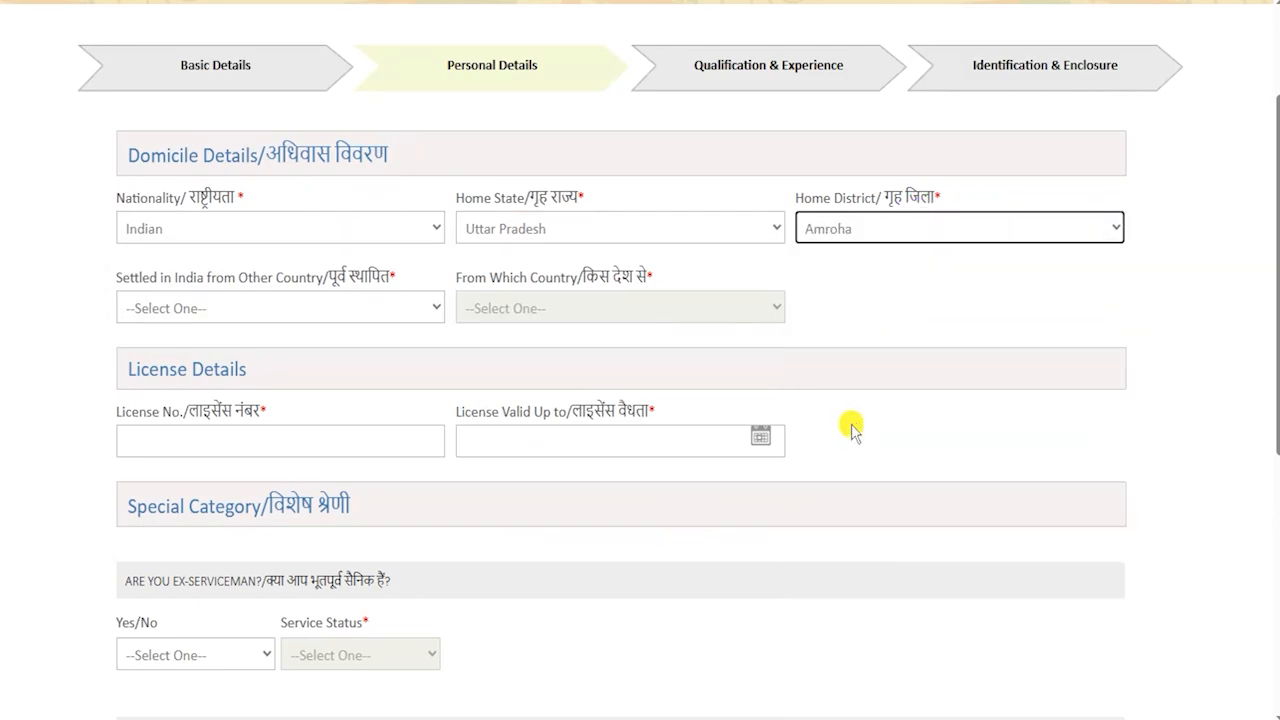
Set Settled in India from Other Country to Yes and view the available source countries
click(237, 310)
click(175, 390)
click(520, 308)
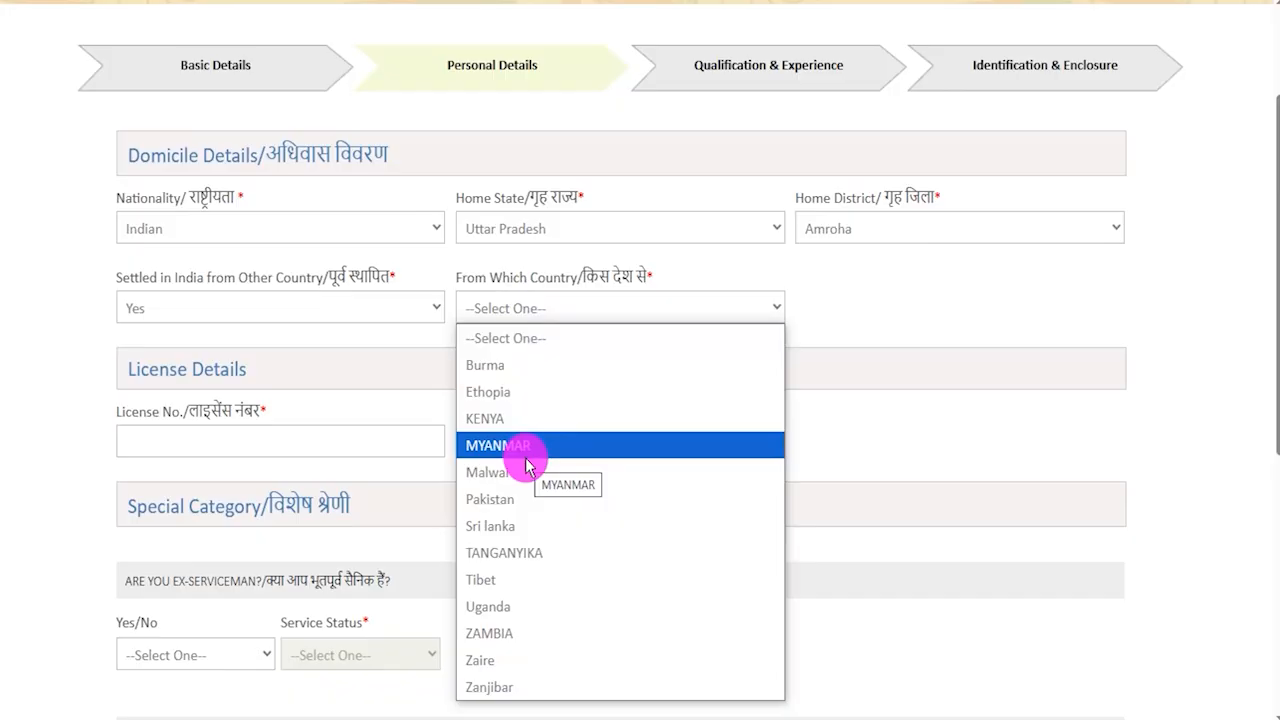
Set Settled in India from Other Country to No and move on to the License Details section
click(337, 316)
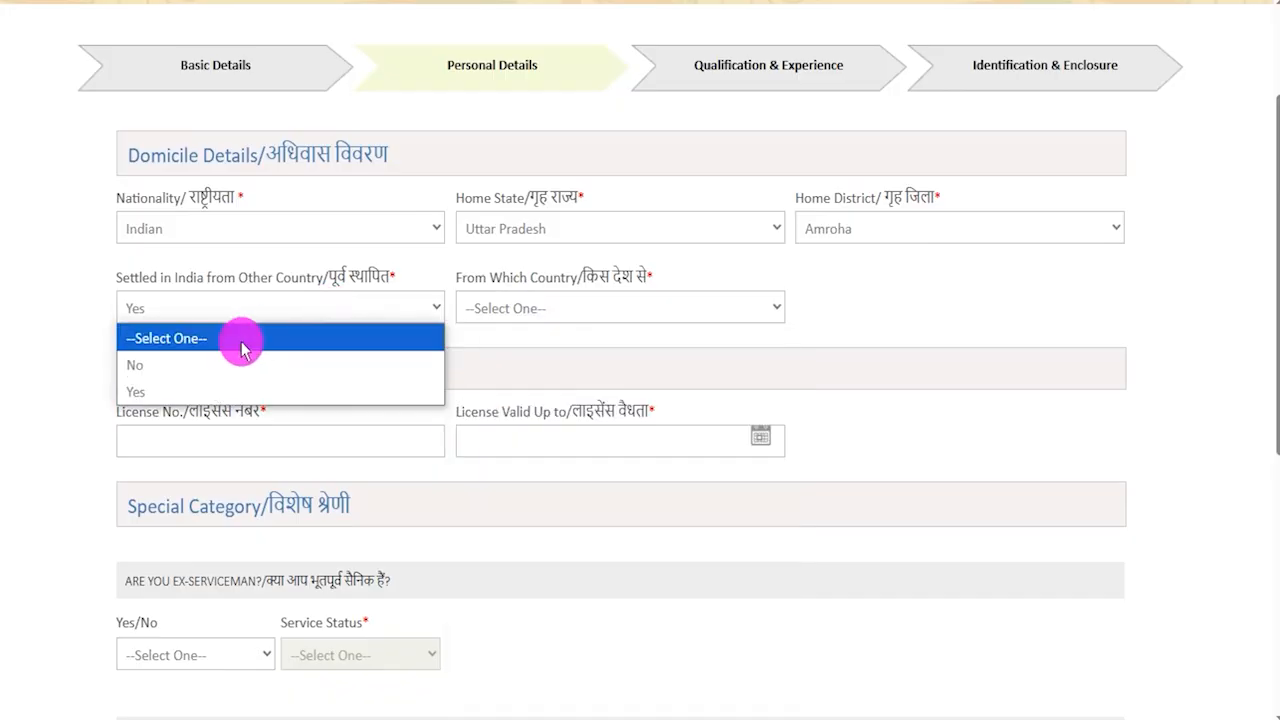
click(204, 366)
key(Tab)
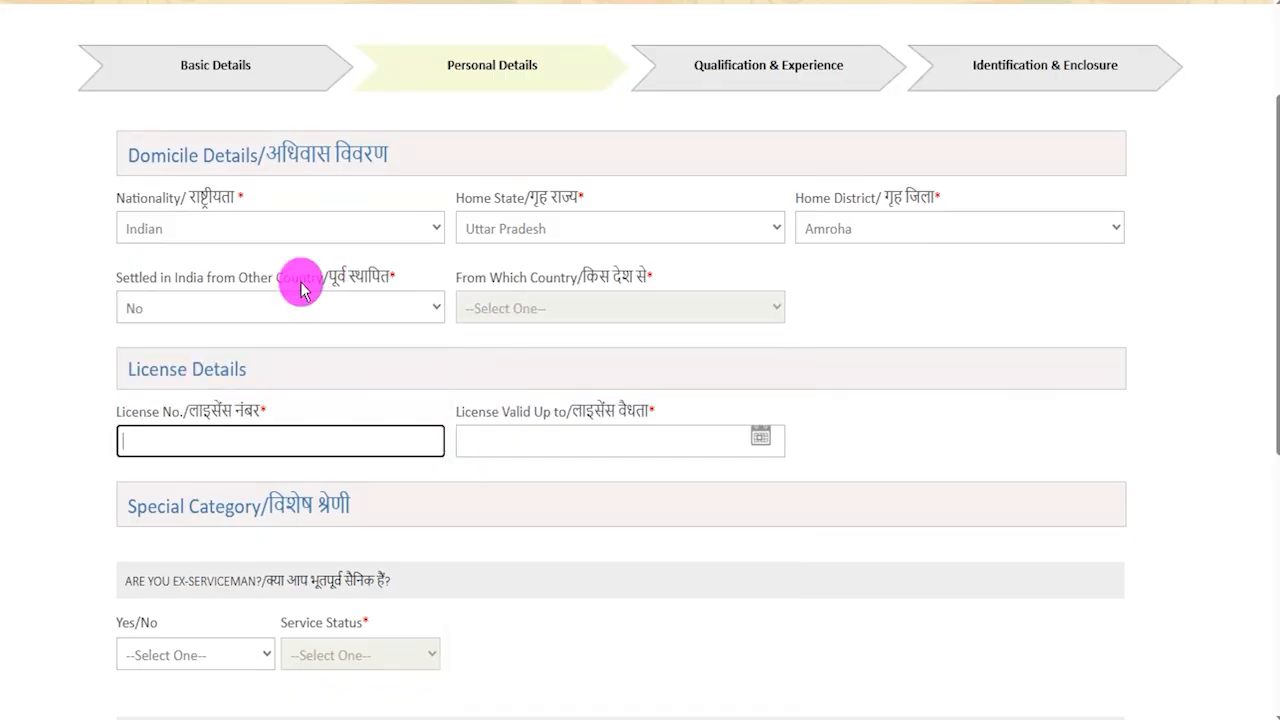
drag(135, 369, 229, 368)
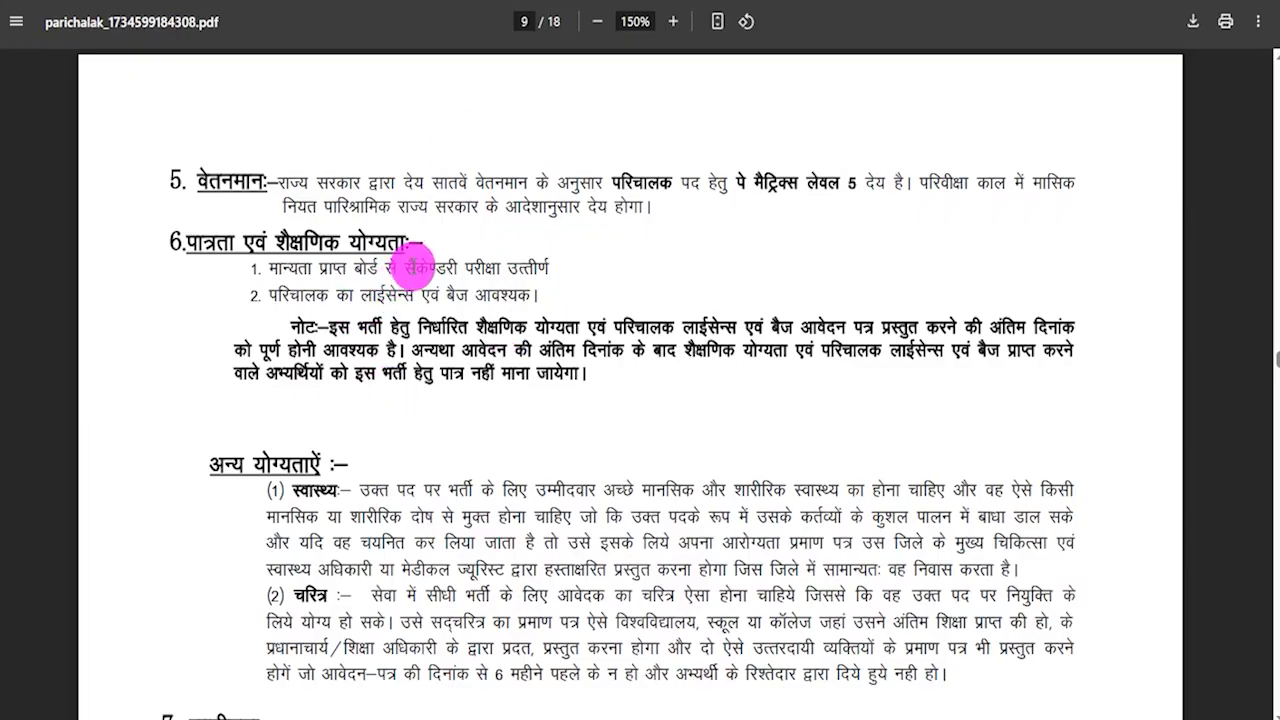
Check the secondary exam and conductor license requirements in the recruitment notice PDF, and view the form's license number and validity date fields
drag(413, 265, 507, 262)
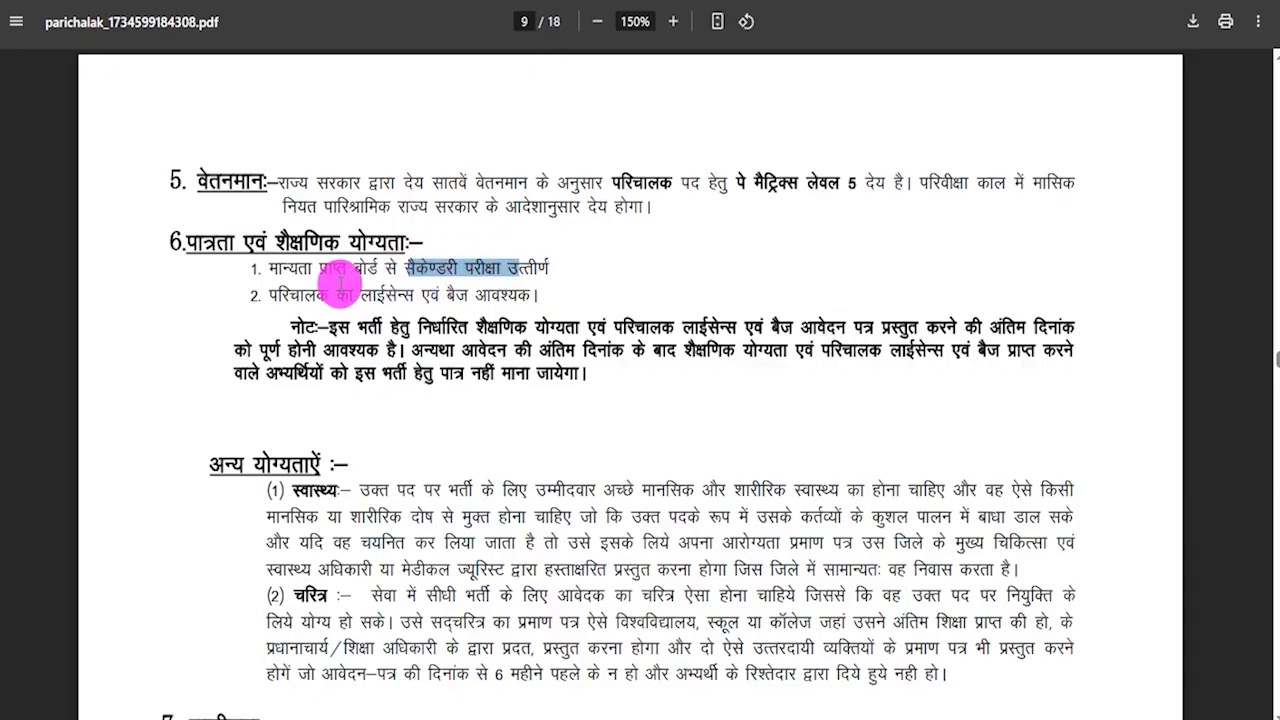
drag(270, 292, 500, 294)
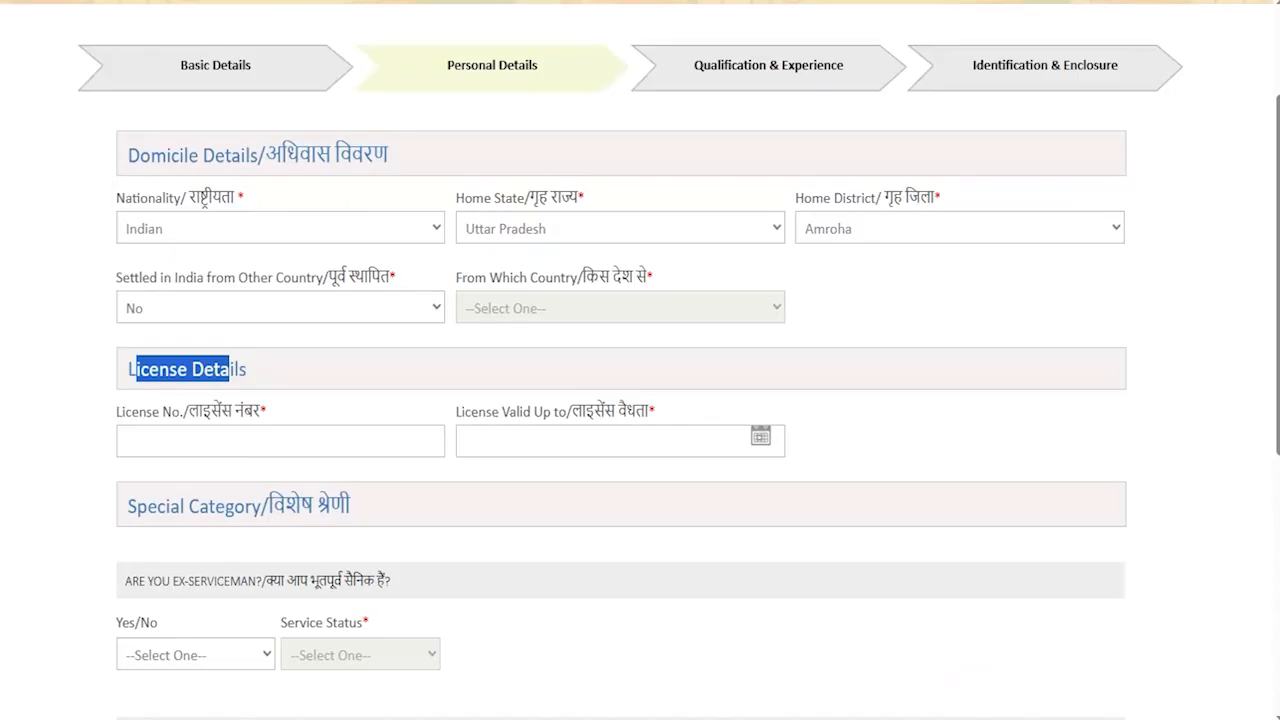
click(238, 440)
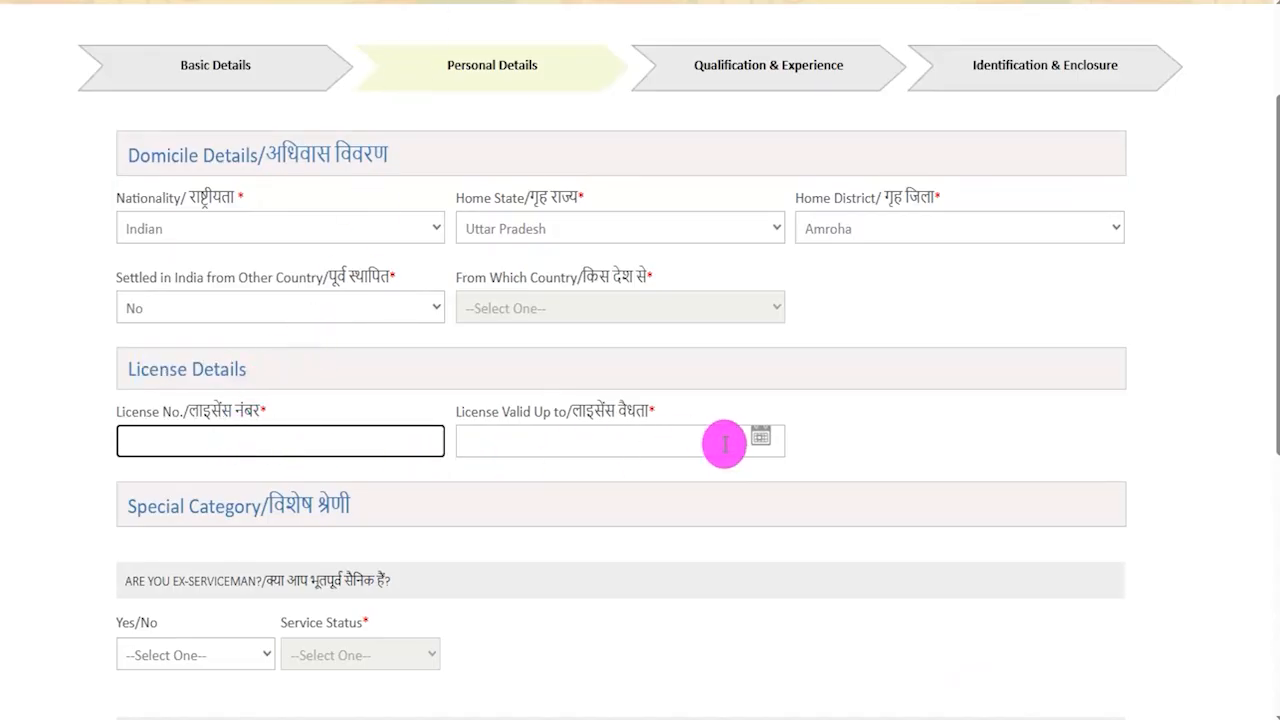
click(762, 440)
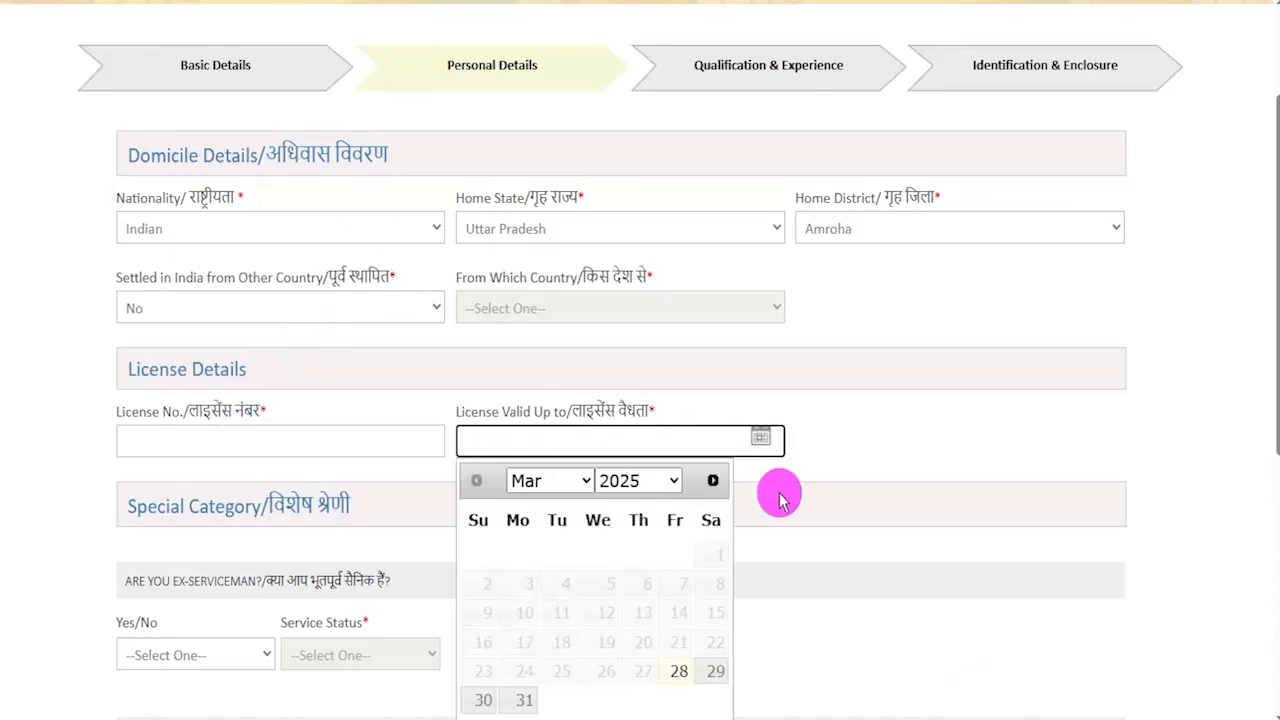
click(803, 580)
Set the ex-serviceman question to Yes to view the Service Status options, and change the answer to No
scroll(568, 565, down, 1)
scroll(568, 565, down, 2)
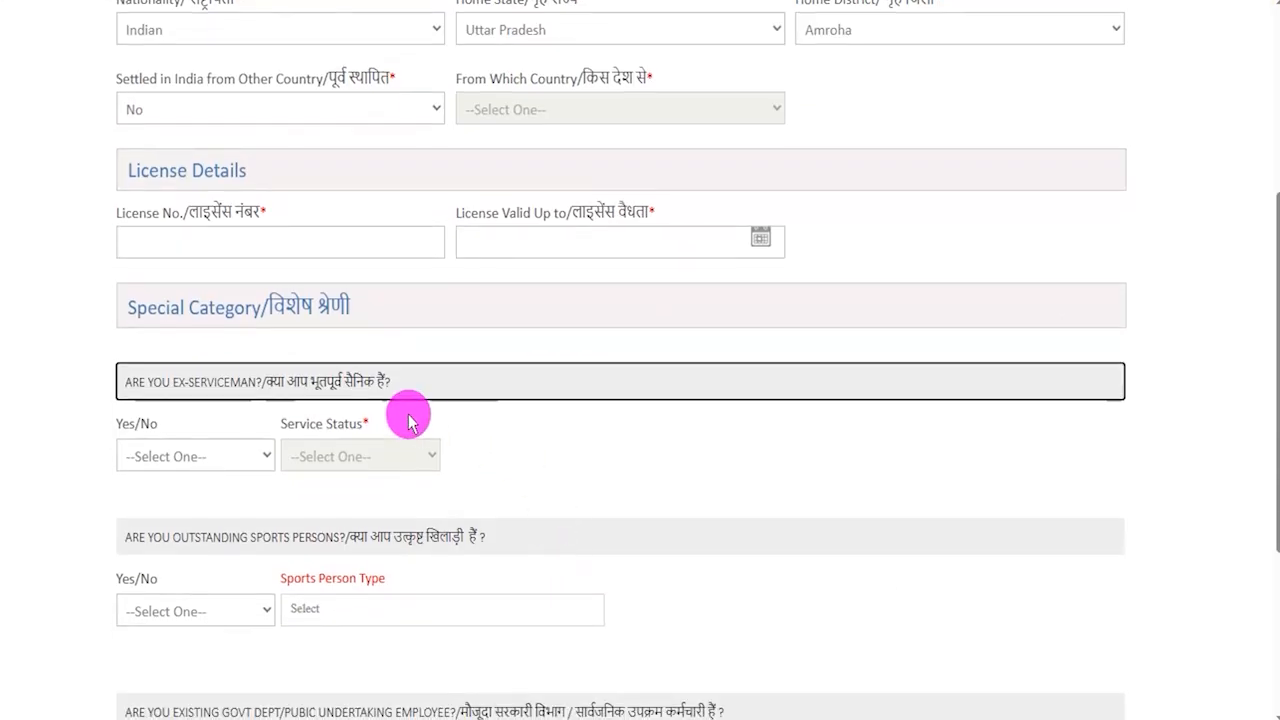
click(203, 456)
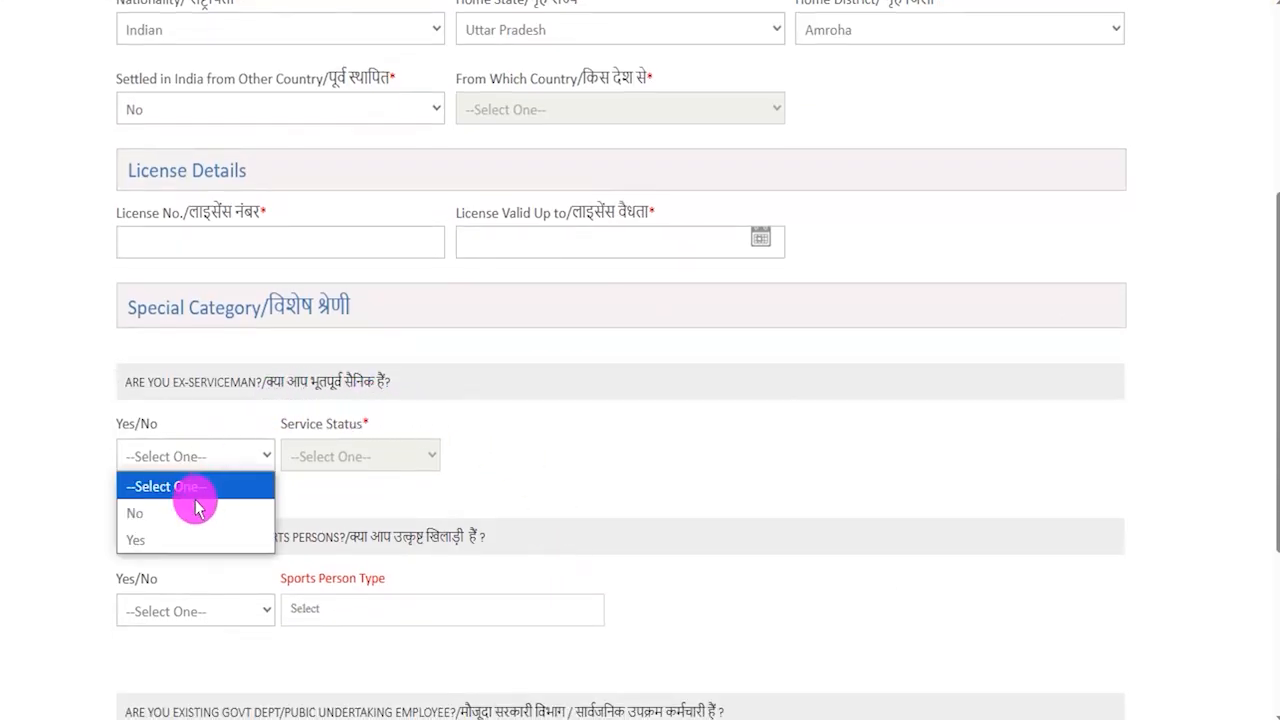
click(170, 536)
click(355, 460)
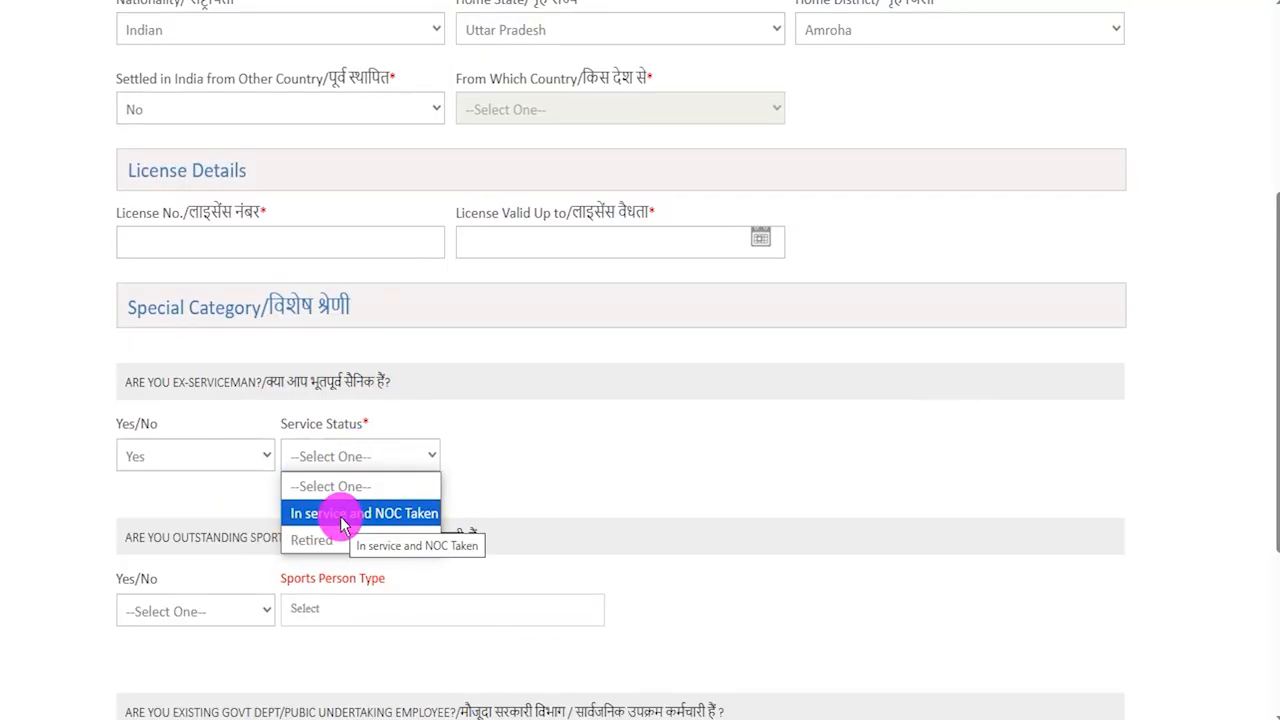
click(185, 460)
click(166, 512)
Set the outstanding sports person question to Yes to view the Sports Person Type options, and change the answer to No
scroll(340, 495, down, 3)
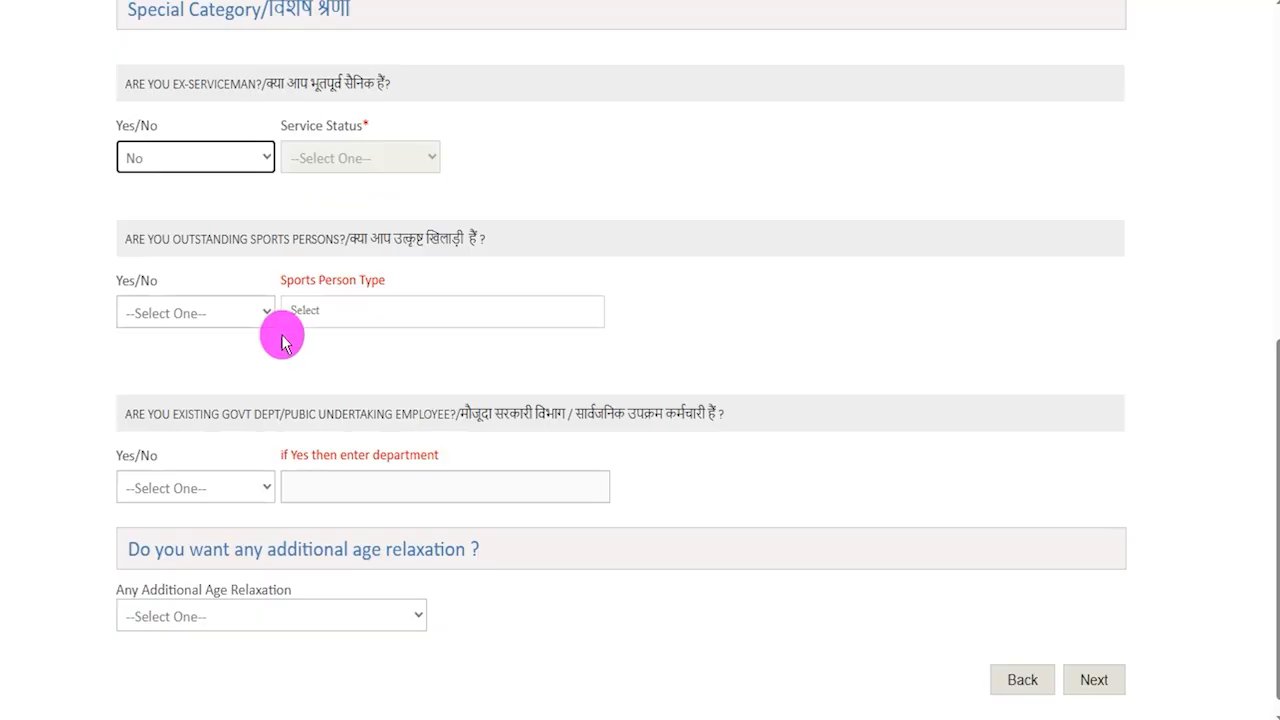
click(246, 314)
click(181, 392)
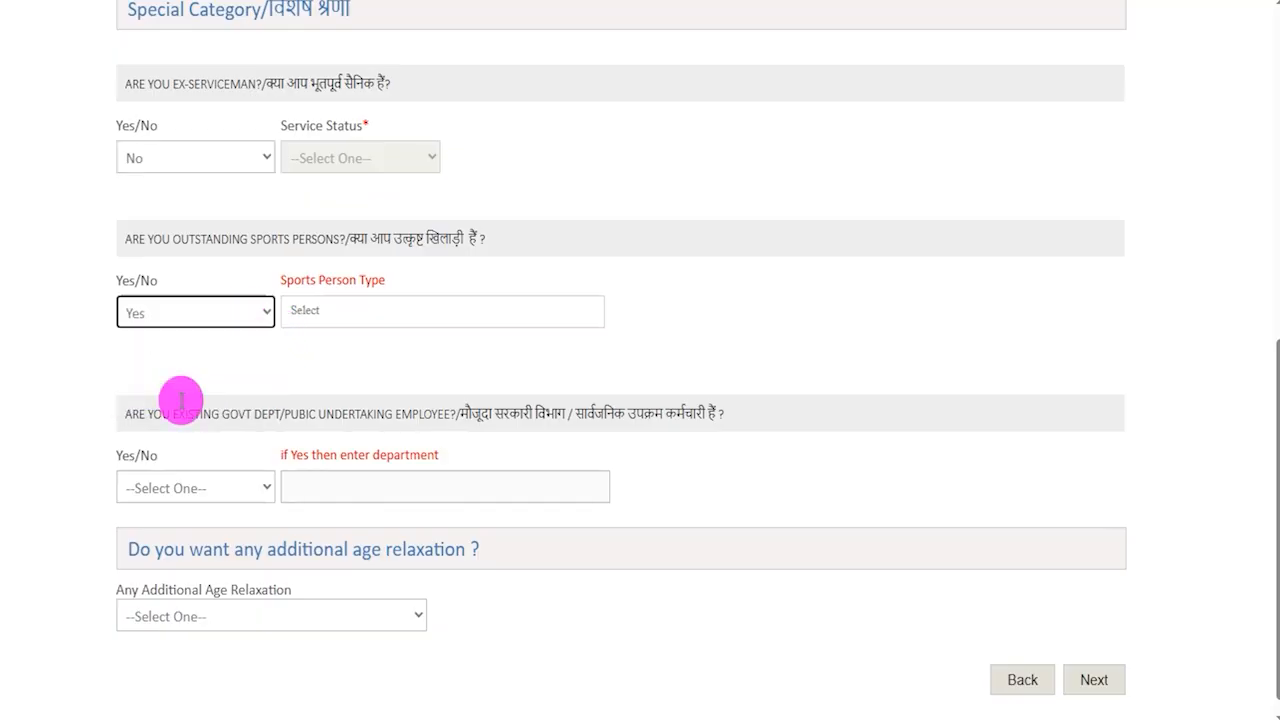
click(390, 313)
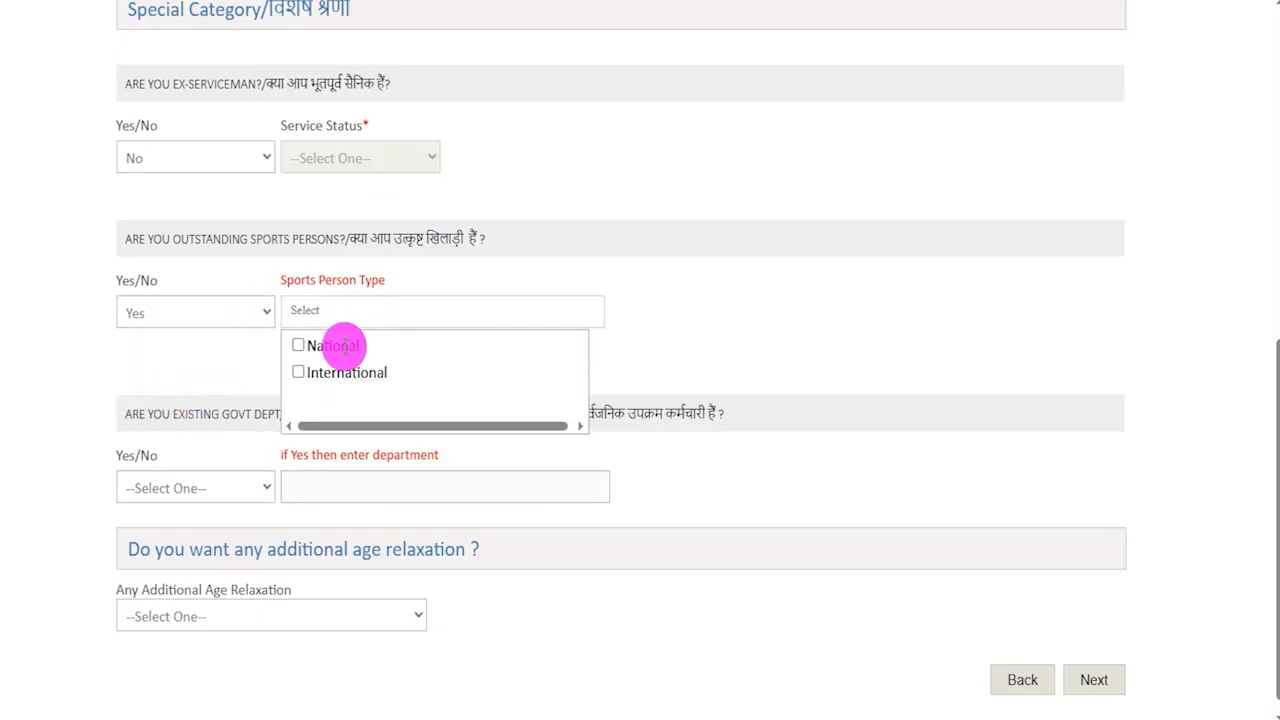
click(197, 315)
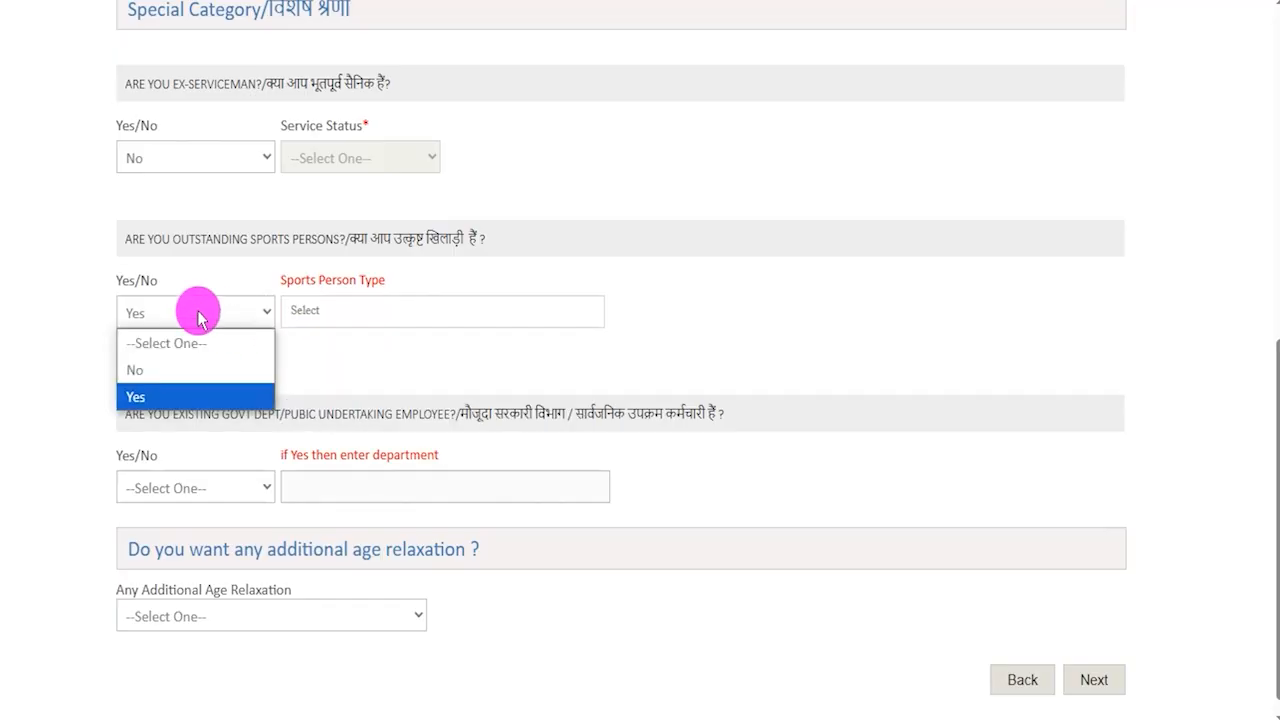
click(175, 368)
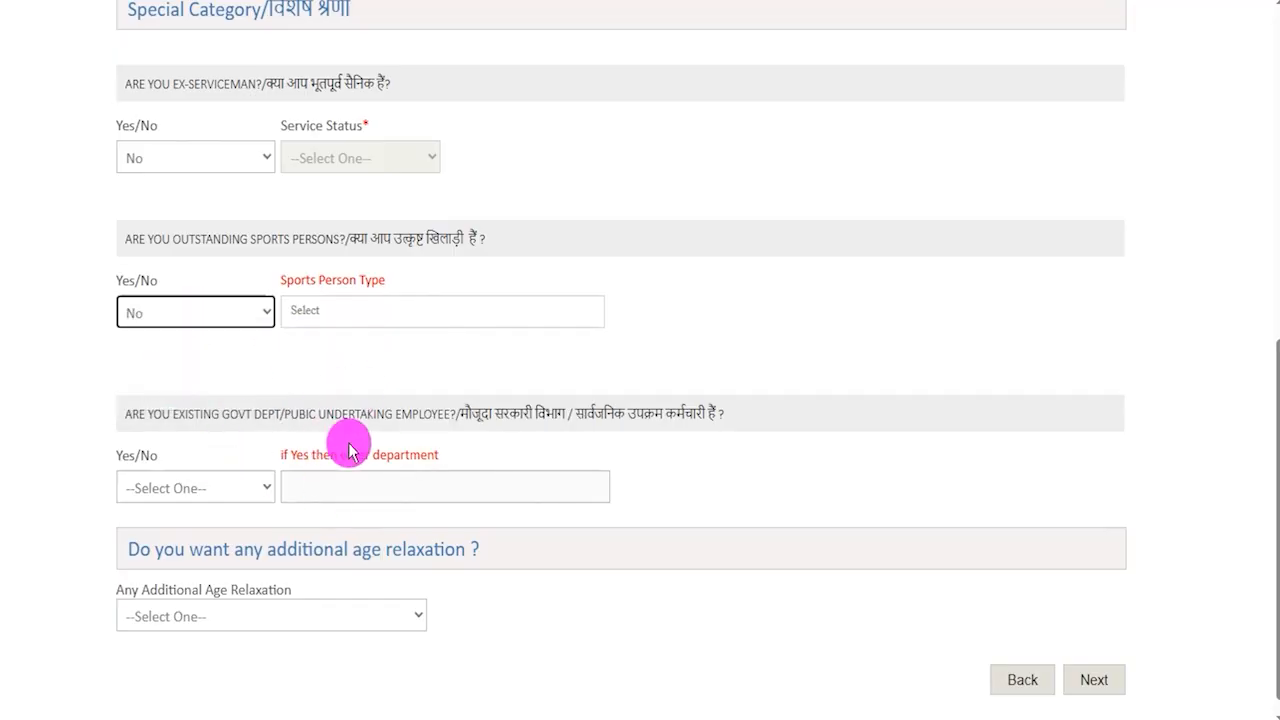
Set the existing government or public undertaking employee question to Yes to view the department field, and change the answer to No
scroll(343, 398, down, 1)
drag(466, 393, 712, 394)
click(190, 470)
click(133, 549)
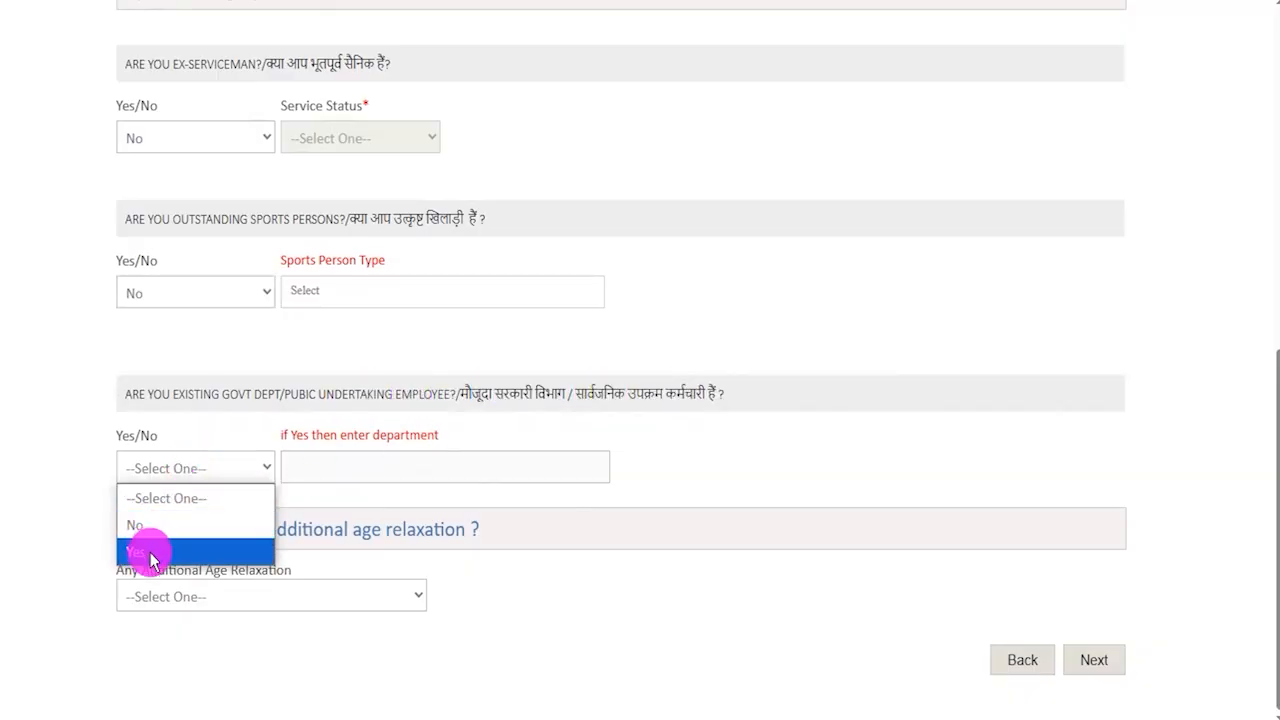
click(390, 468)
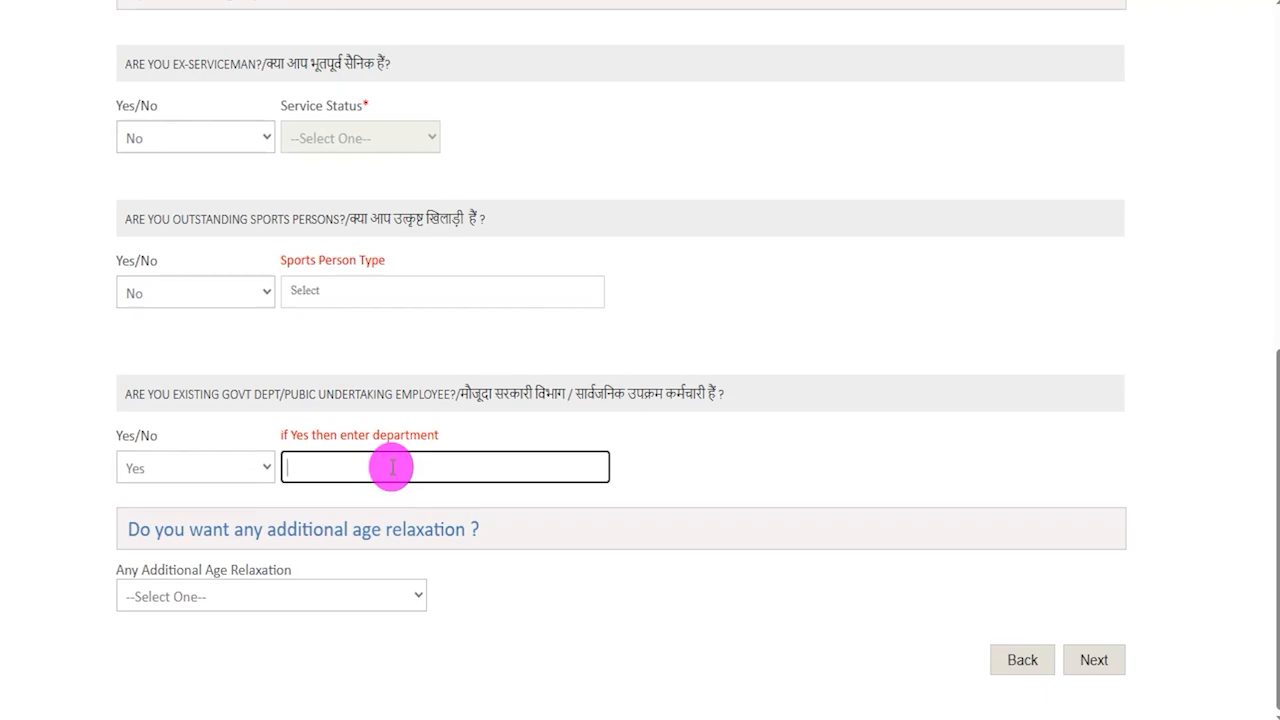
click(214, 470)
click(140, 524)
click(379, 668)
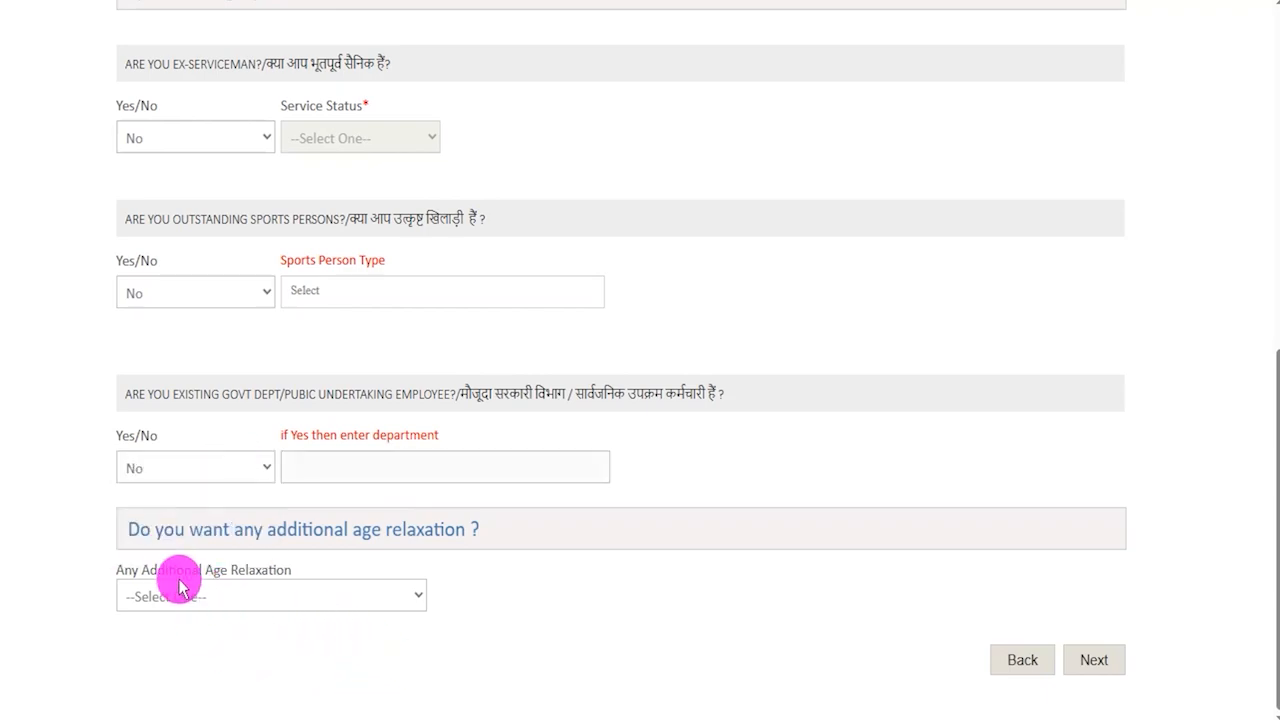
Set Any Additional Age Relaxation to NOT APPLICABLE and proceed to the Qualification & Experience section
drag(140, 578, 243, 594)
click(243, 594)
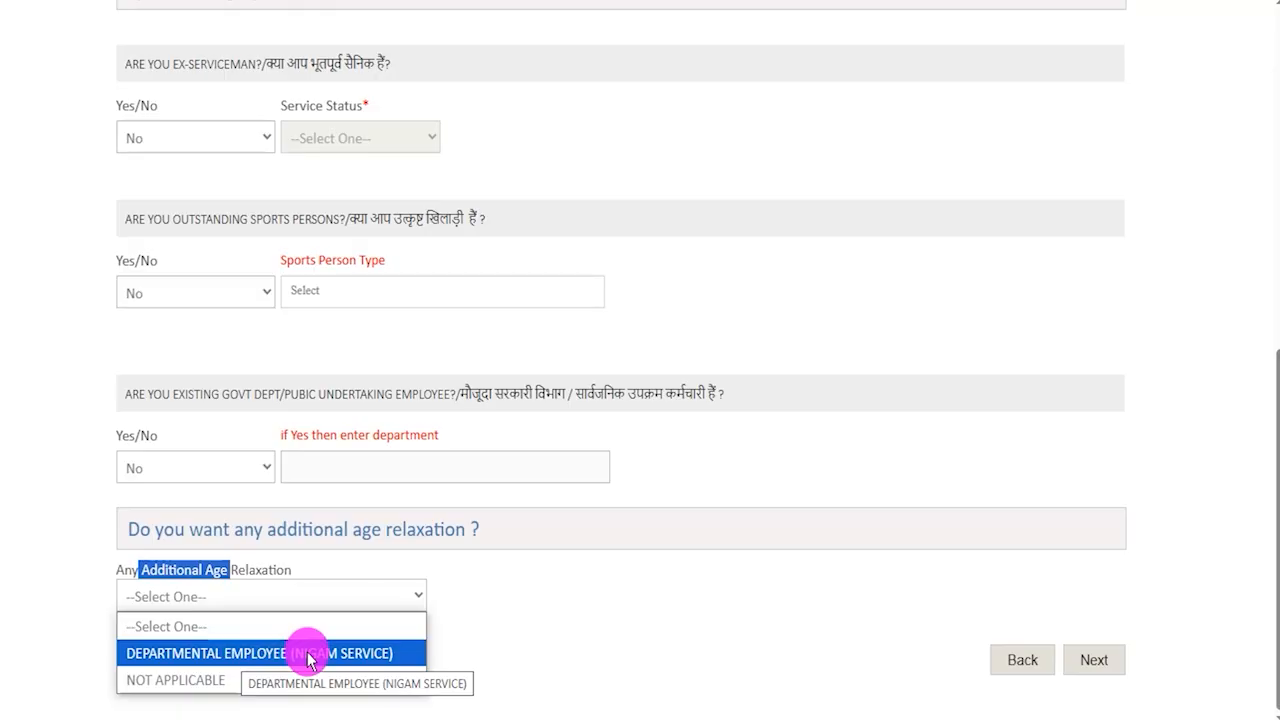
click(203, 680)
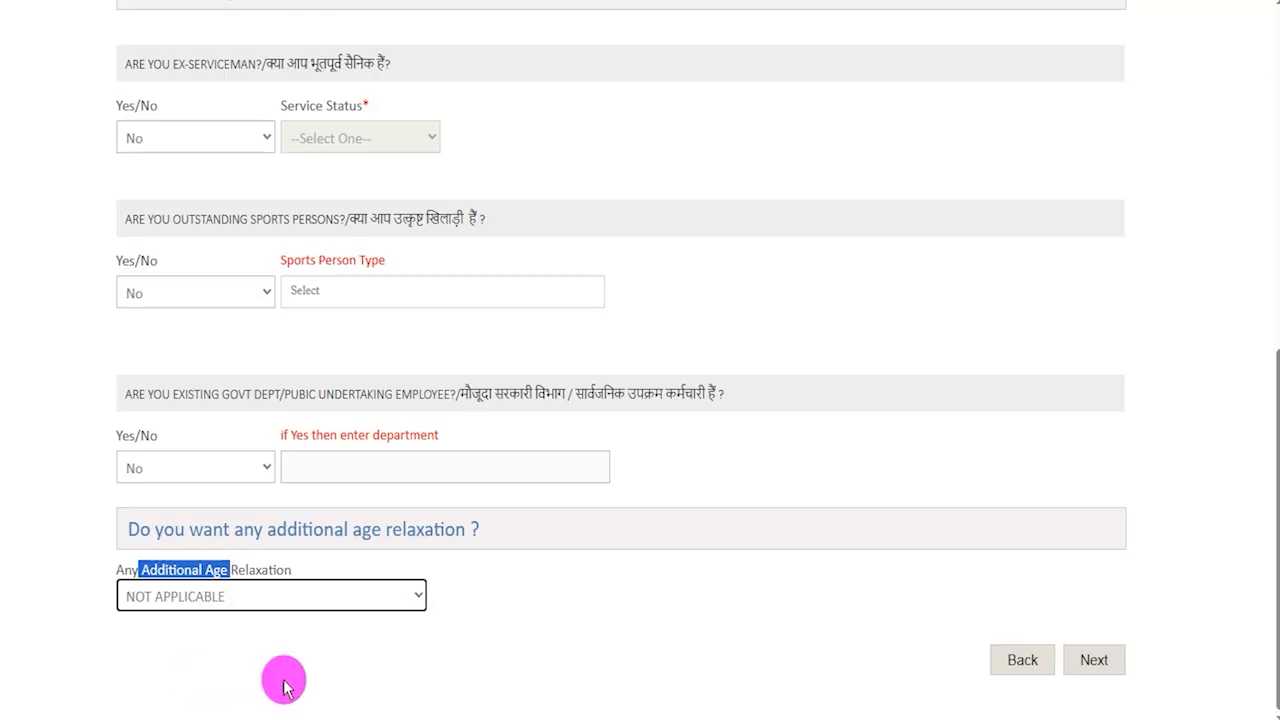
click(548, 637)
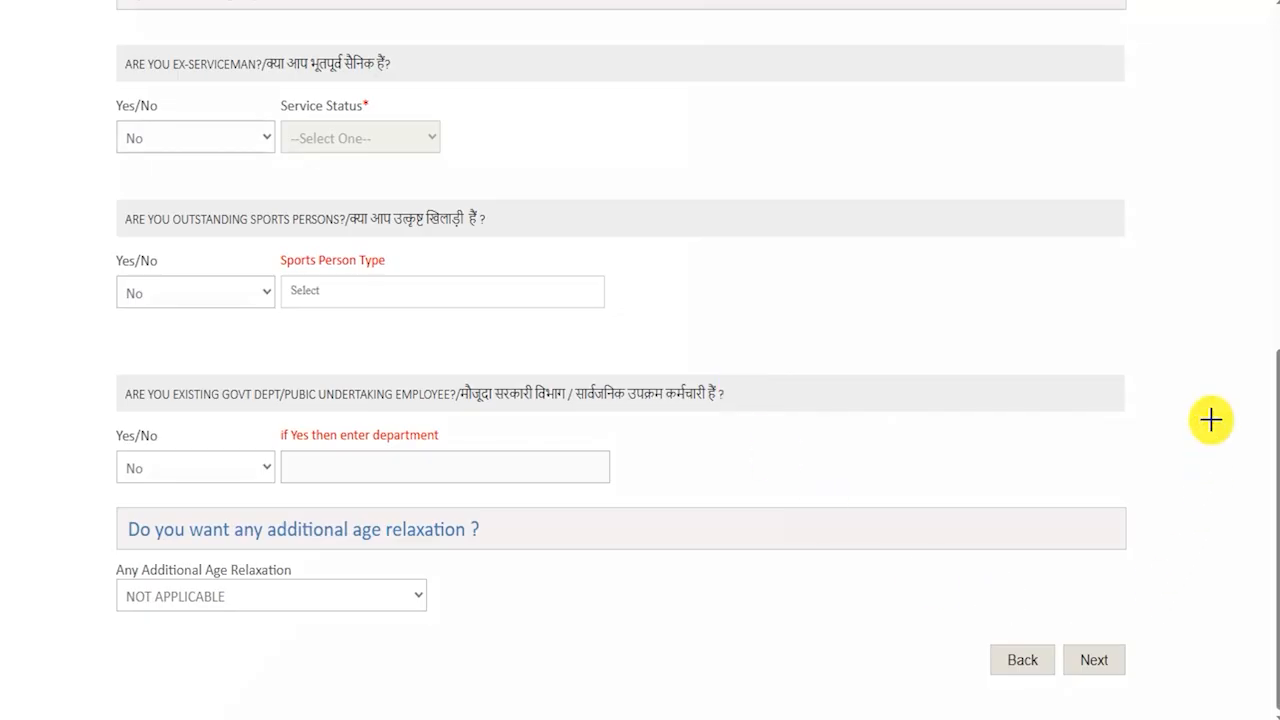
click(1123, 657)
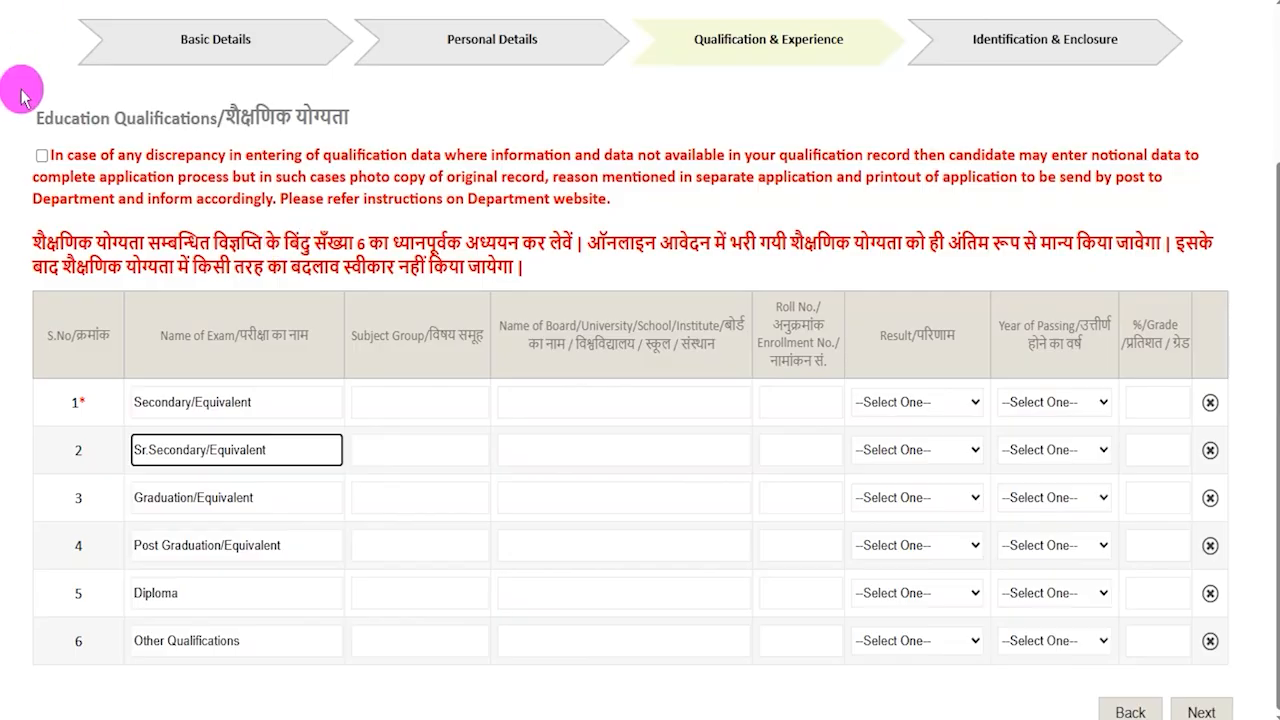
Accept the qualification data discrepancy declaration and review the education and license eligibility points in the recruitment notice PDF
click(42, 156)
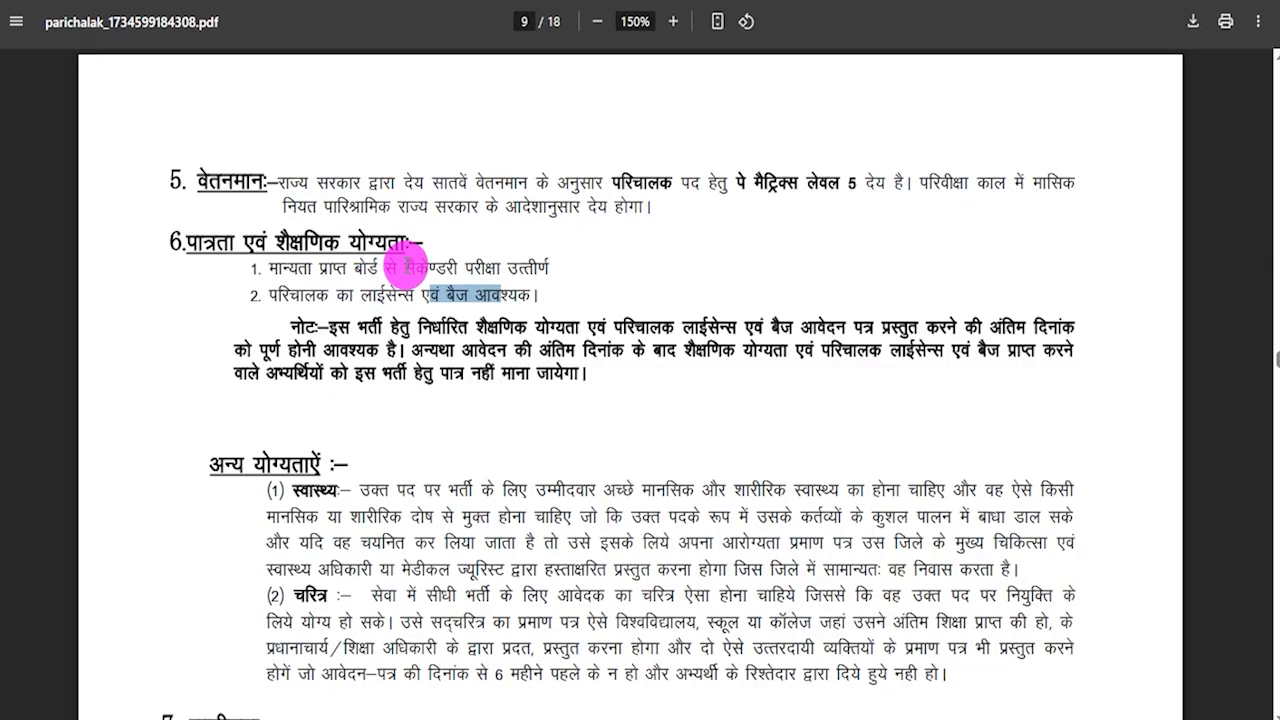
click(412, 262)
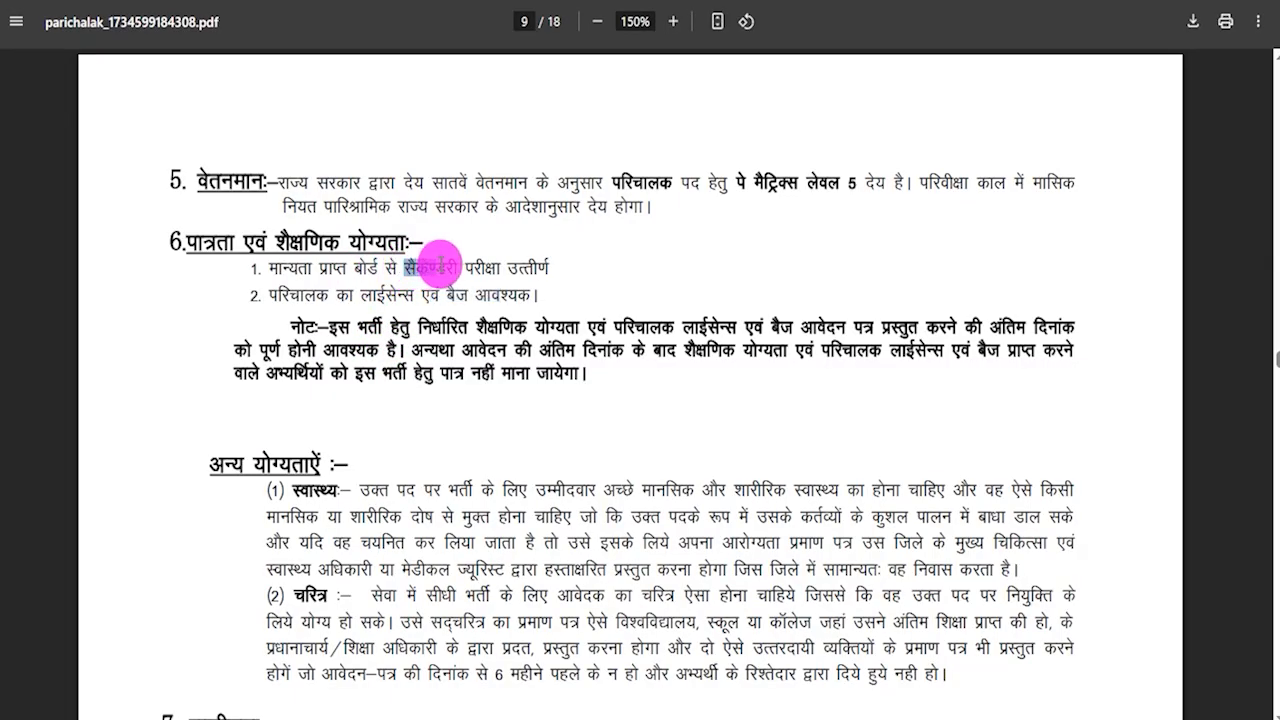
drag(443, 258, 522, 258)
drag(270, 295, 518, 294)
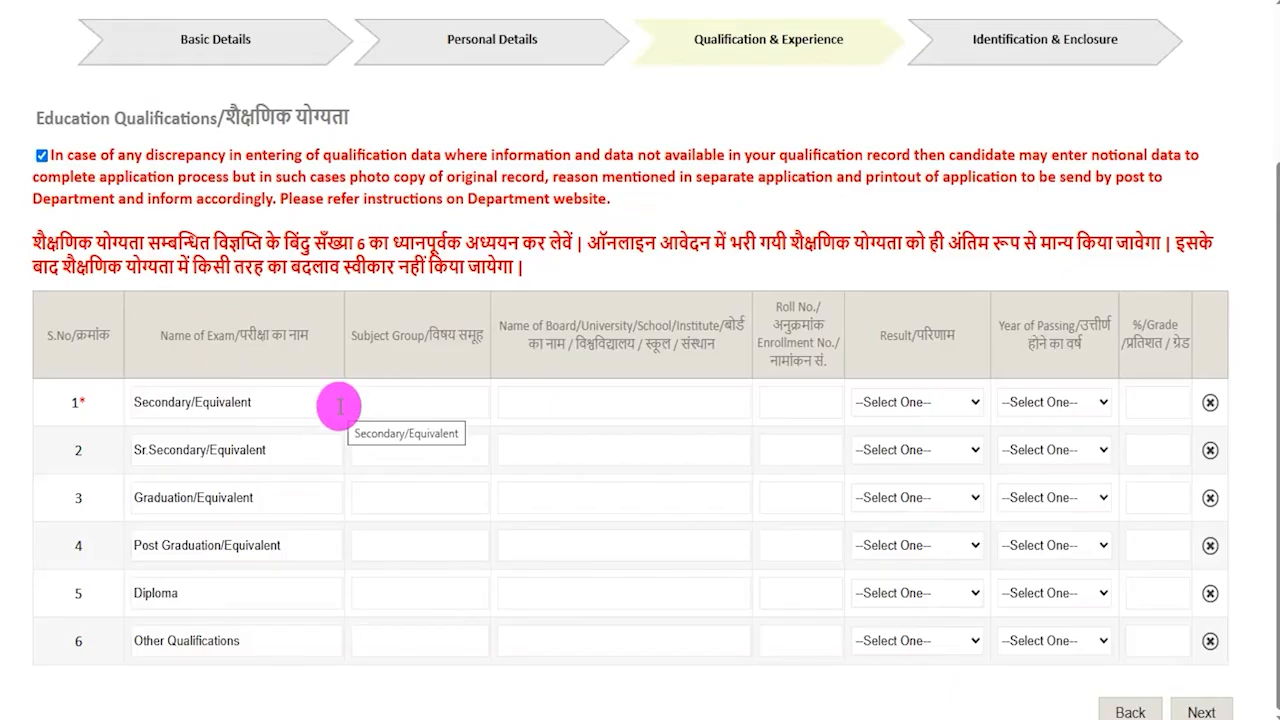
Fill in the Secondary/Equivalent row with subject group ART, board CBSE, result type Percentage and passing year 2020
drag(150, 403, 203, 408)
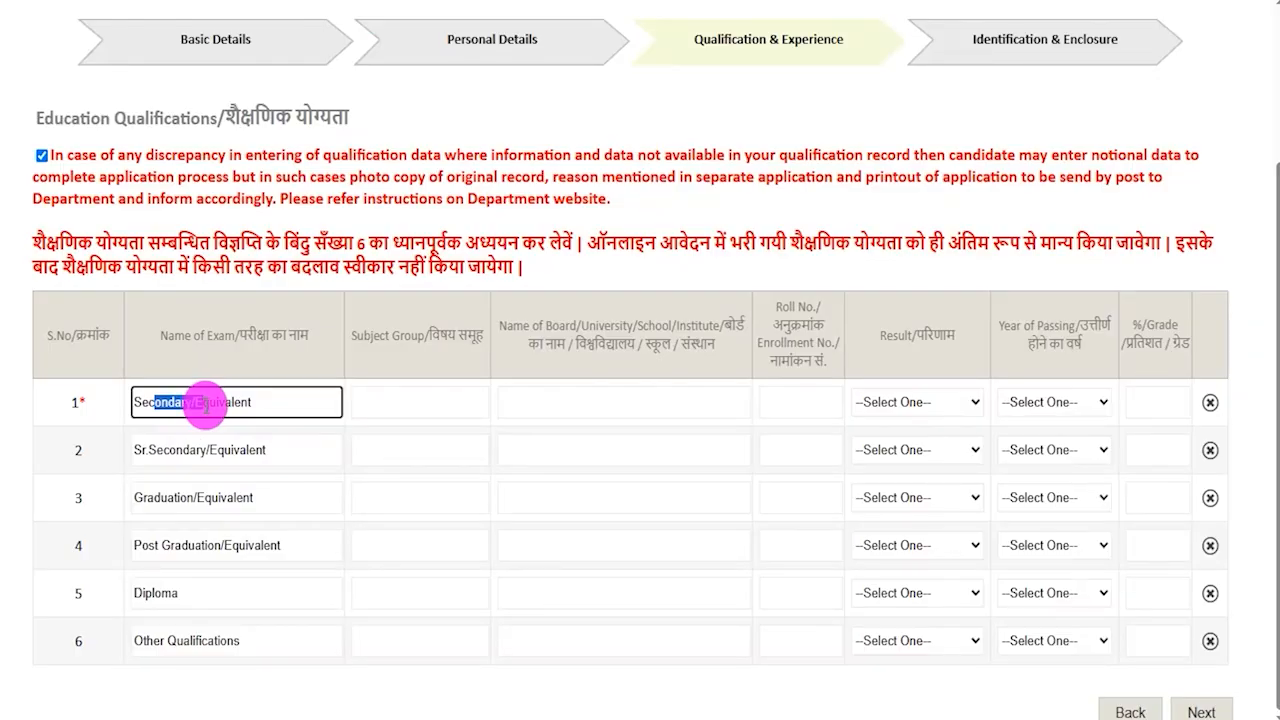
click(205, 405)
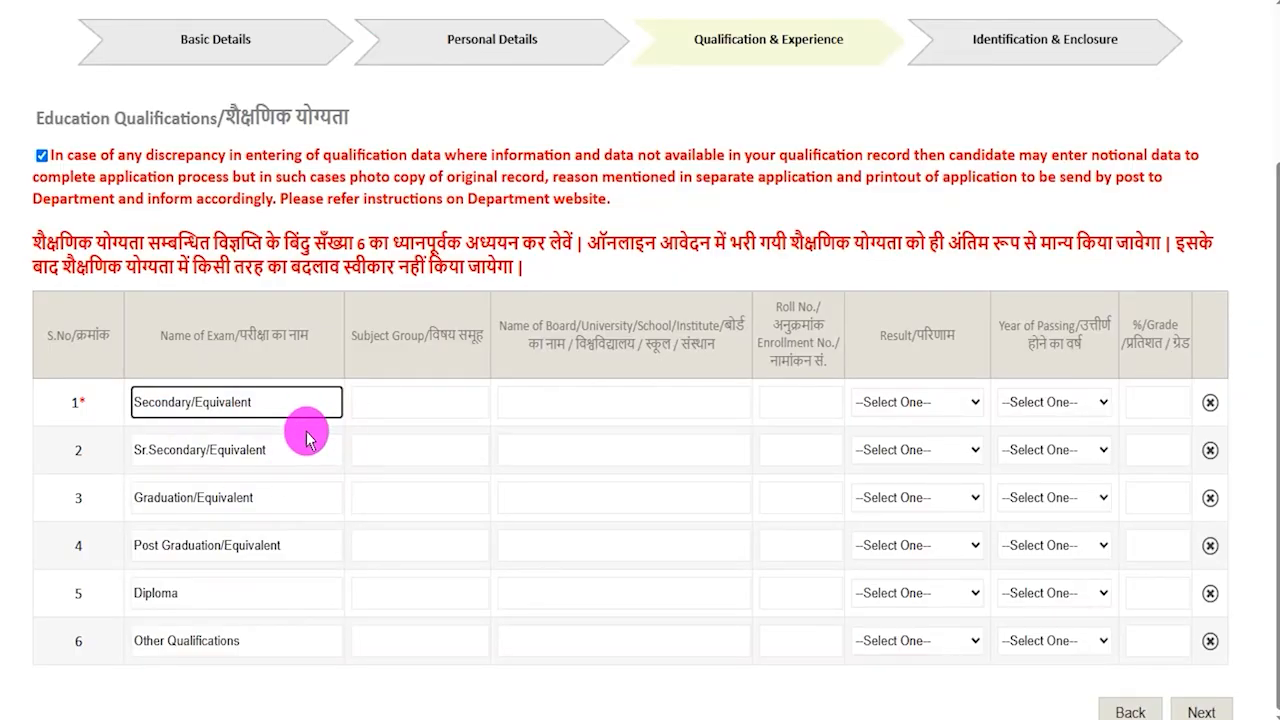
click(421, 404)
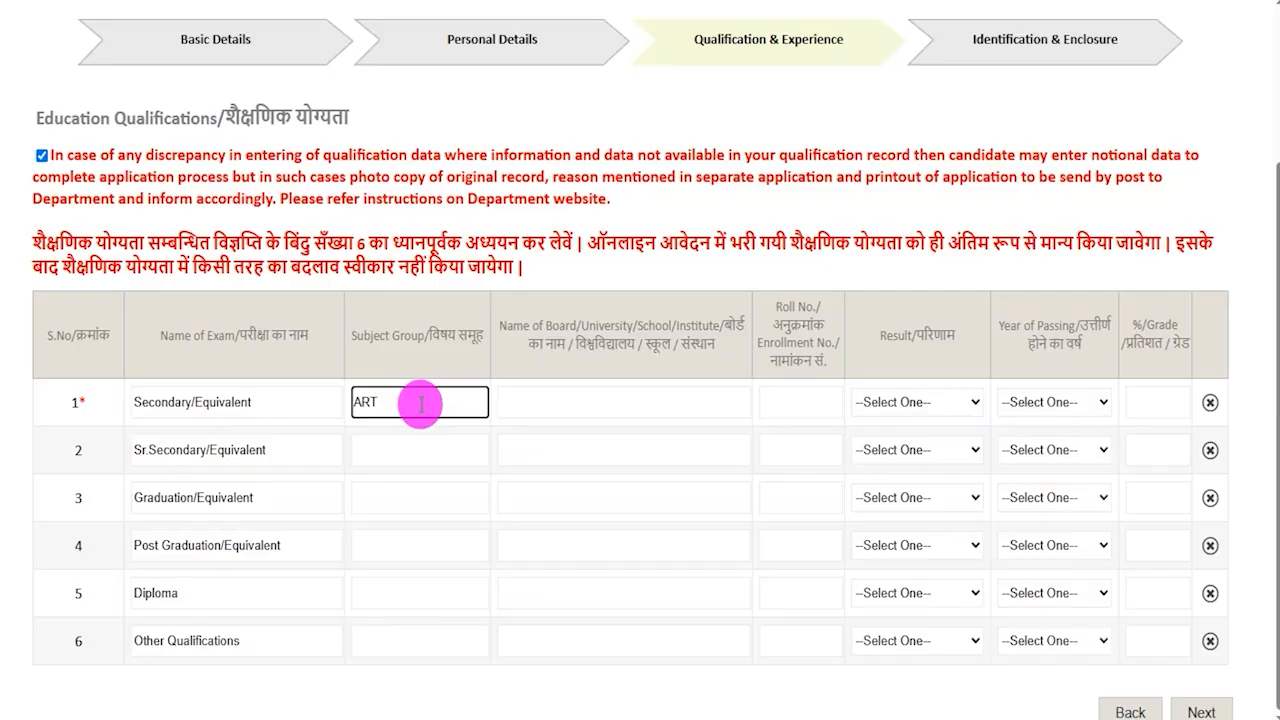
click(563, 401)
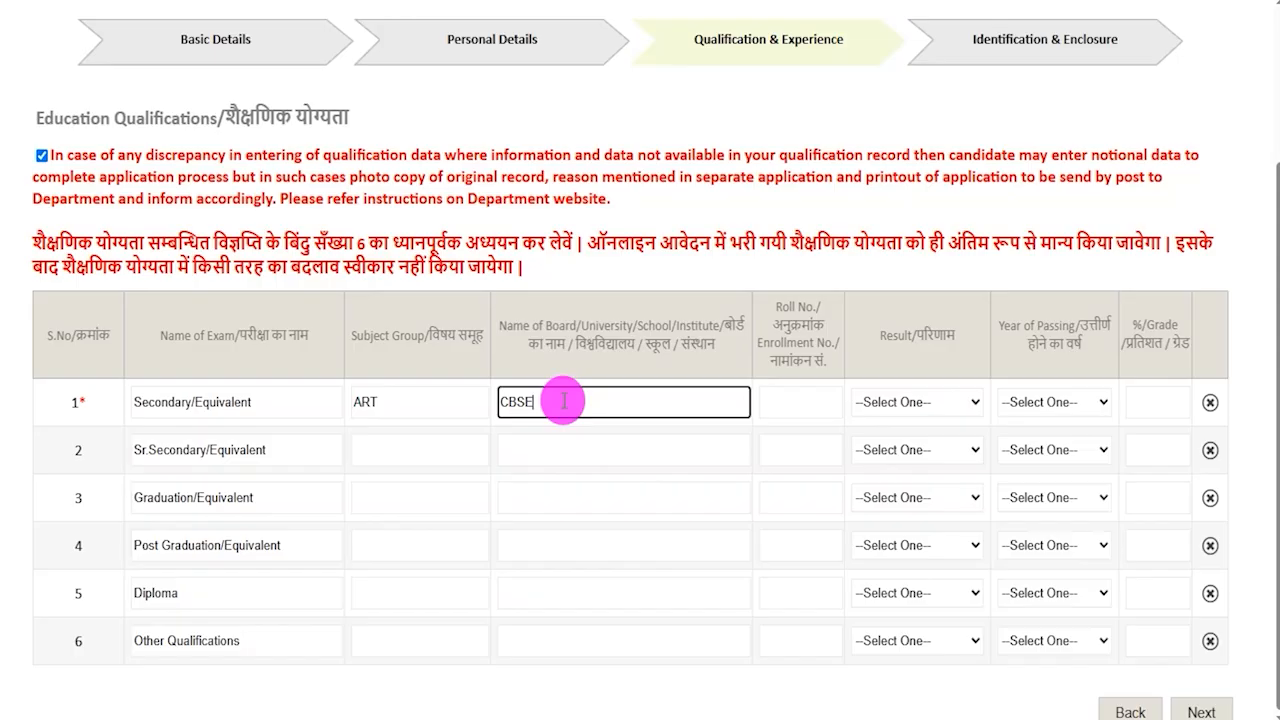
click(781, 399)
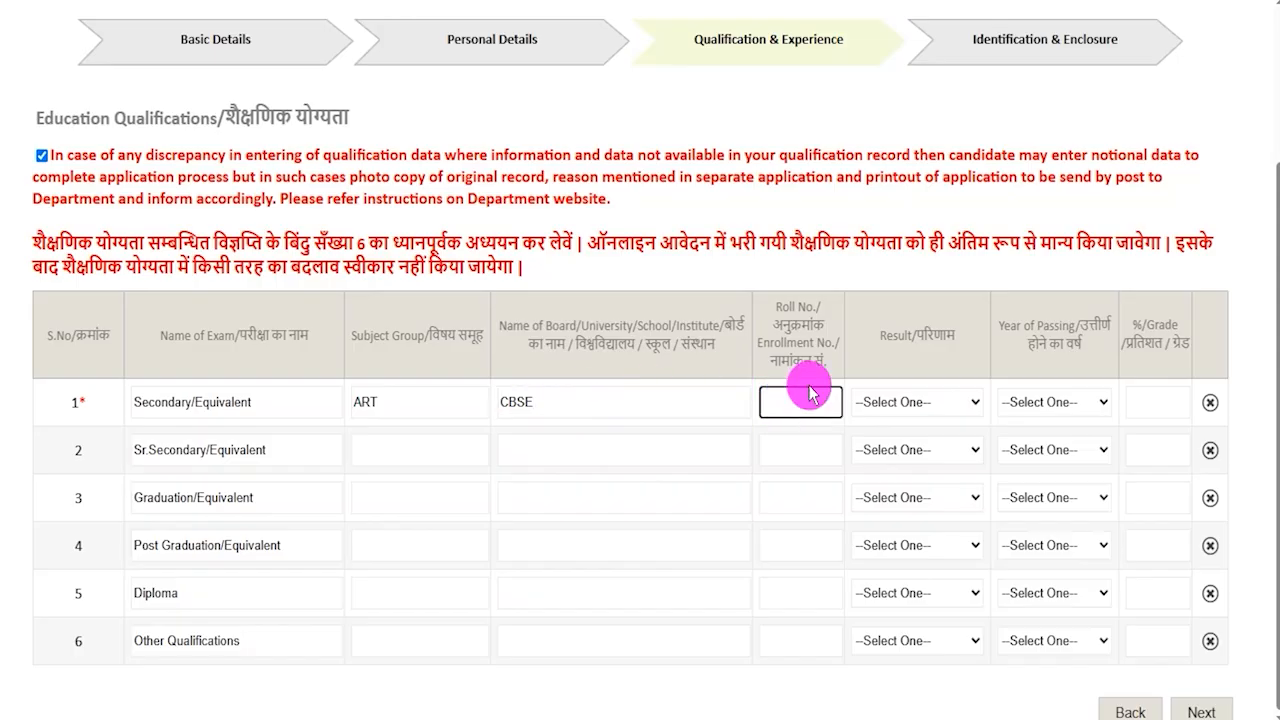
click(970, 404)
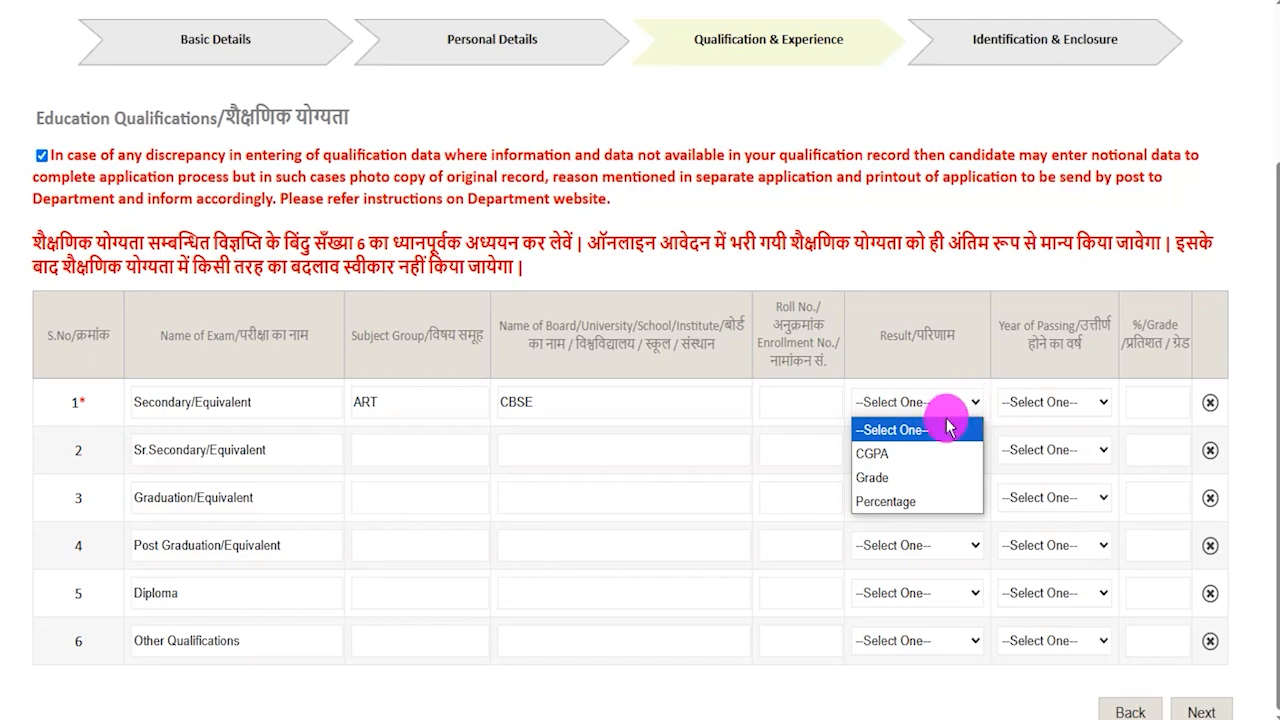
click(885, 501)
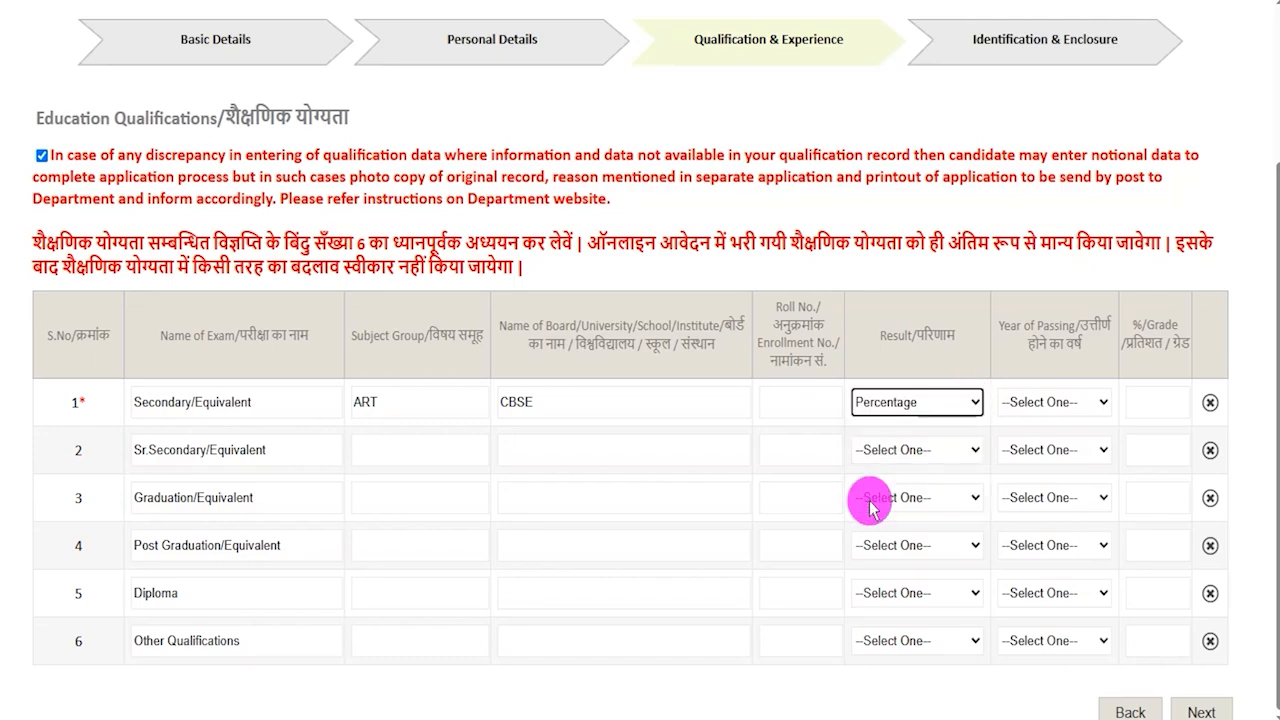
click(1079, 403)
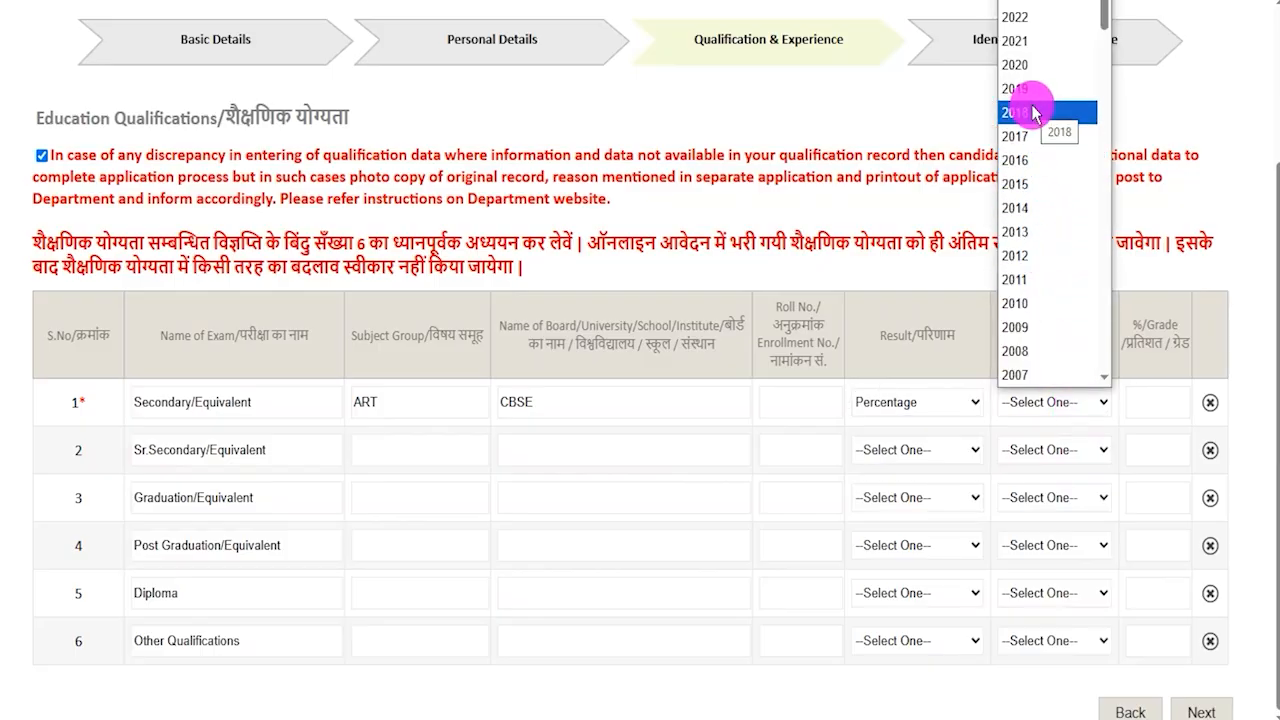
click(1018, 65)
click(1158, 400)
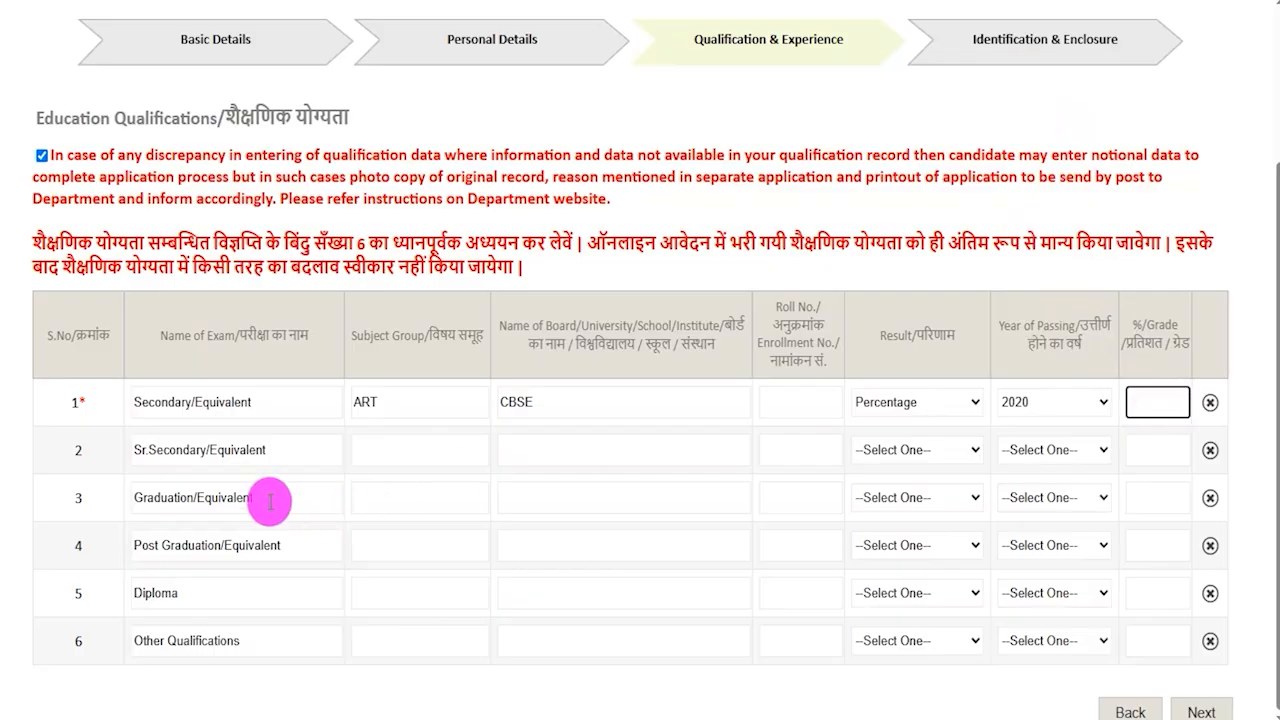
Review the remaining qualification rows from Sr.Secondary to Other Qualifications and locate the control for continuing to the following section
drag(149, 450, 169, 497)
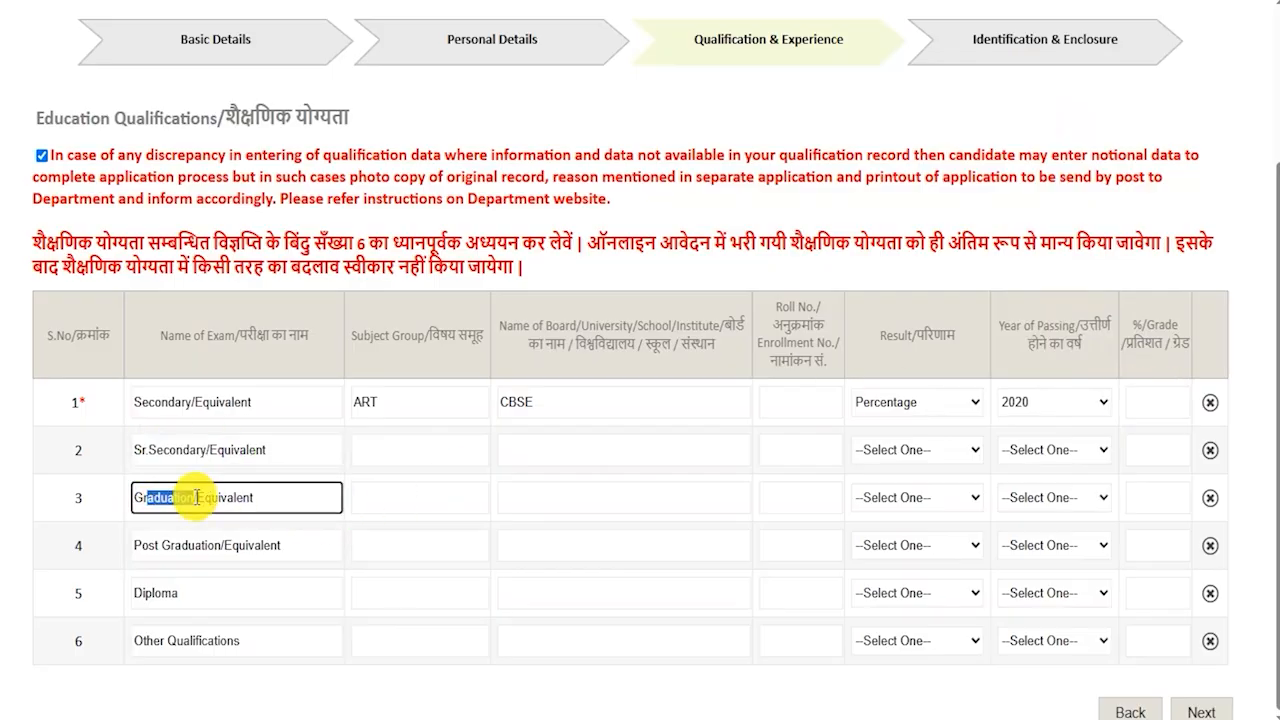
drag(143, 546, 205, 555)
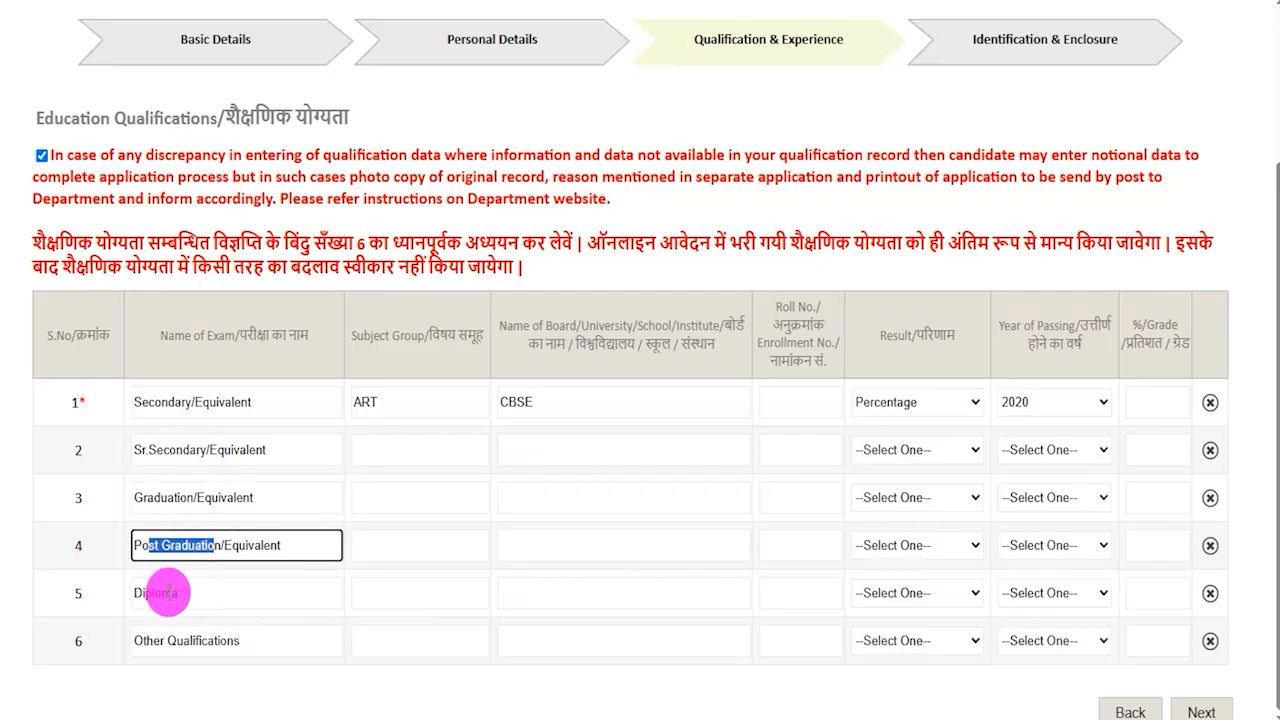
drag(146, 642, 214, 641)
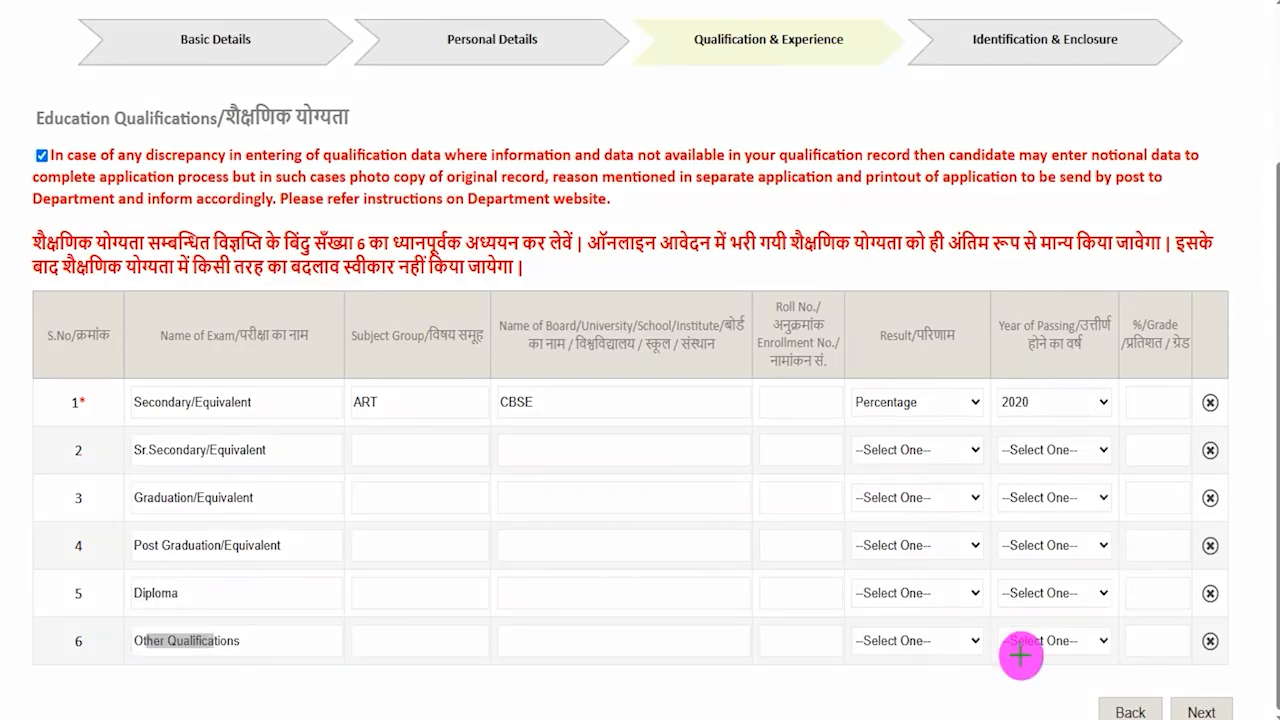
drag(1248, 534, 1222, 700)
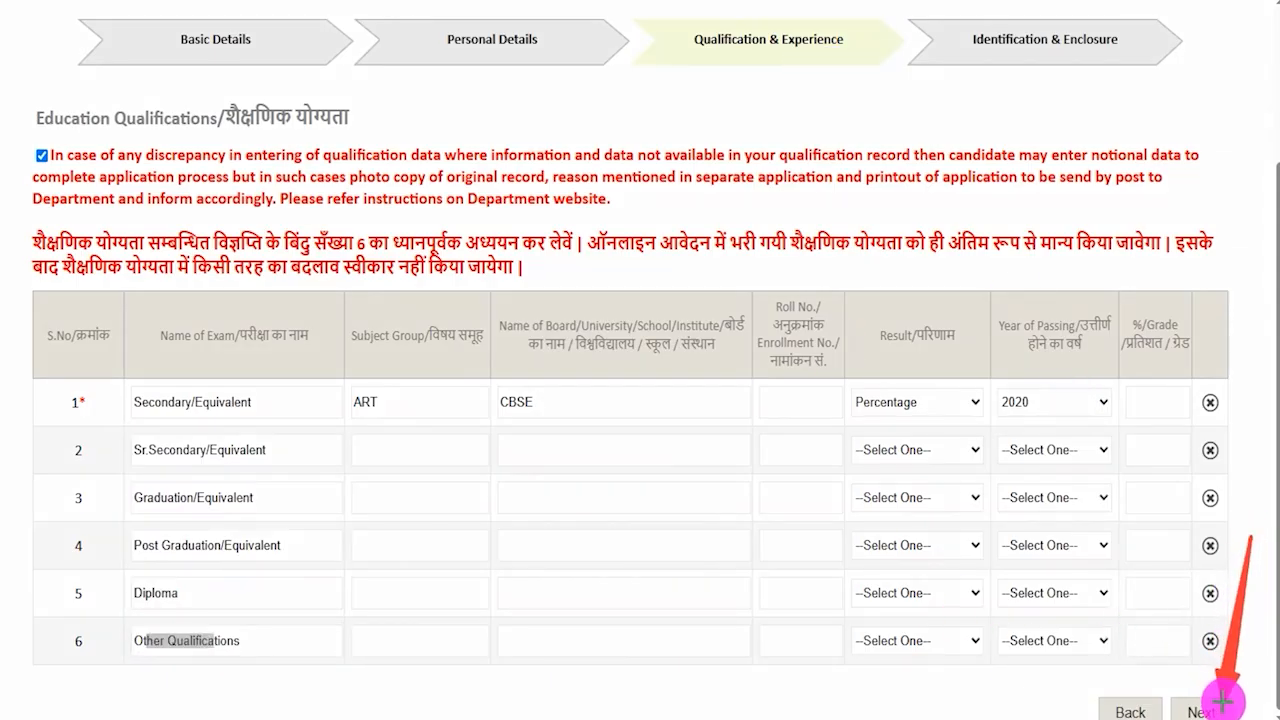
Proceed to the Identification & Enclosure section and review the size and file type requirements for the photograph and signature
click(1212, 708)
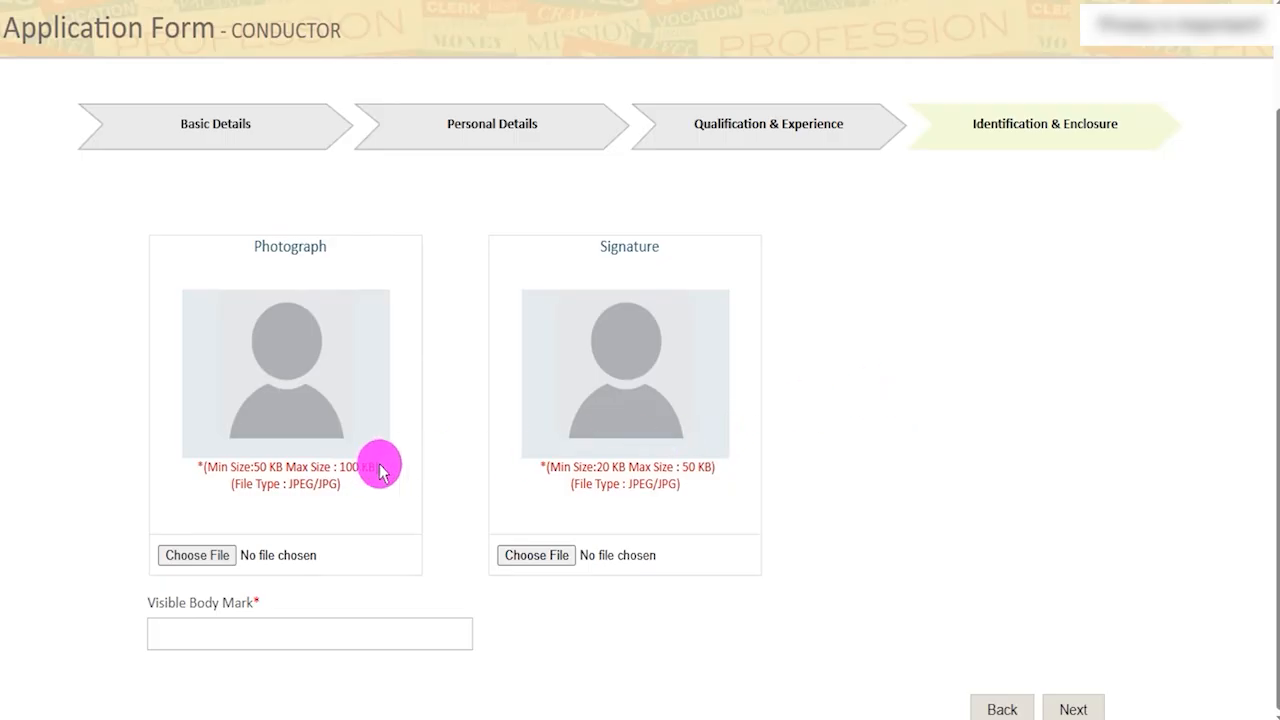
drag(262, 466, 345, 465)
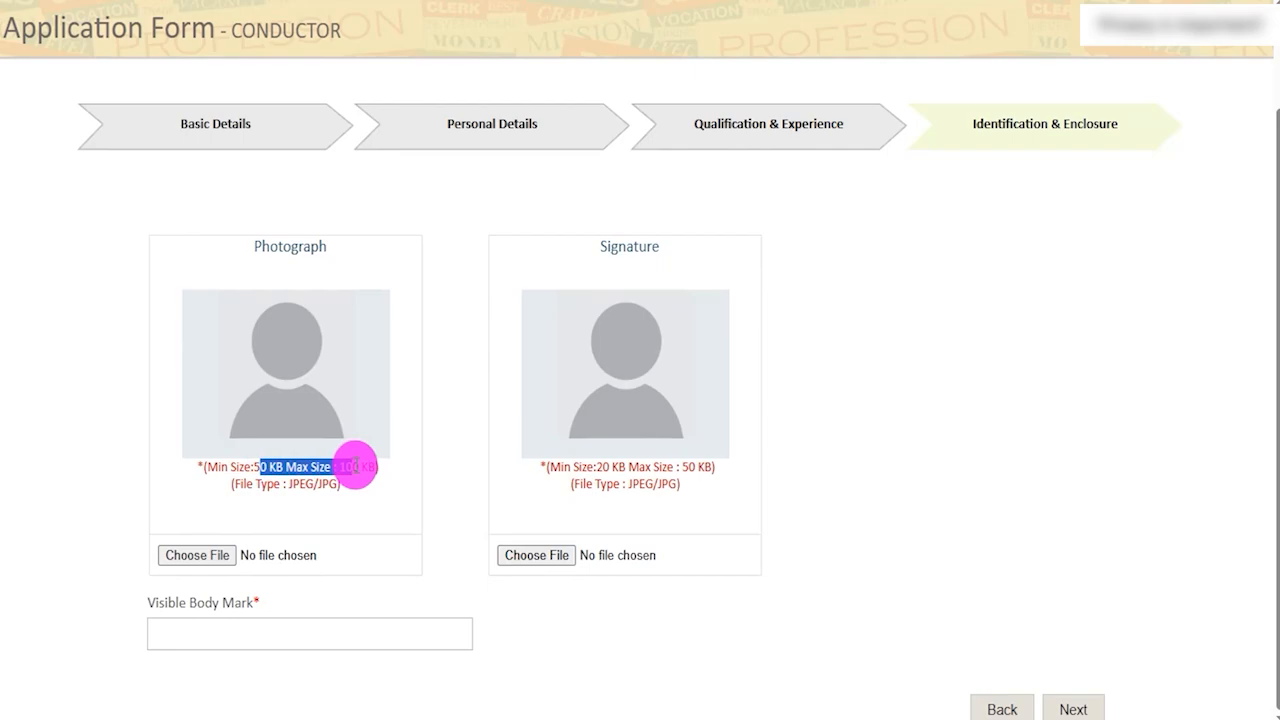
click(610, 466)
drag(598, 466, 697, 468)
drag(291, 485, 340, 484)
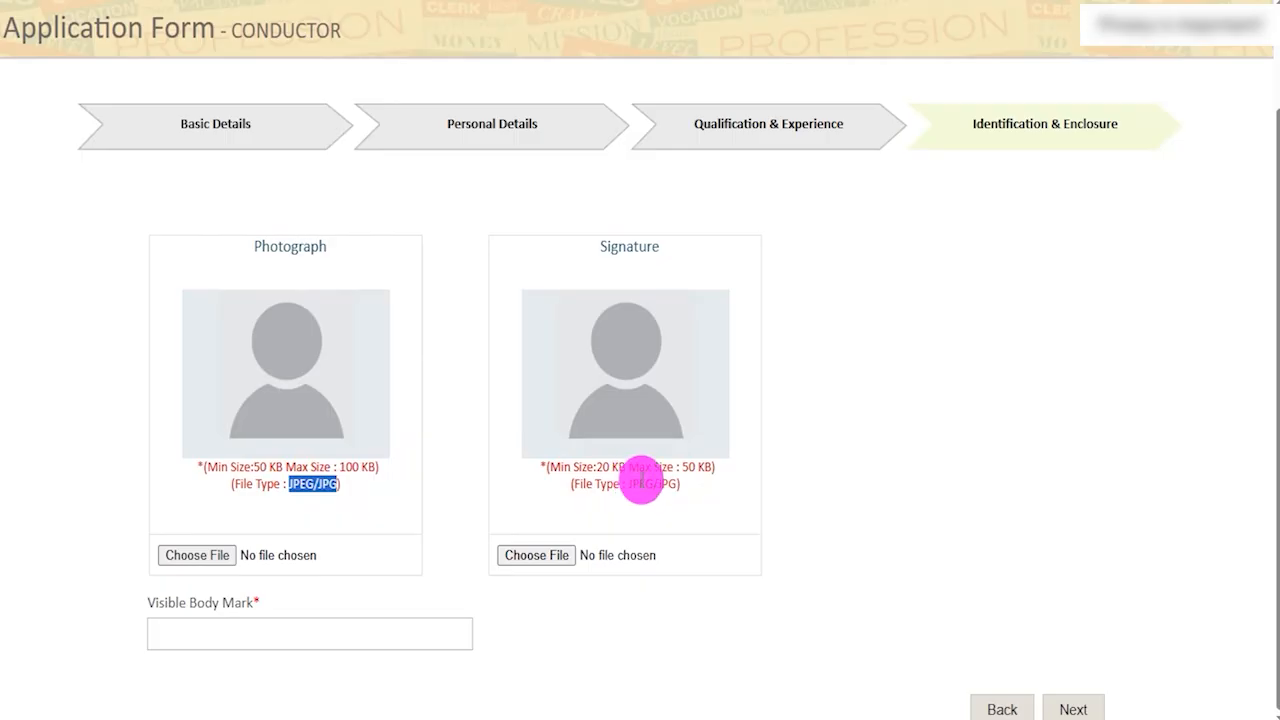
drag(640, 482, 667, 481)
click(943, 541)
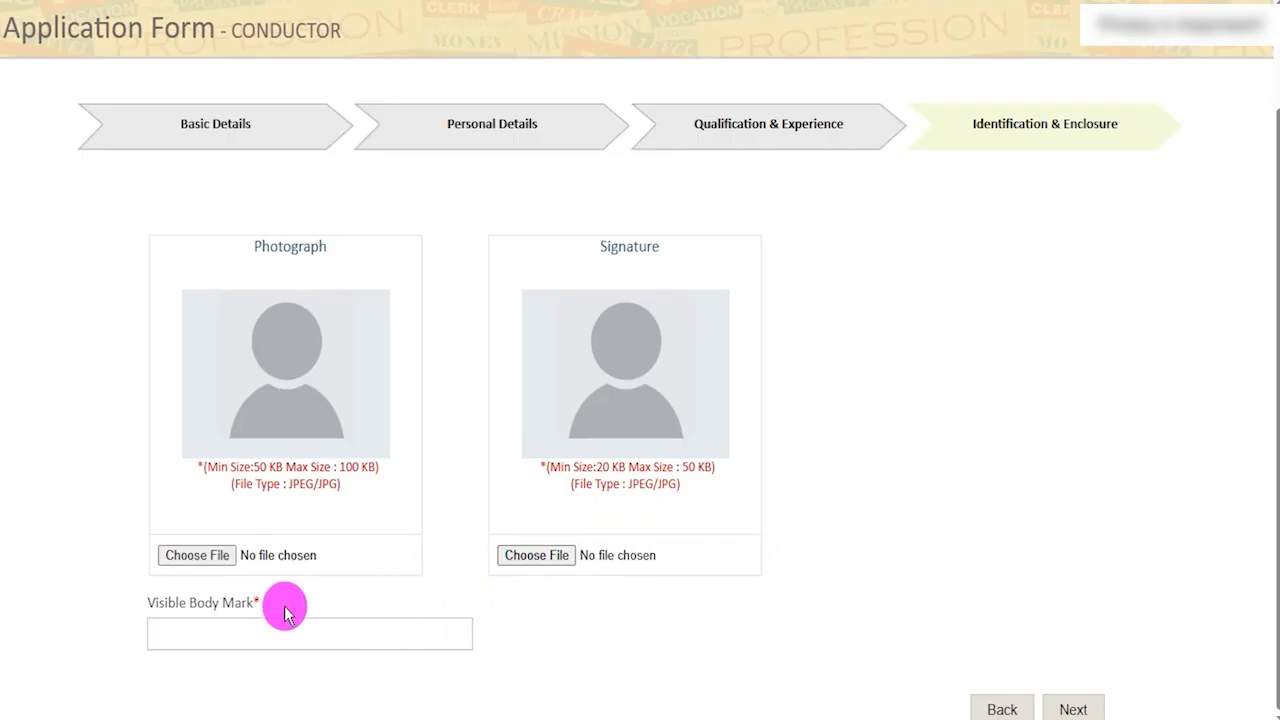
Enter NECK as the Visible Body Mark and proceed to the application preview
drag(160, 603, 244, 603)
click(247, 635)
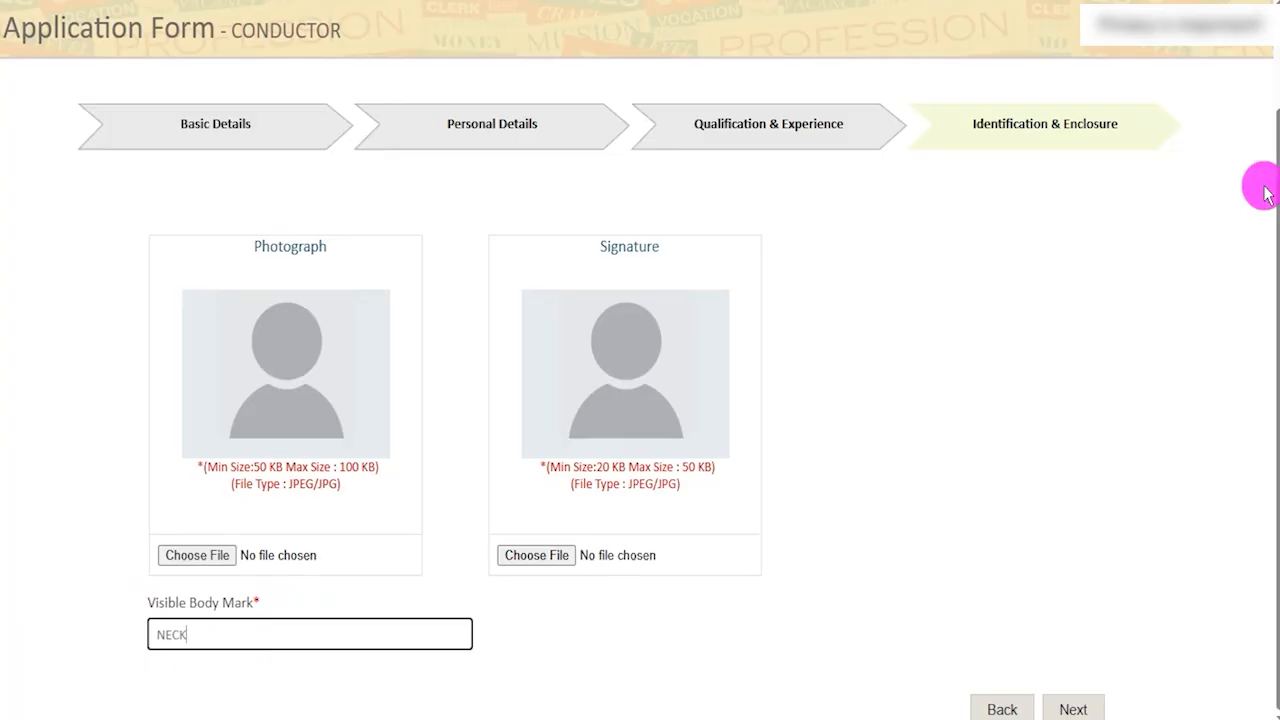
drag(1211, 371, 1100, 699)
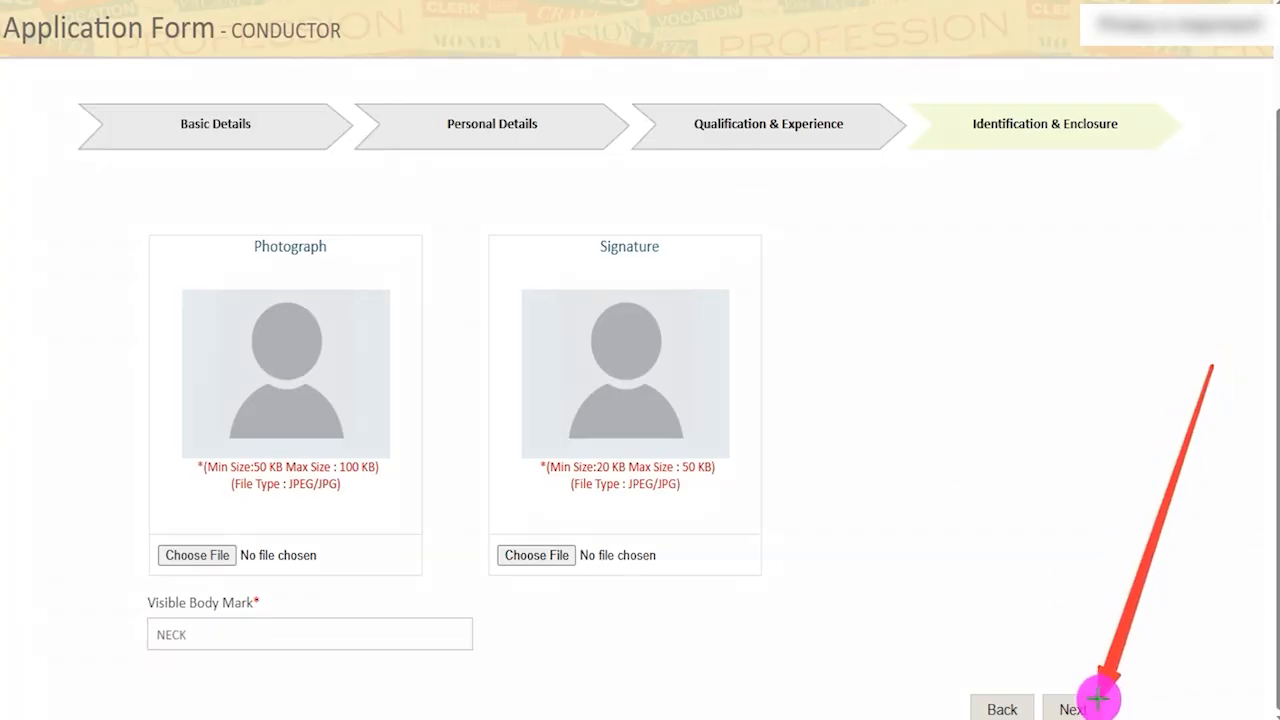
click(1100, 699)
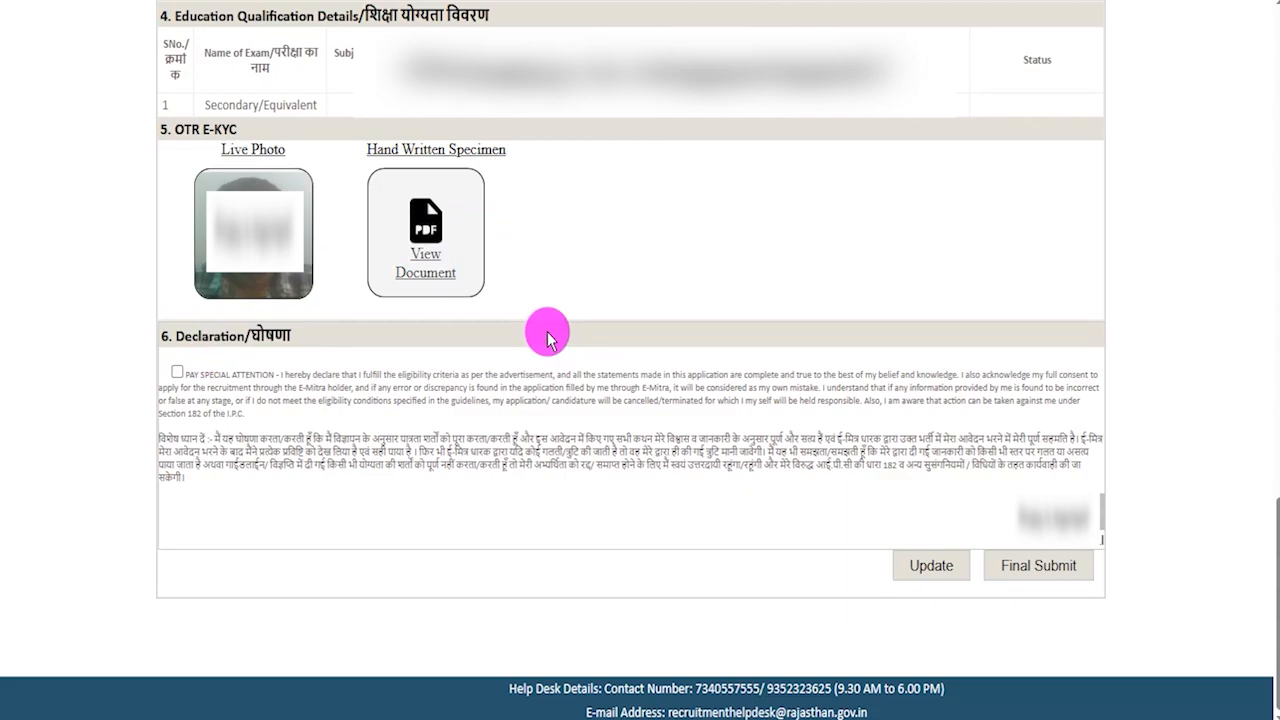
Accept the declaration under the application preview and make the final submission of the application
drag(250, 335, 275, 335)
click(177, 372)
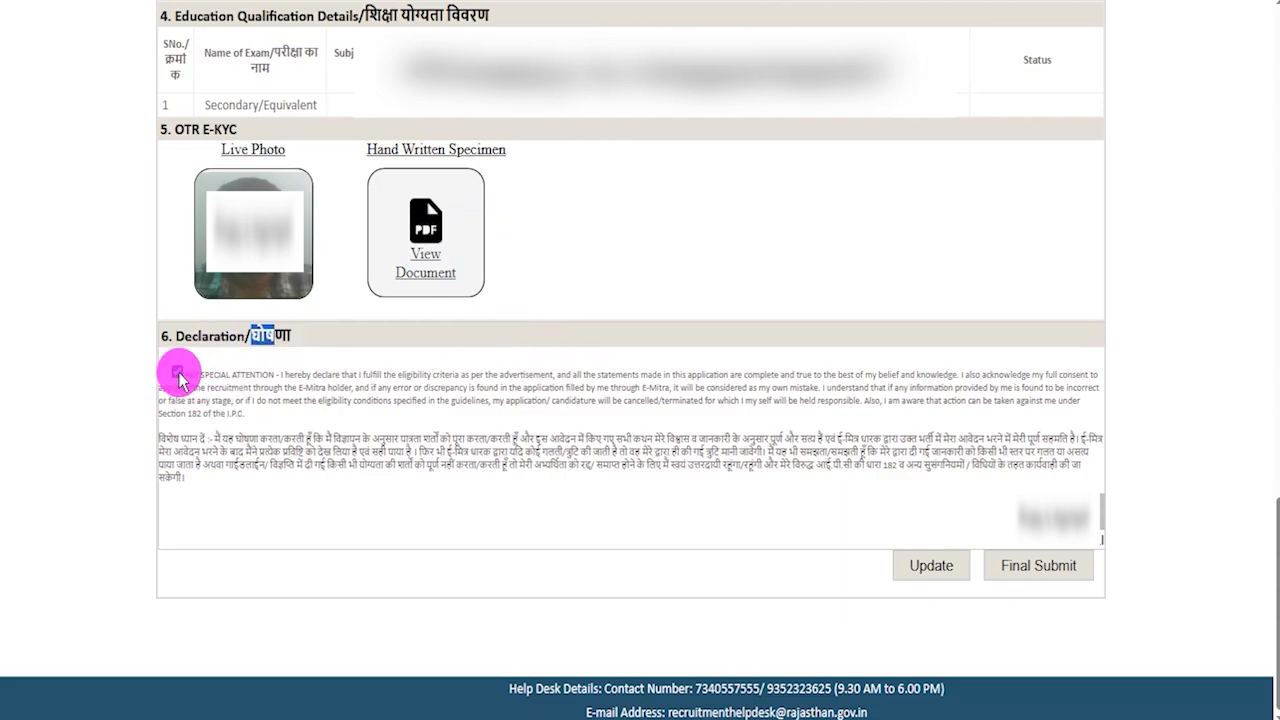
key(ctrl+alt+d)
drag(845, 437, 910, 543)
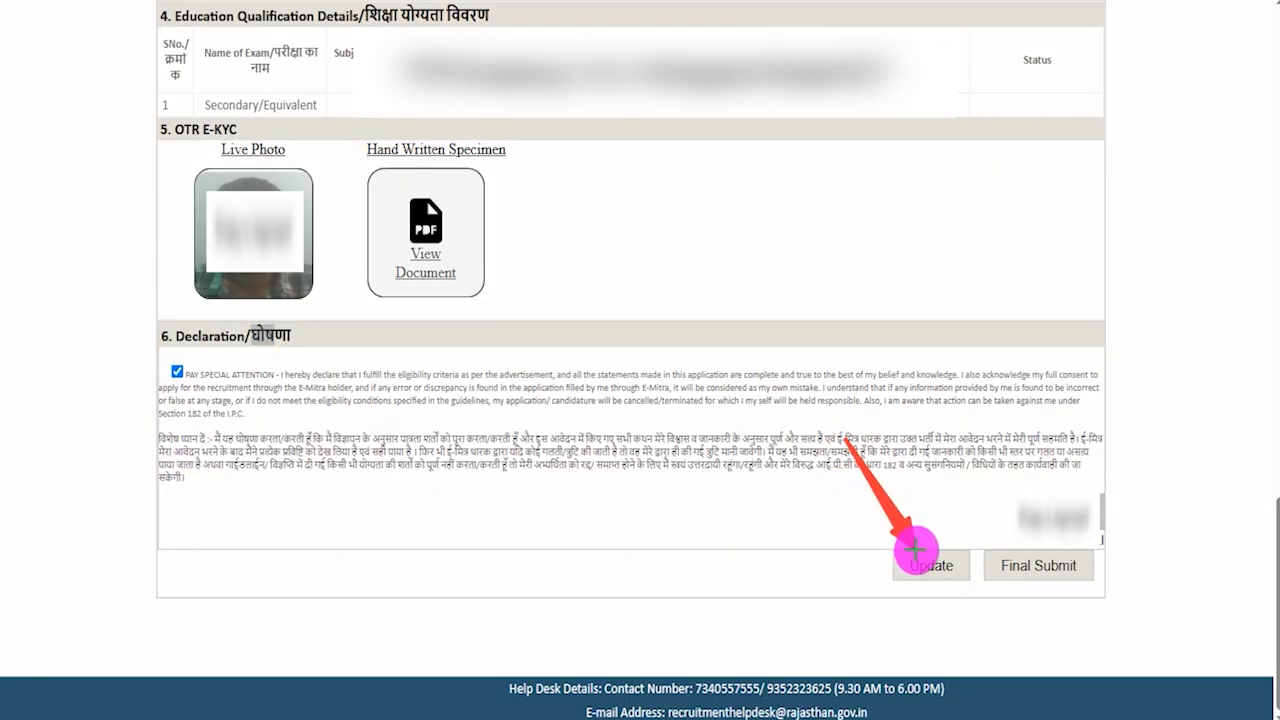
drag(1220, 386, 1088, 568)
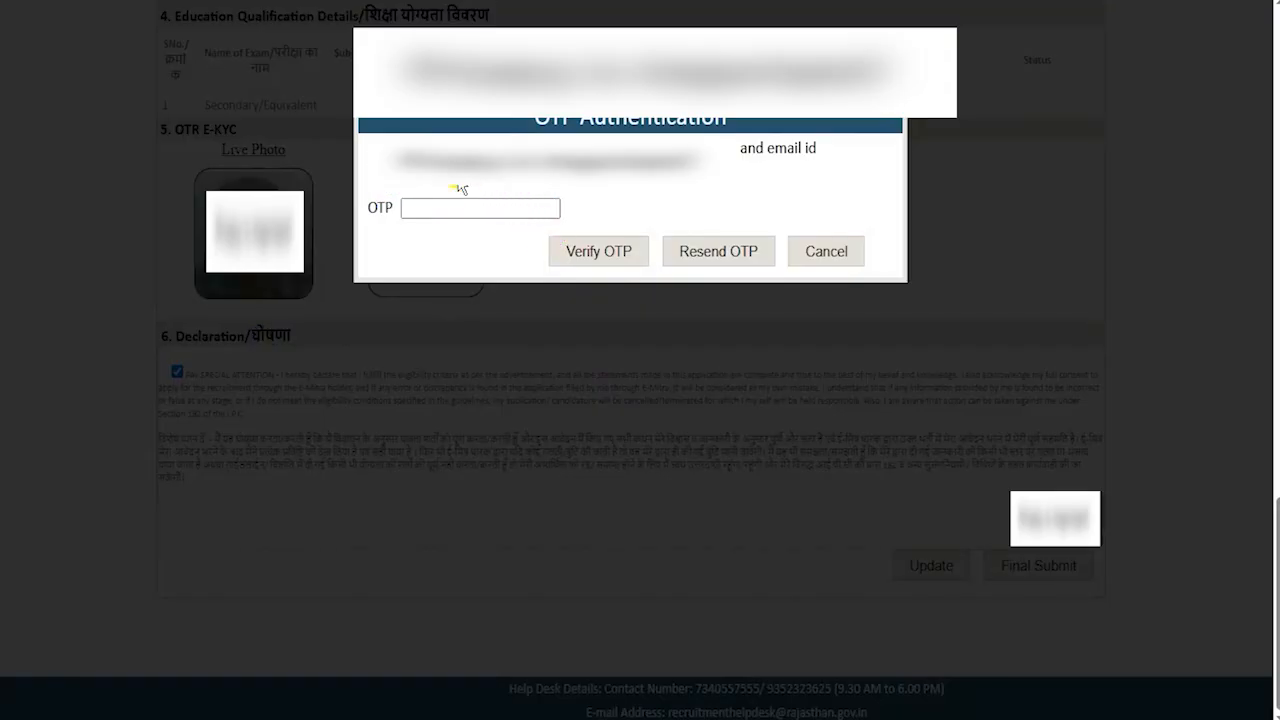
Enter the OTP and verify it to complete the submission, and locate the print option on the application preview
click(480, 207)
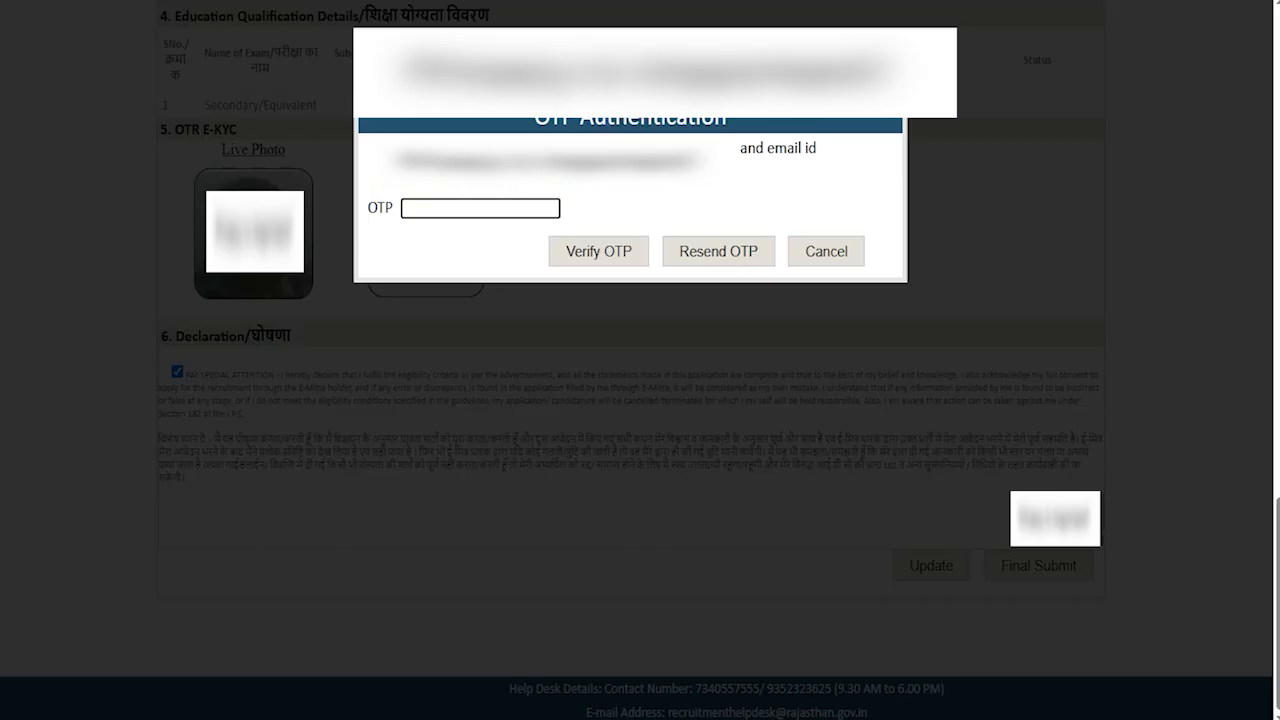
drag(685, 97, 648, 213)
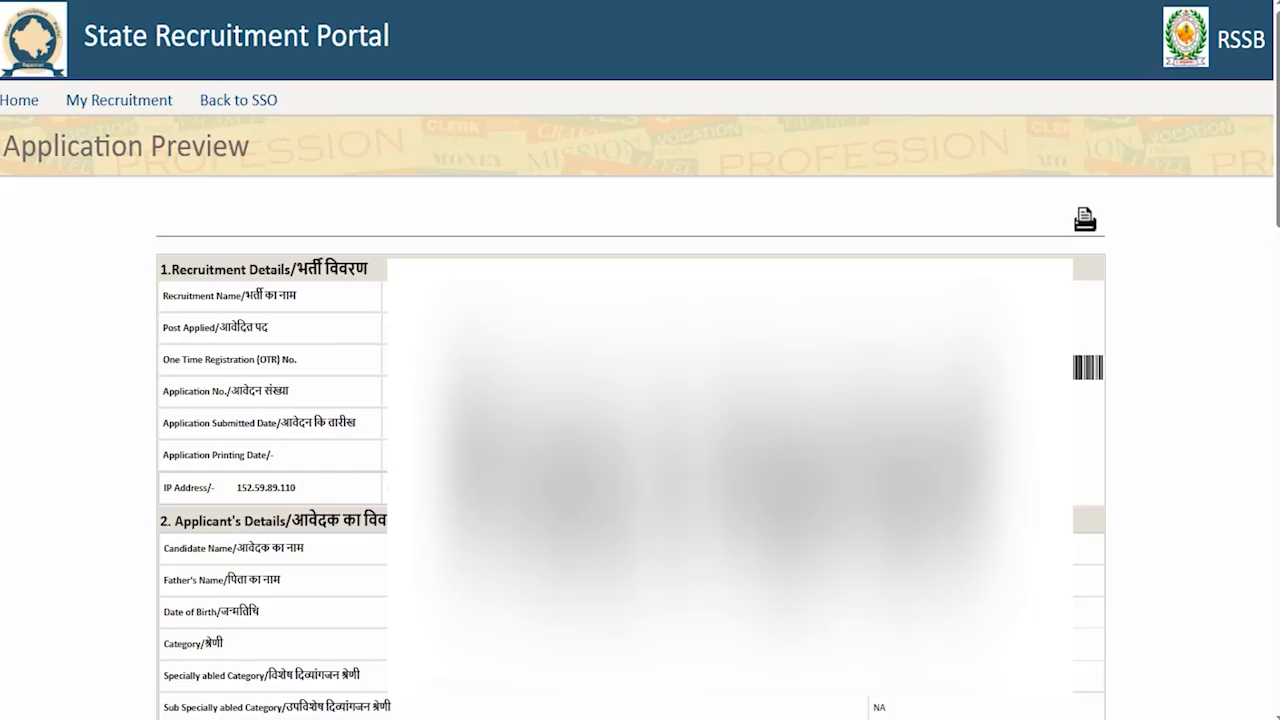
mouse_move(1052, 194)
mouse_down()
mouse_move(1108, 209)
mouse_move(1110, 239)
mouse_up()
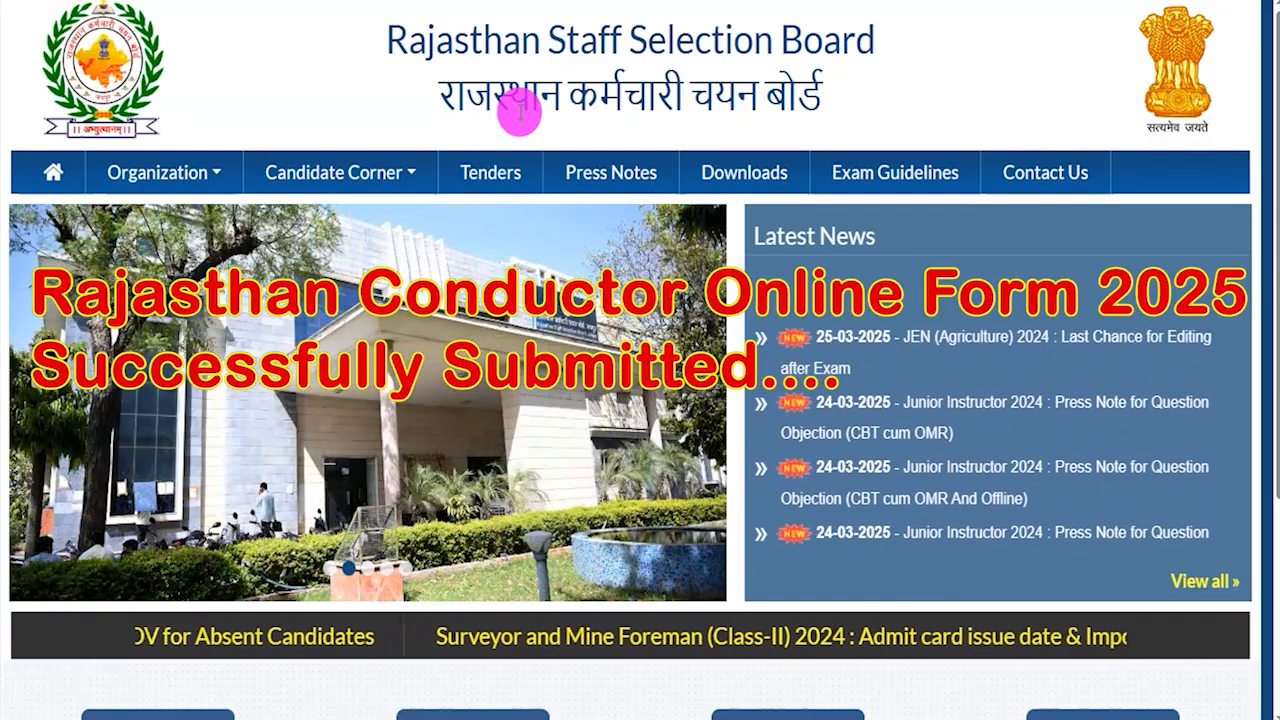
drag(467, 92, 835, 101)
click(836, 102)
scroll(752, 228, down, 3)
scroll(752, 228, up, 3)
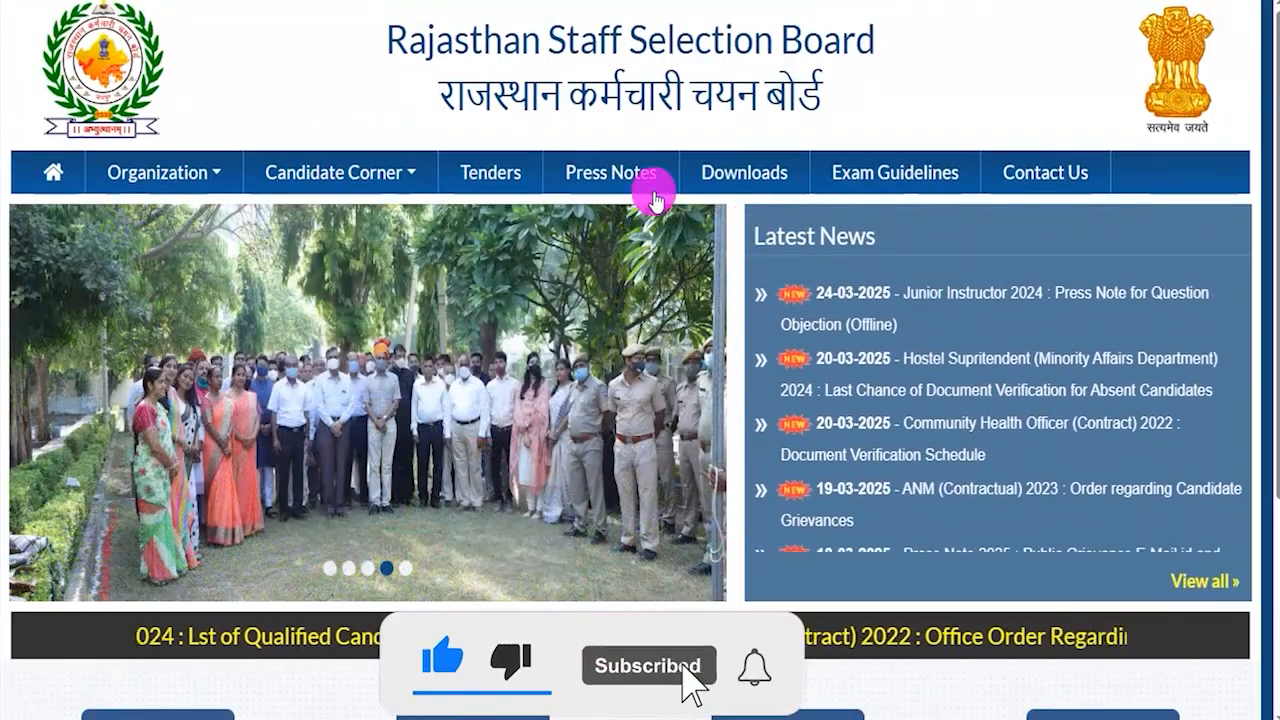
click(405, 178)
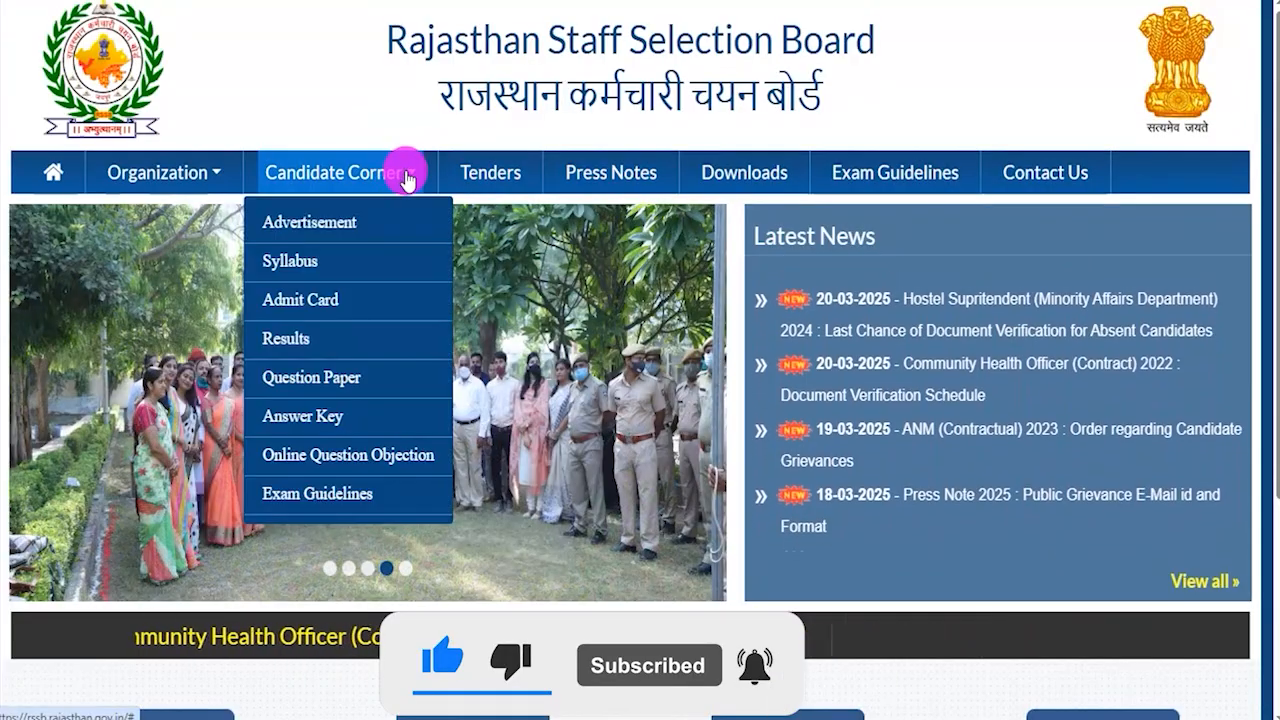
click(218, 175)
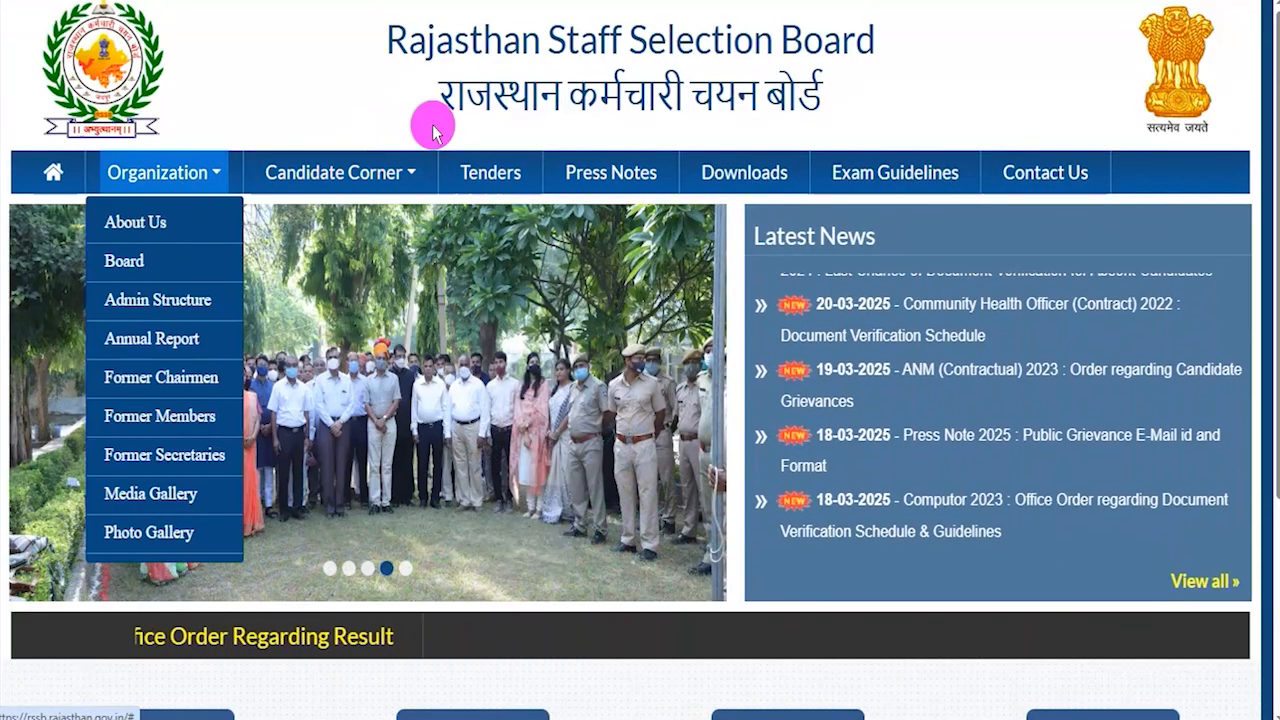